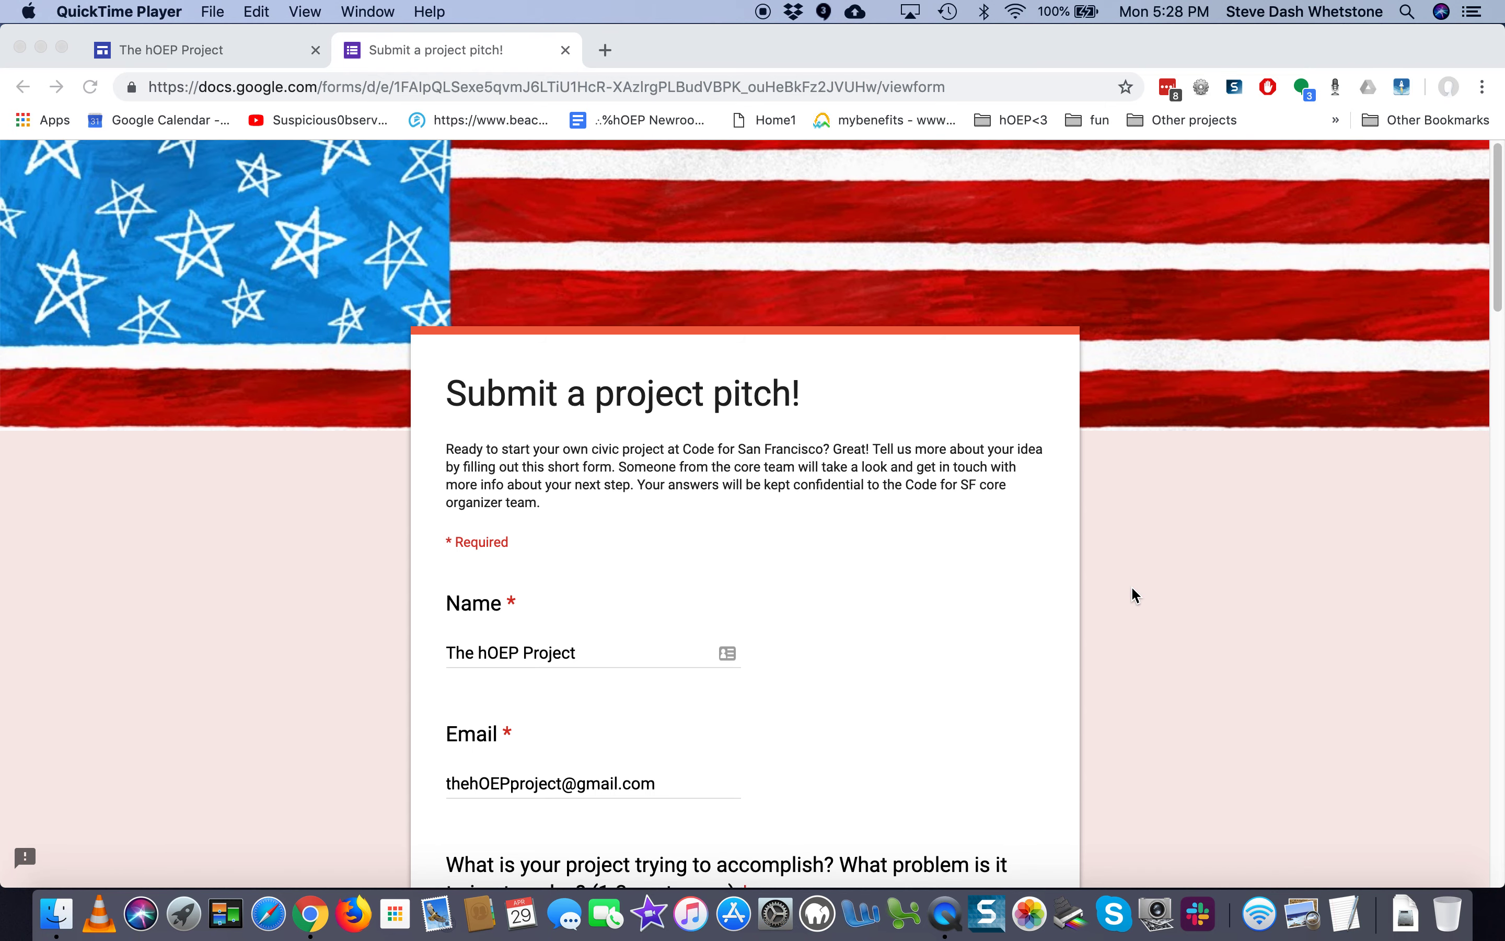
Review the filled-in pitch form from top to bottom, testing a selection on the footer text.
scroll(1133, 590, "down", 10)
scroll(1132, 589, "down", 20)
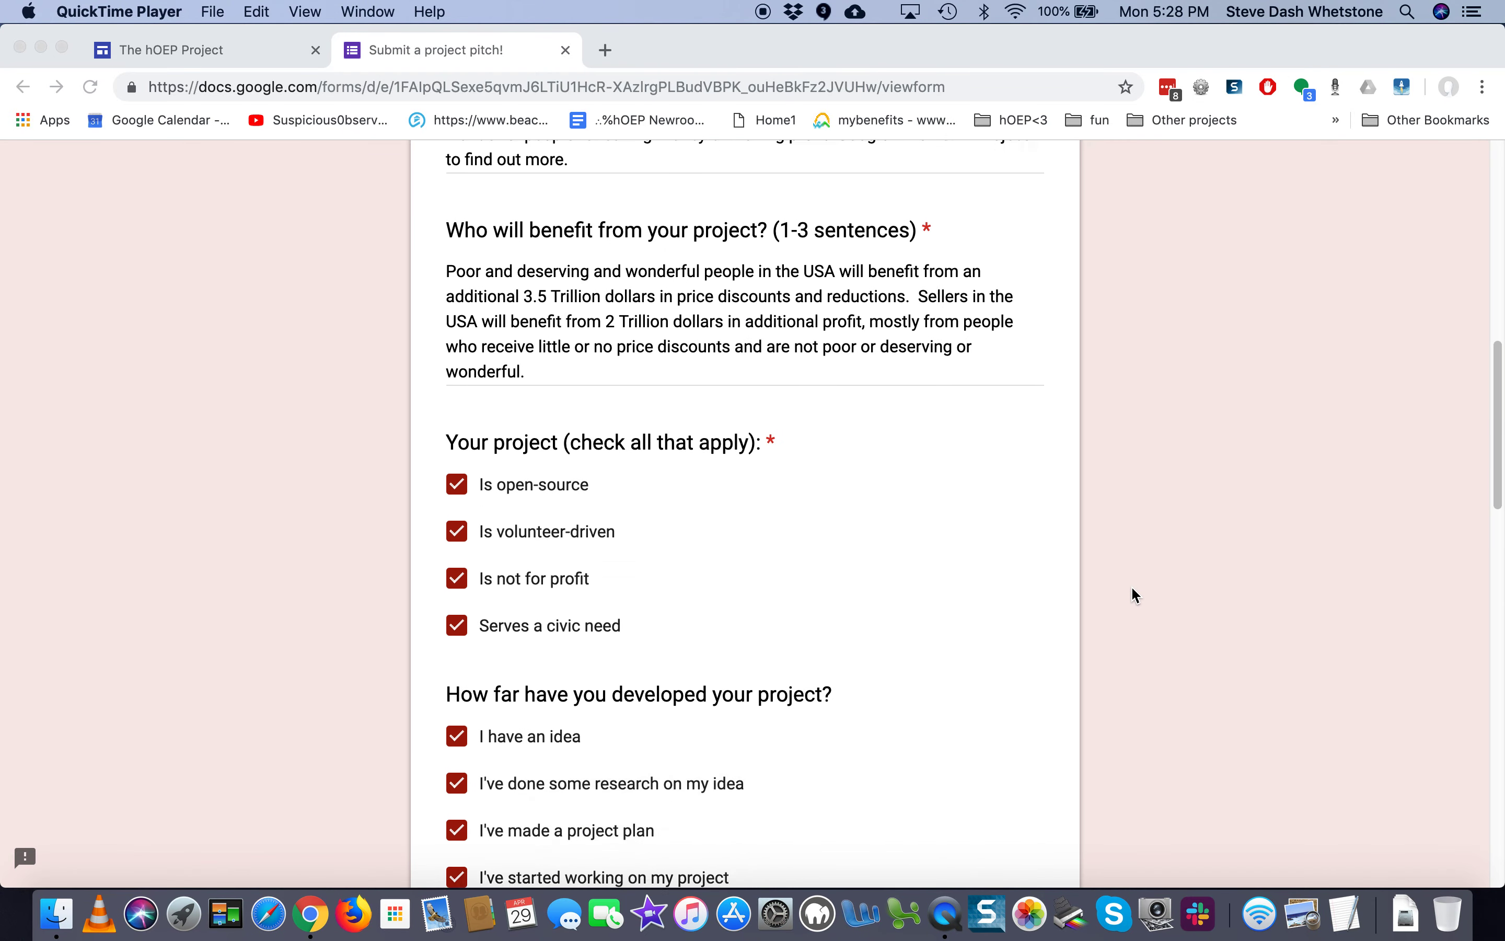
scroll(1132, 594, "down", 6)
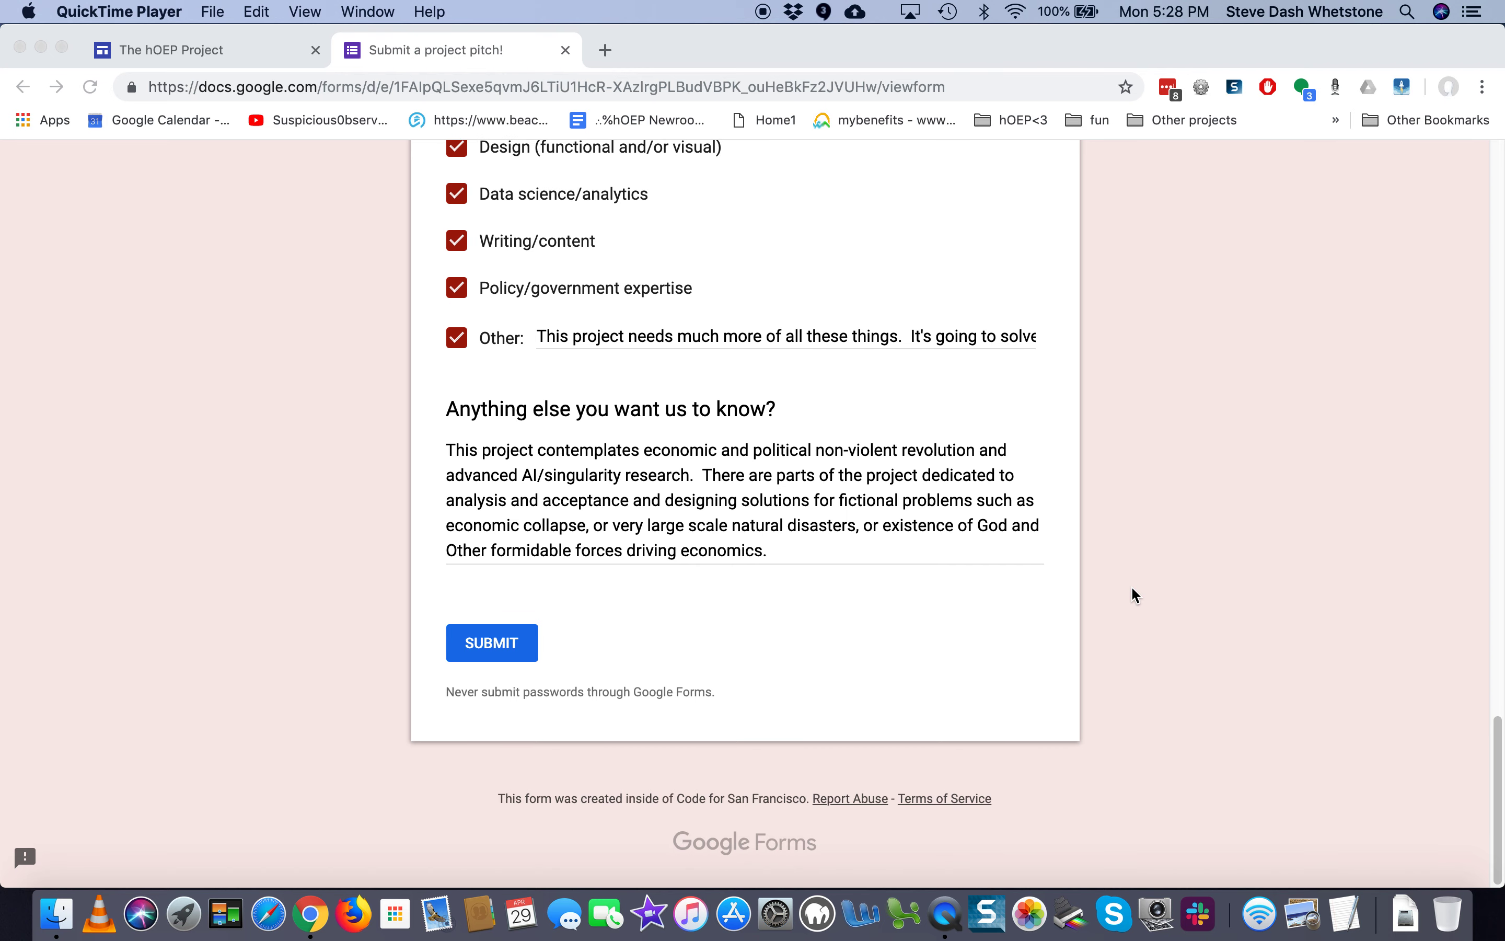
left_click(674, 803)
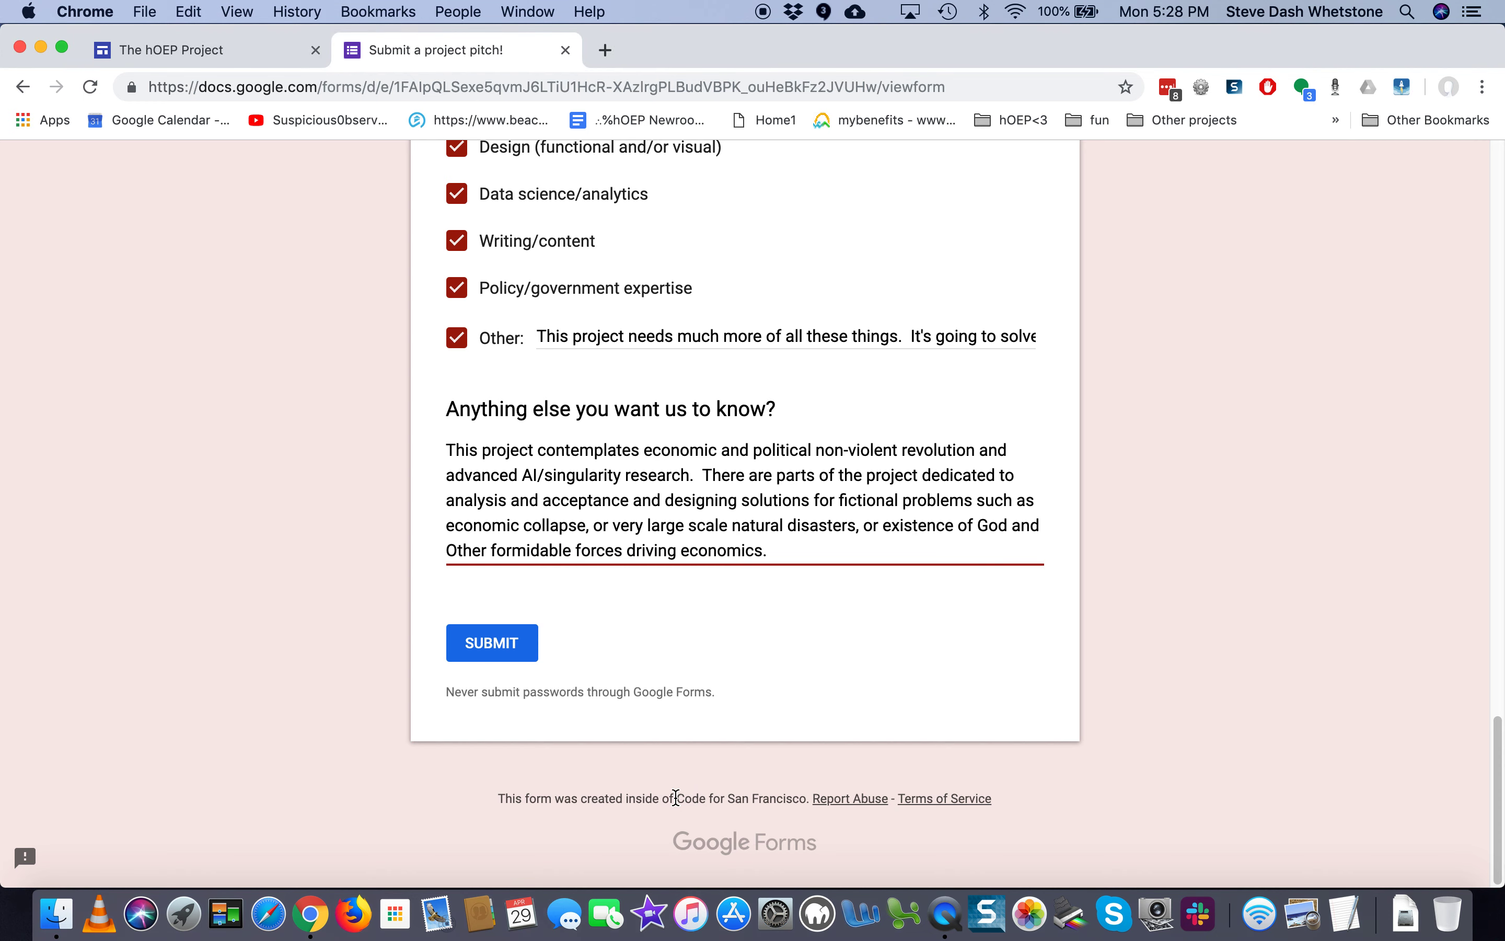
left_click_drag(674, 798, 809, 798)
scroll(639, 635, "up", 20)
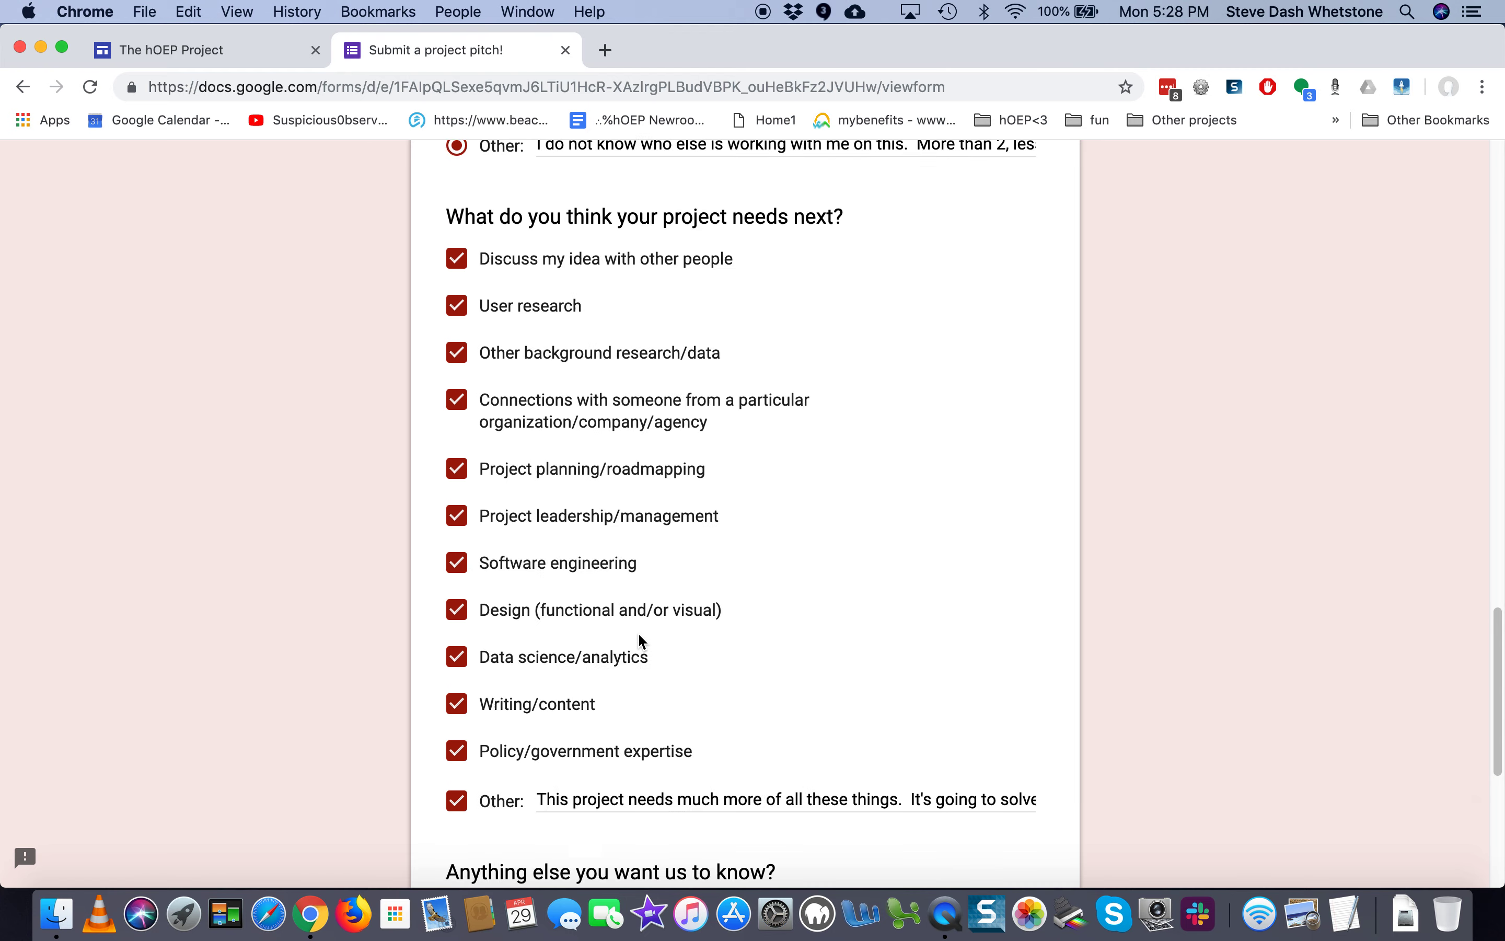
scroll(638, 635, "up", 5)
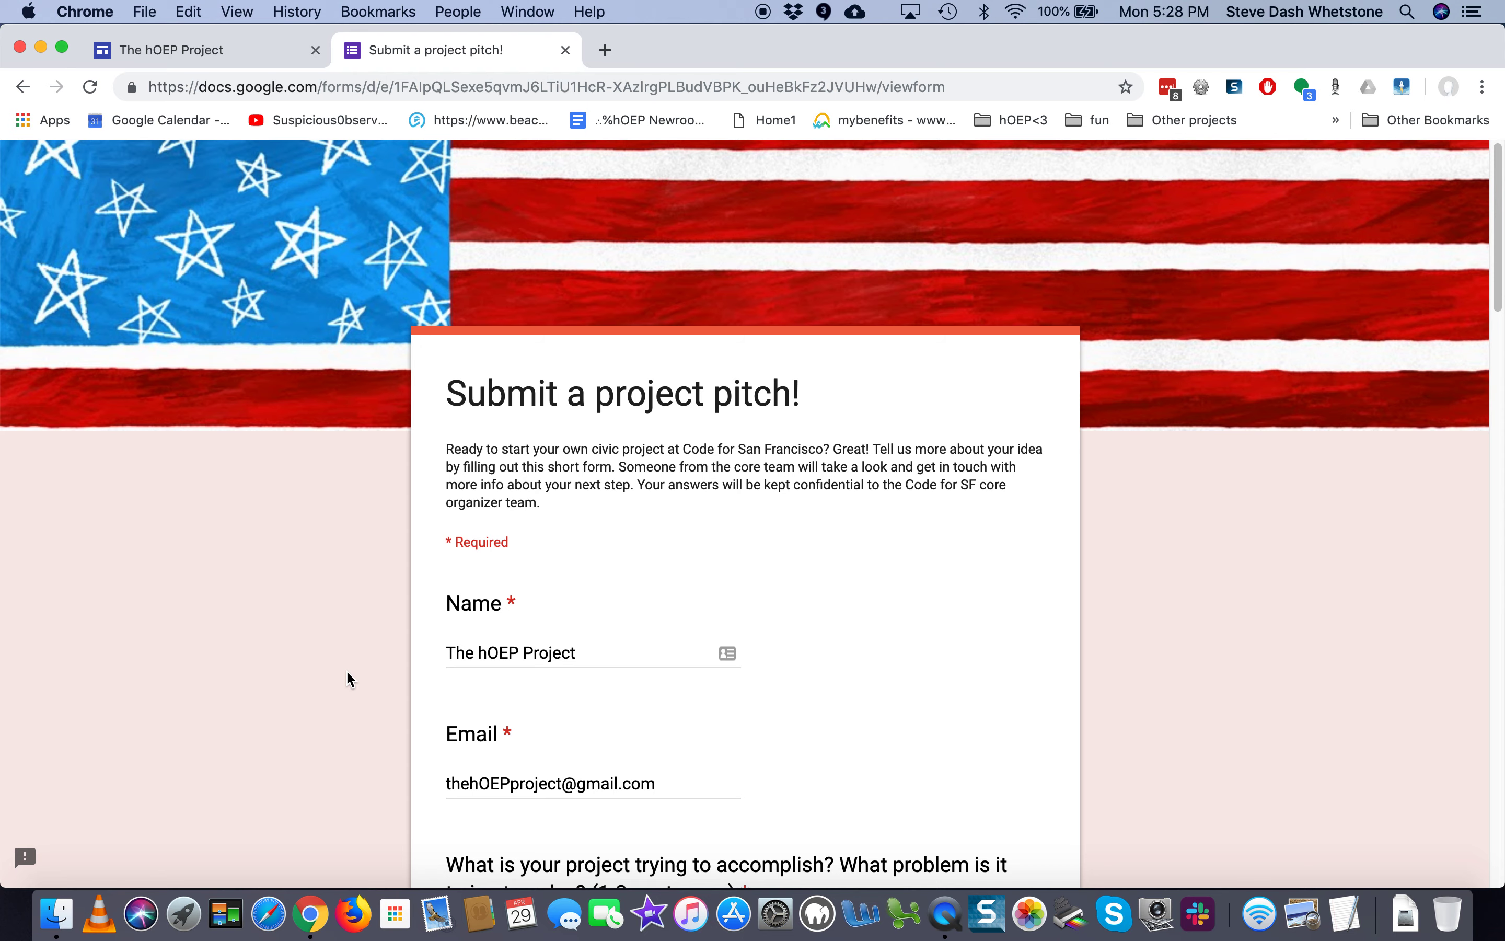
scroll(347, 673, "down", 7)
scroll(347, 673, "down", 2)
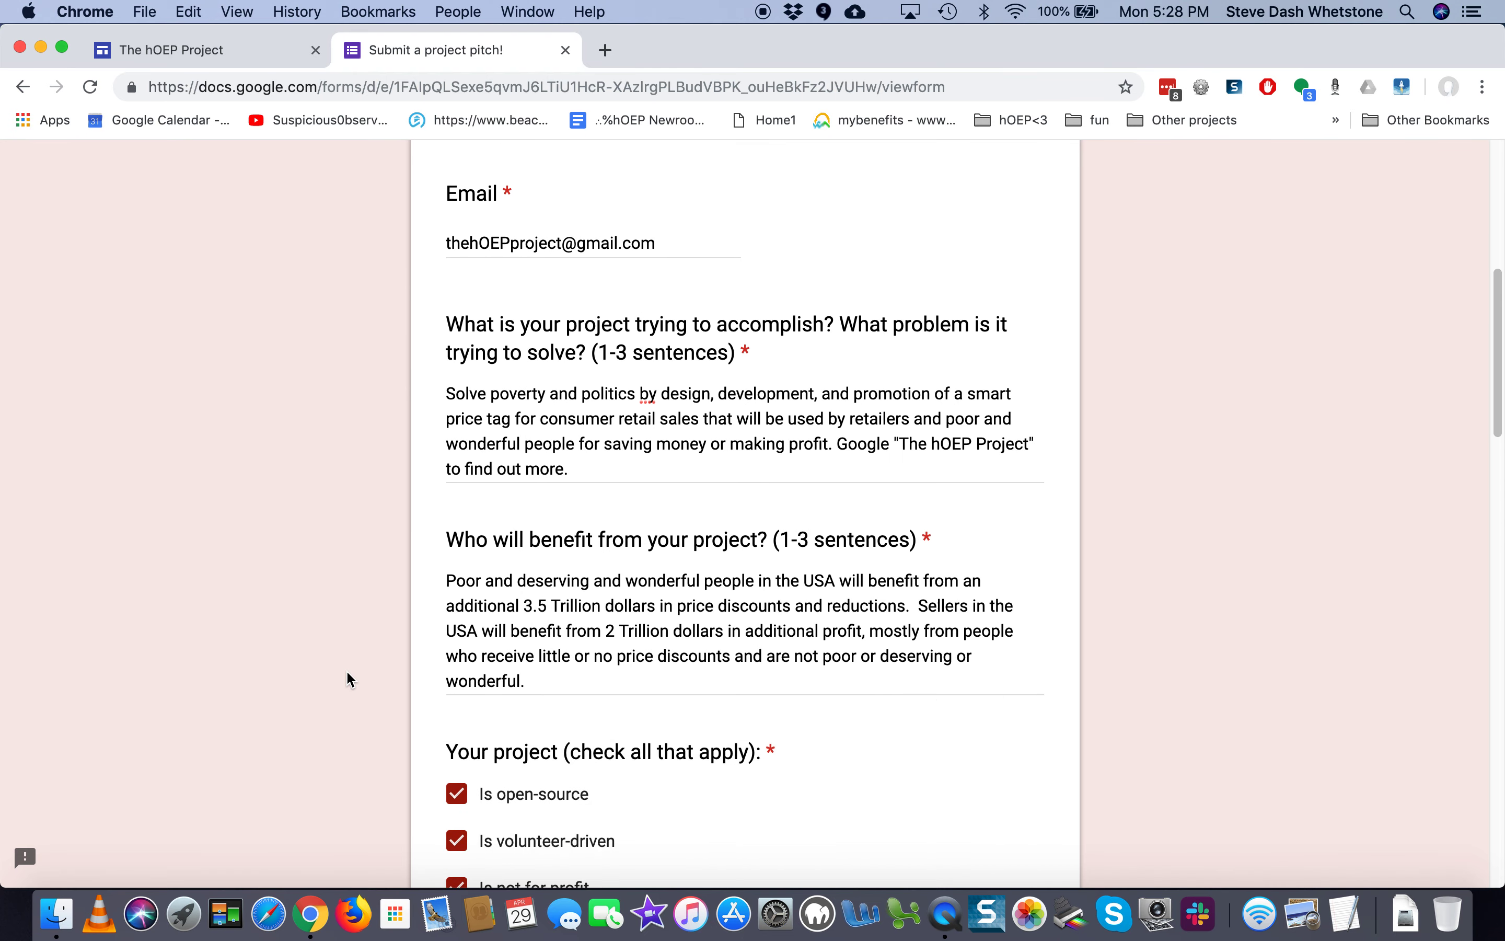
scroll(348, 678, "up", 1)
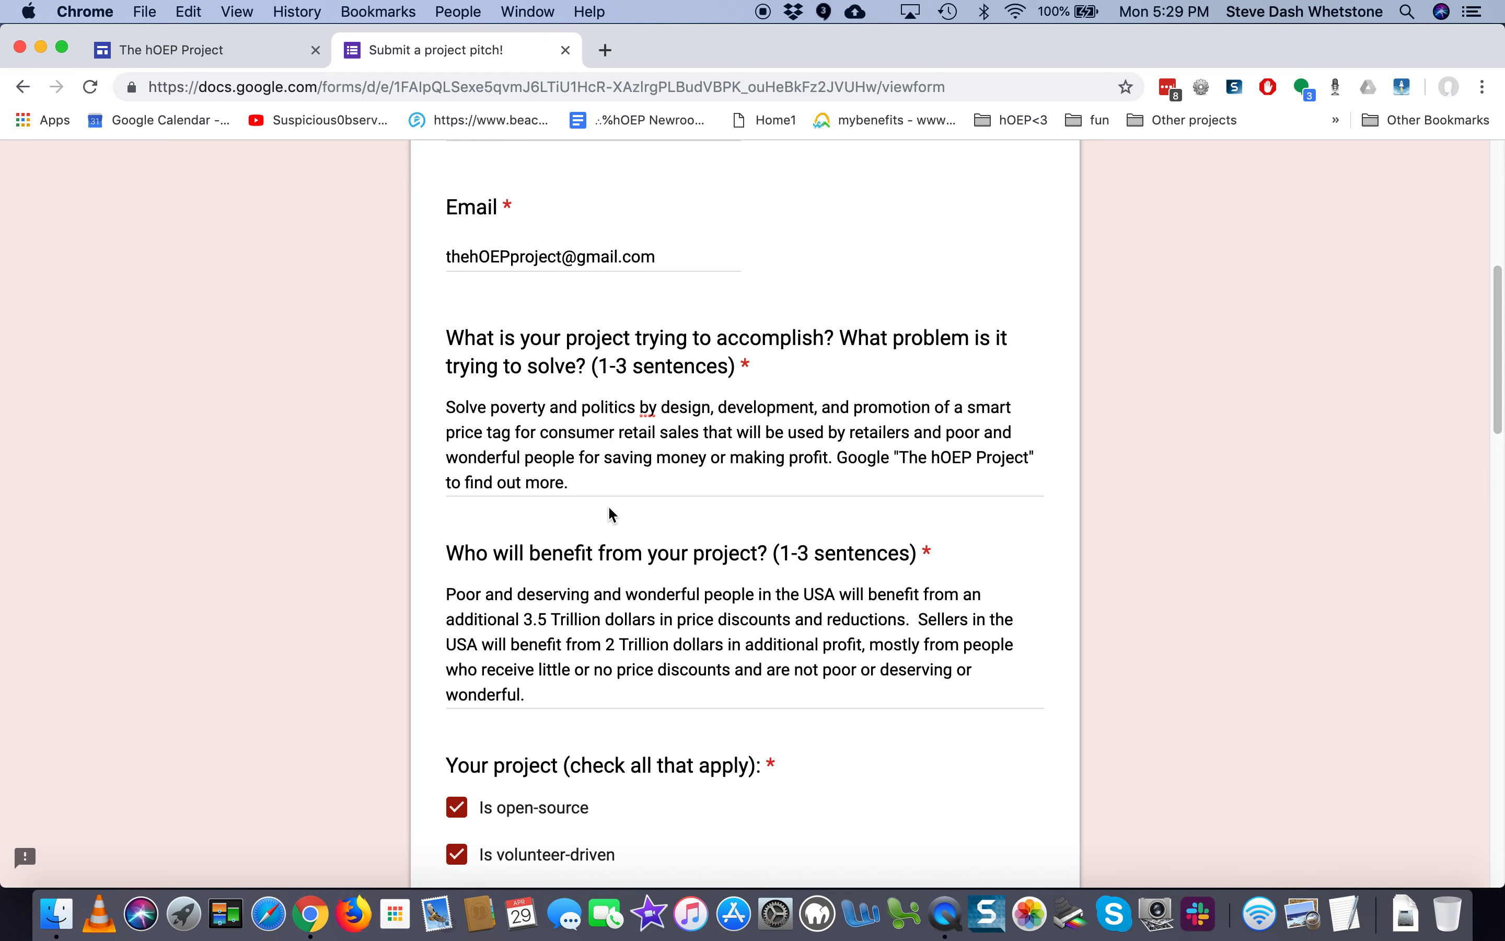
scroll(611, 513, "down", 5)
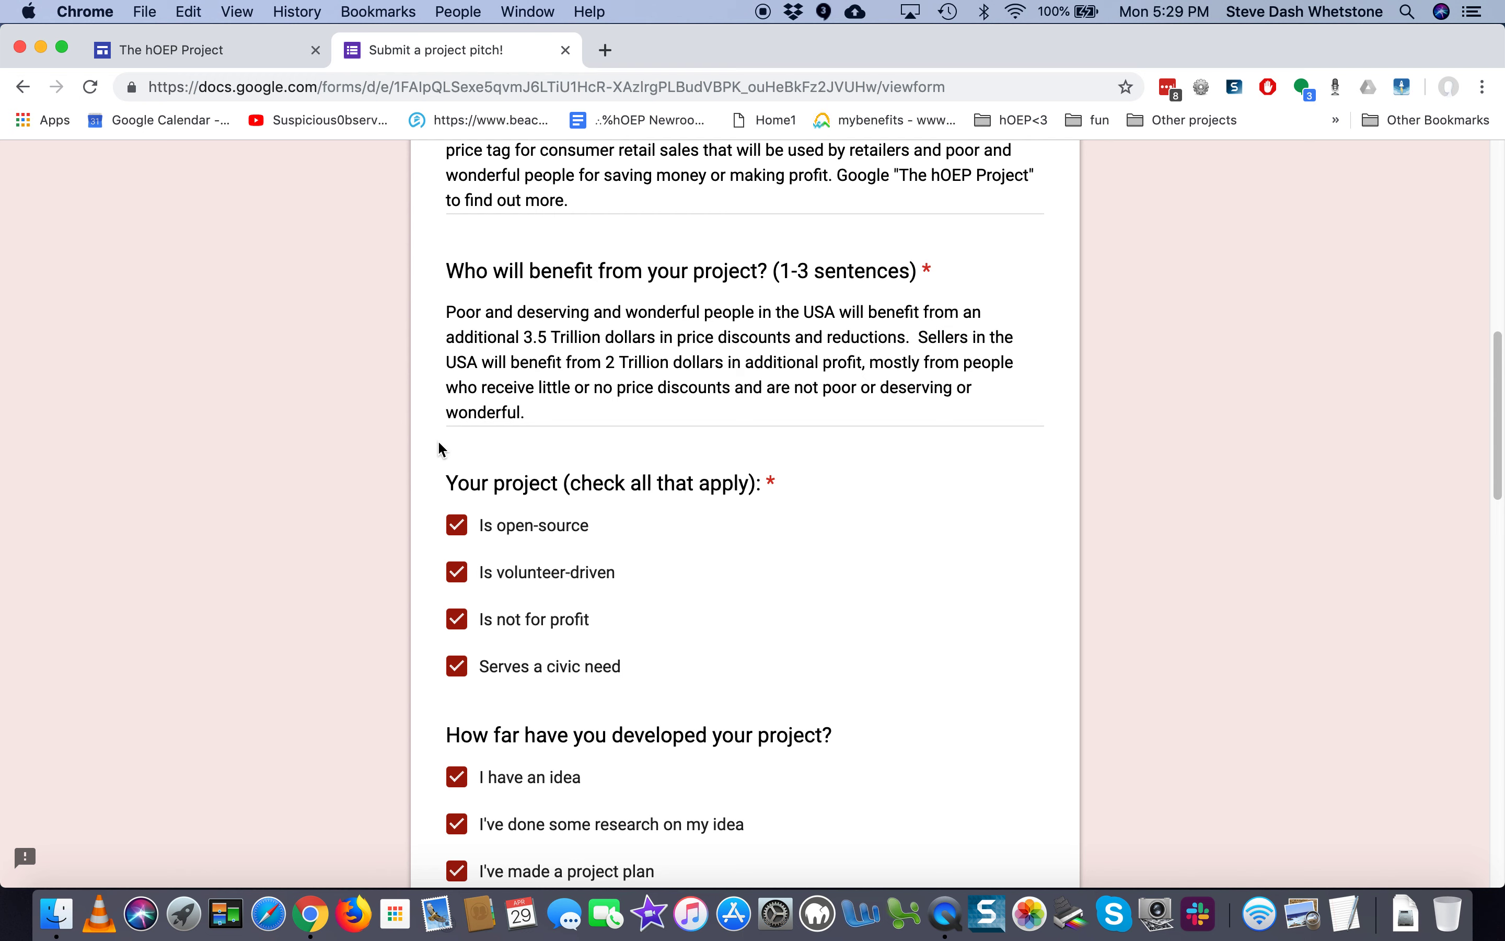
scroll(428, 493, "down", 5)
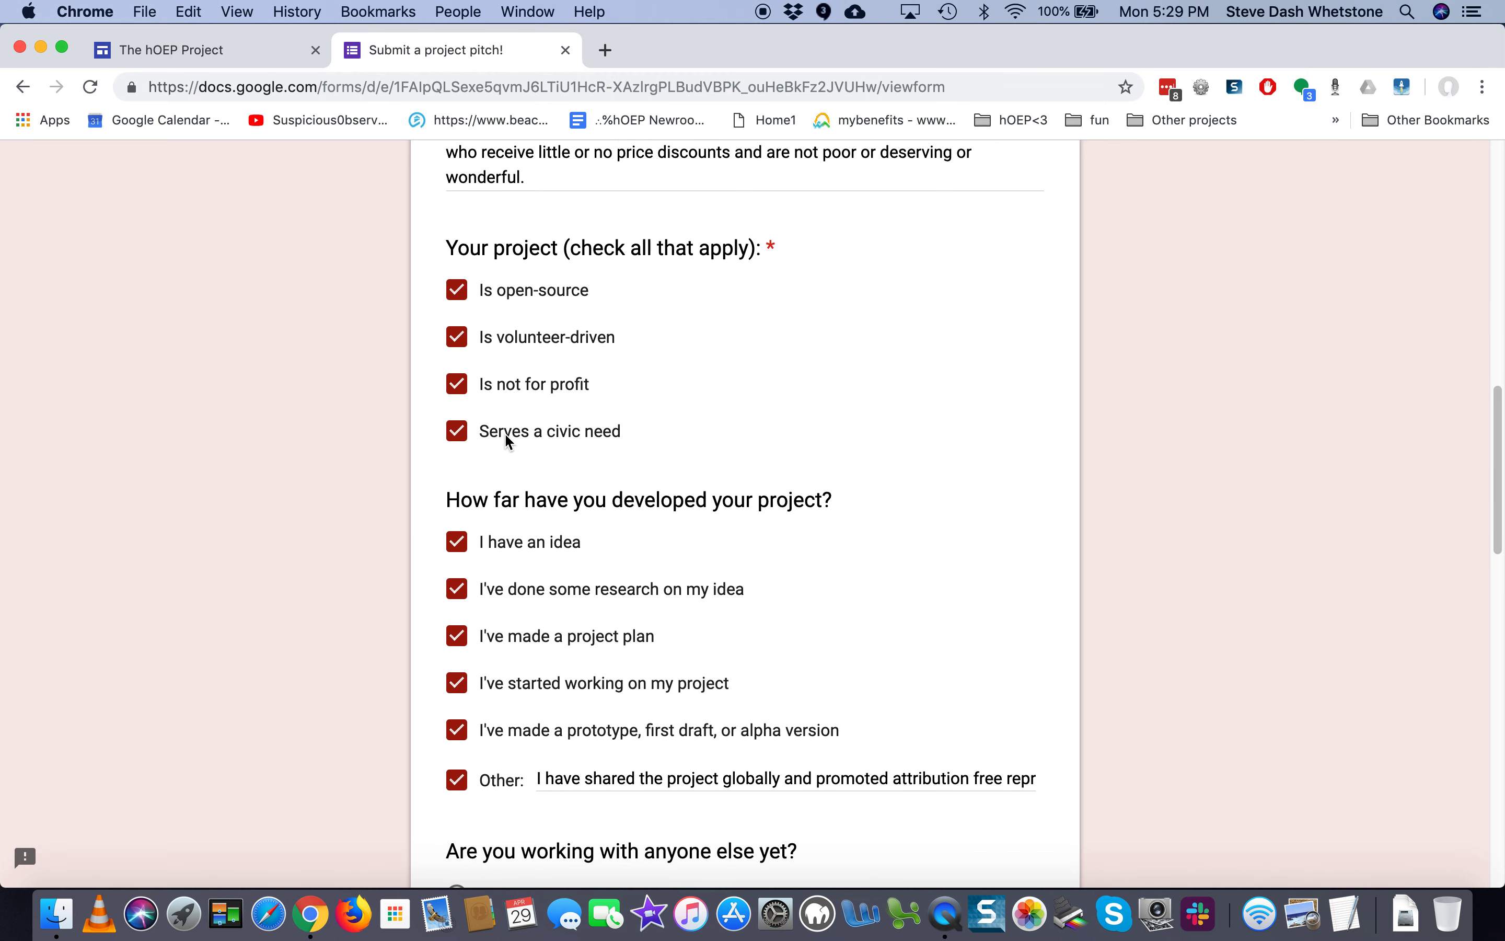
scroll(505, 433, "down", 5)
scroll(504, 433, "down", 1)
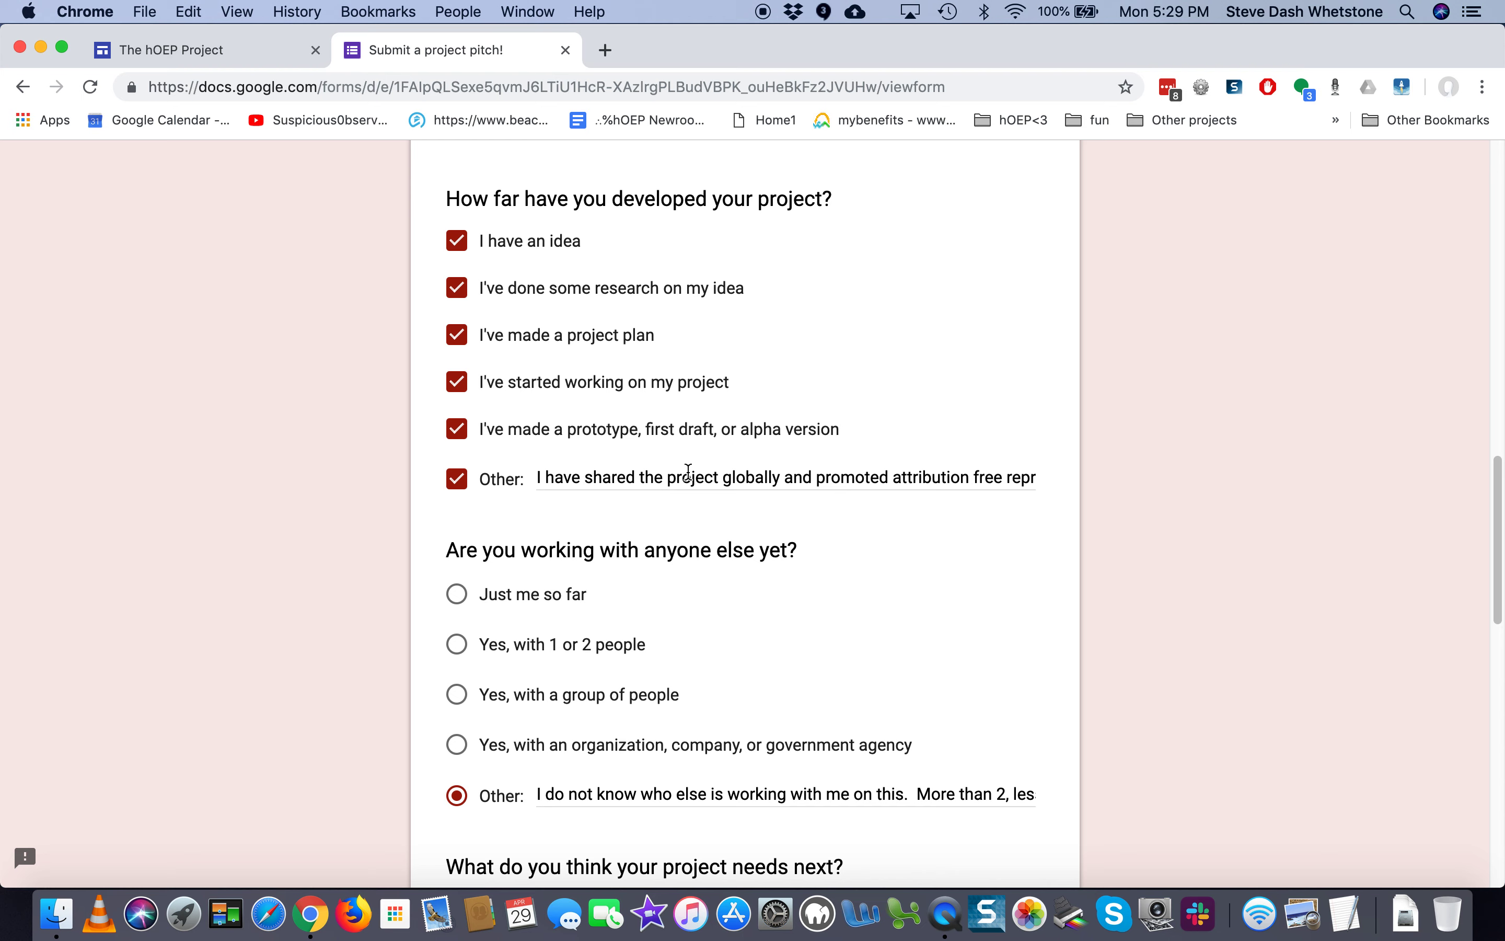
Check the full text of the long Other answers for development, collaborators and needs-next.
left_click_drag(689, 475, 962, 486)
left_click(886, 547)
scroll(890, 632, "down", 5)
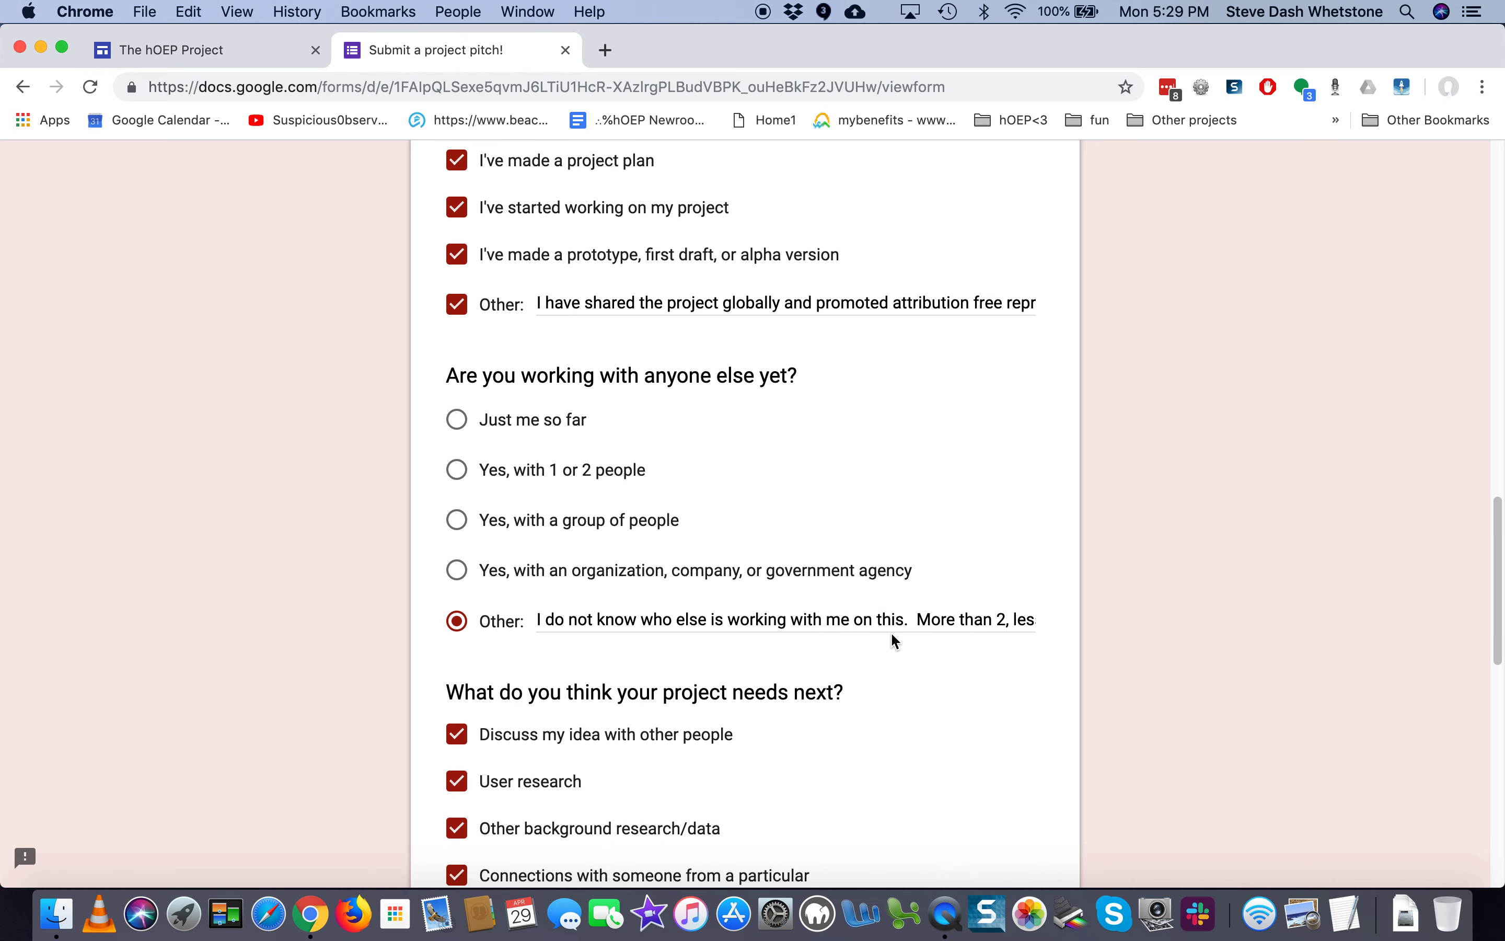
scroll(890, 632, "down", 1)
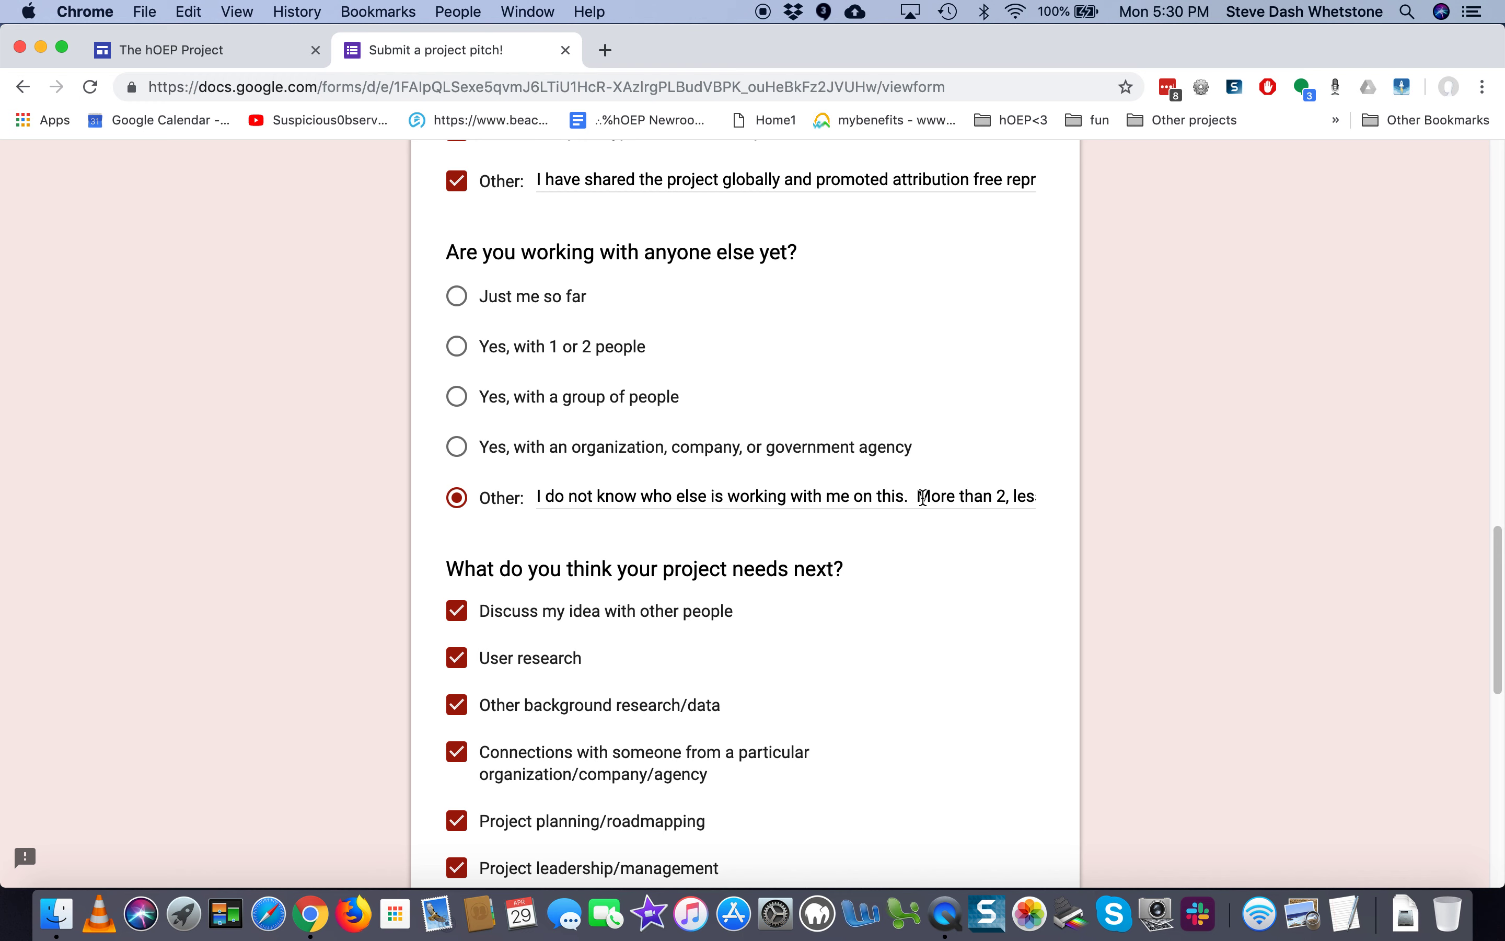
left_click_drag(922, 497, 1086, 516)
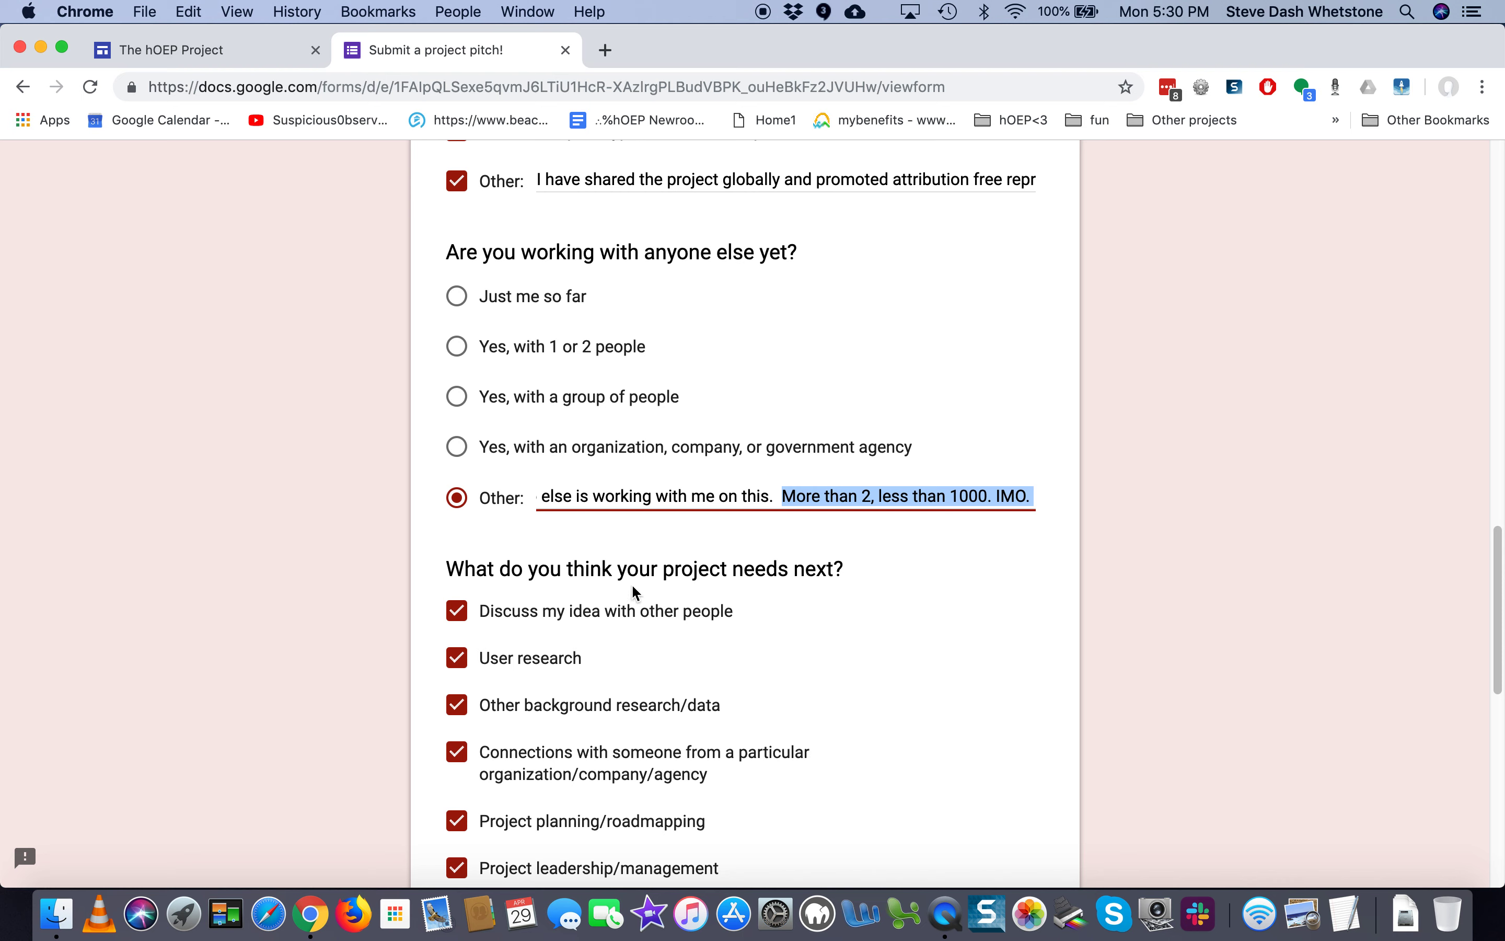
left_click(621, 566)
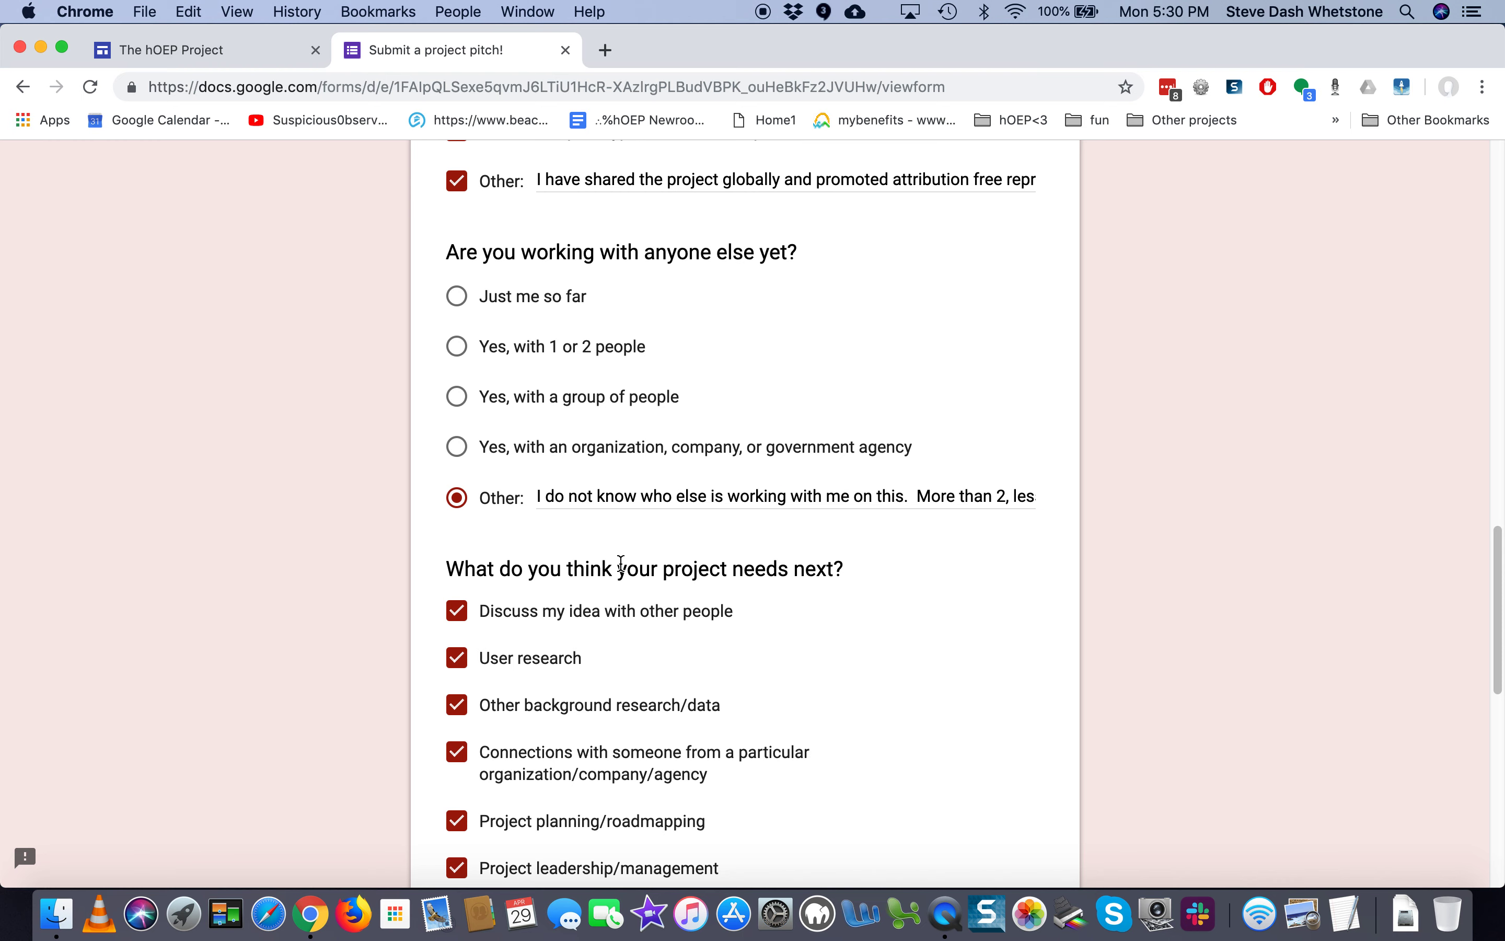
scroll(621, 566, "down", 5)
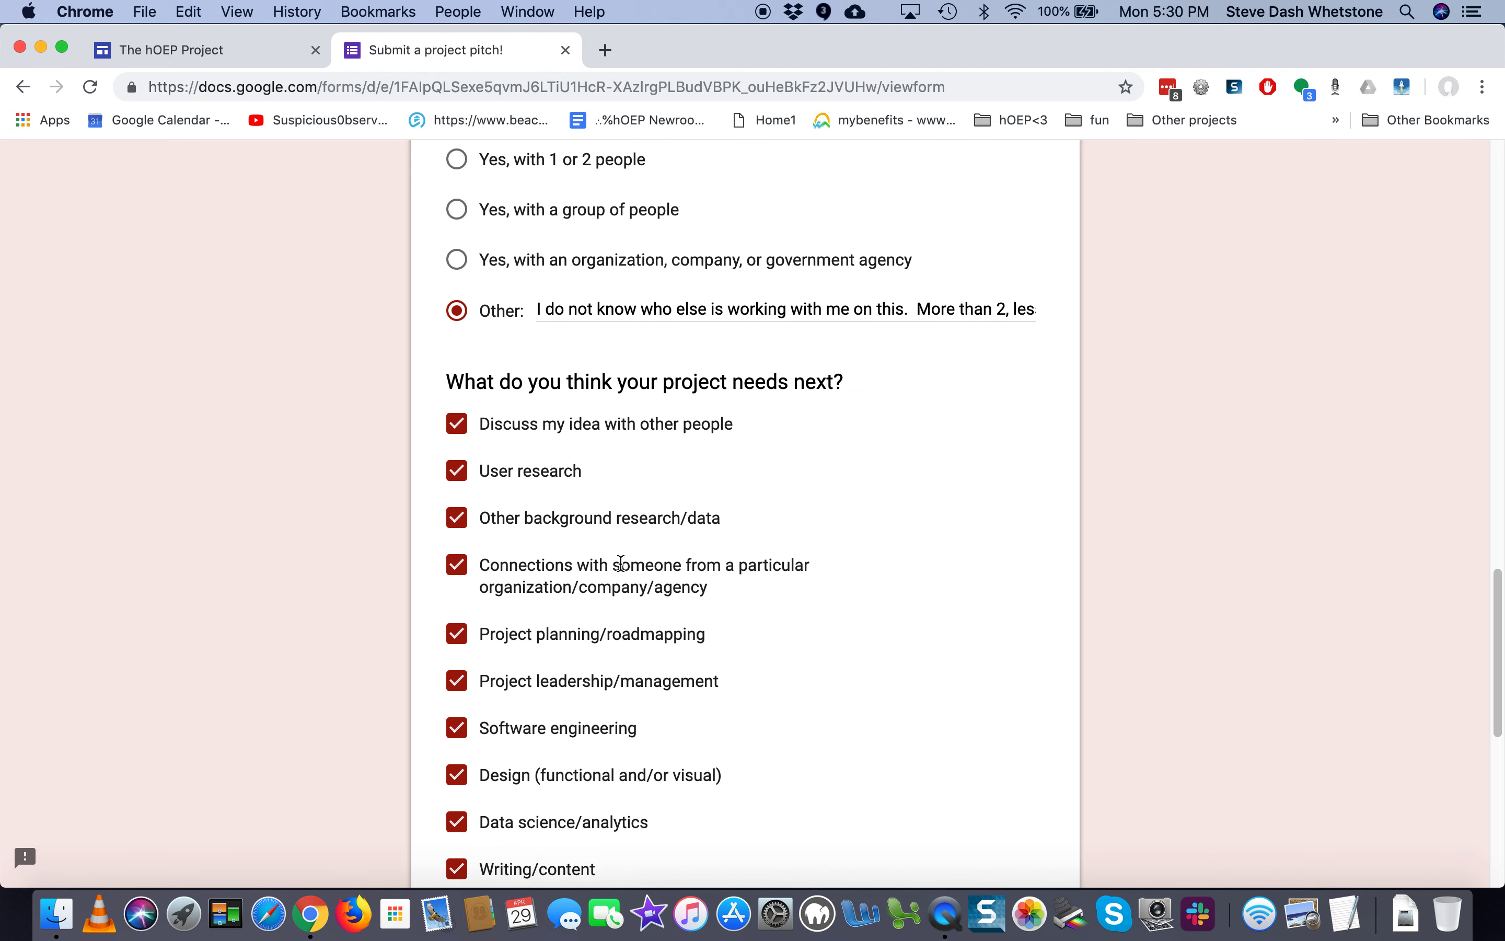
scroll(622, 566, "down", 2)
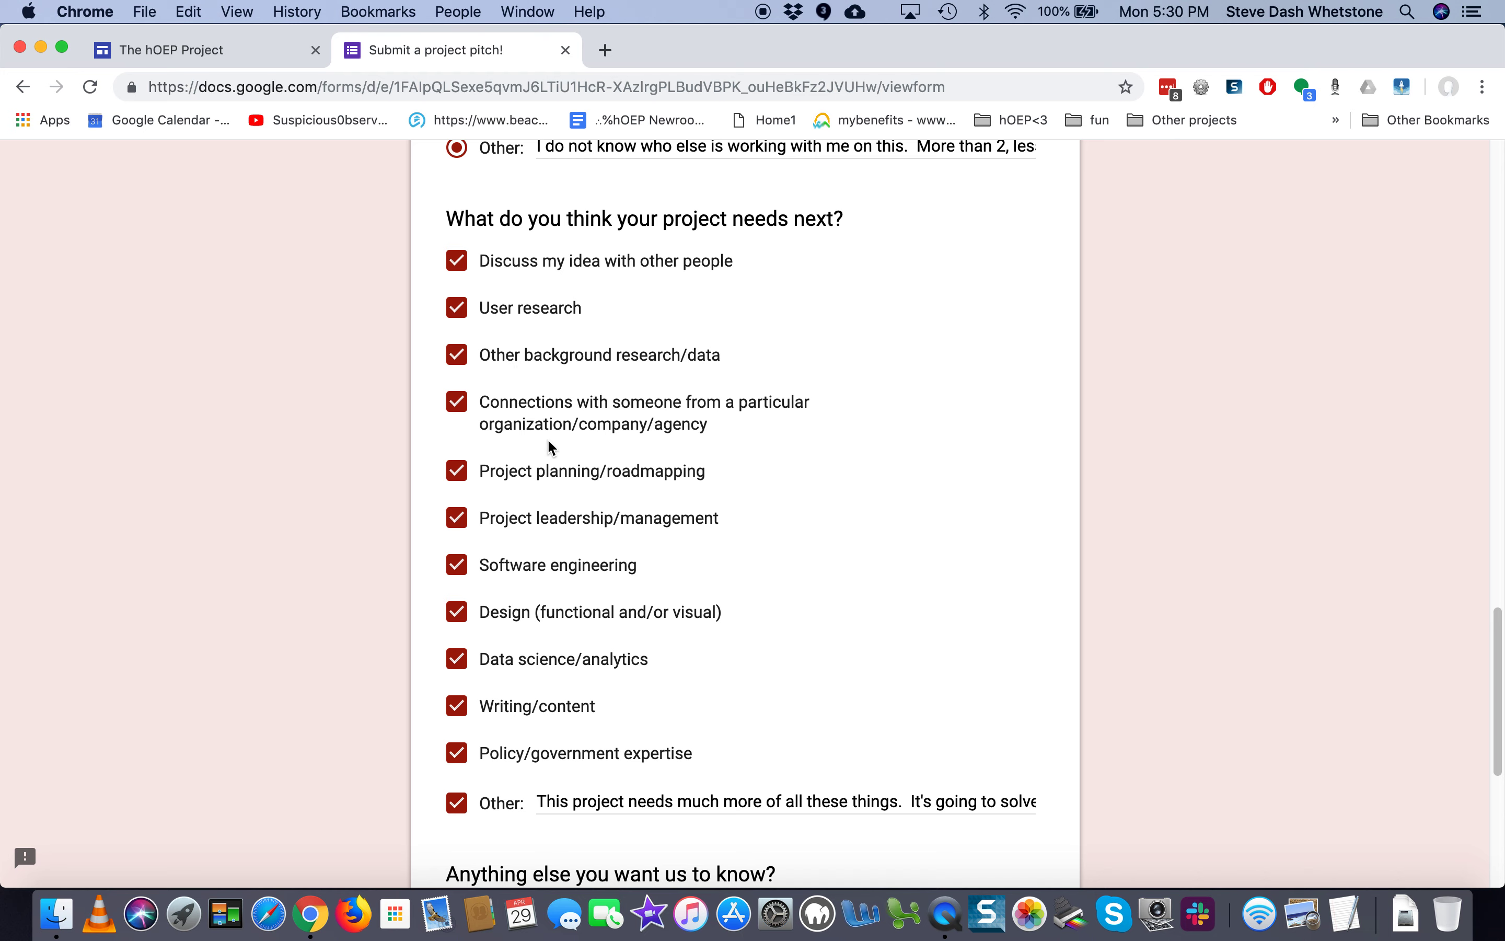
scroll(548, 443, "down", 10)
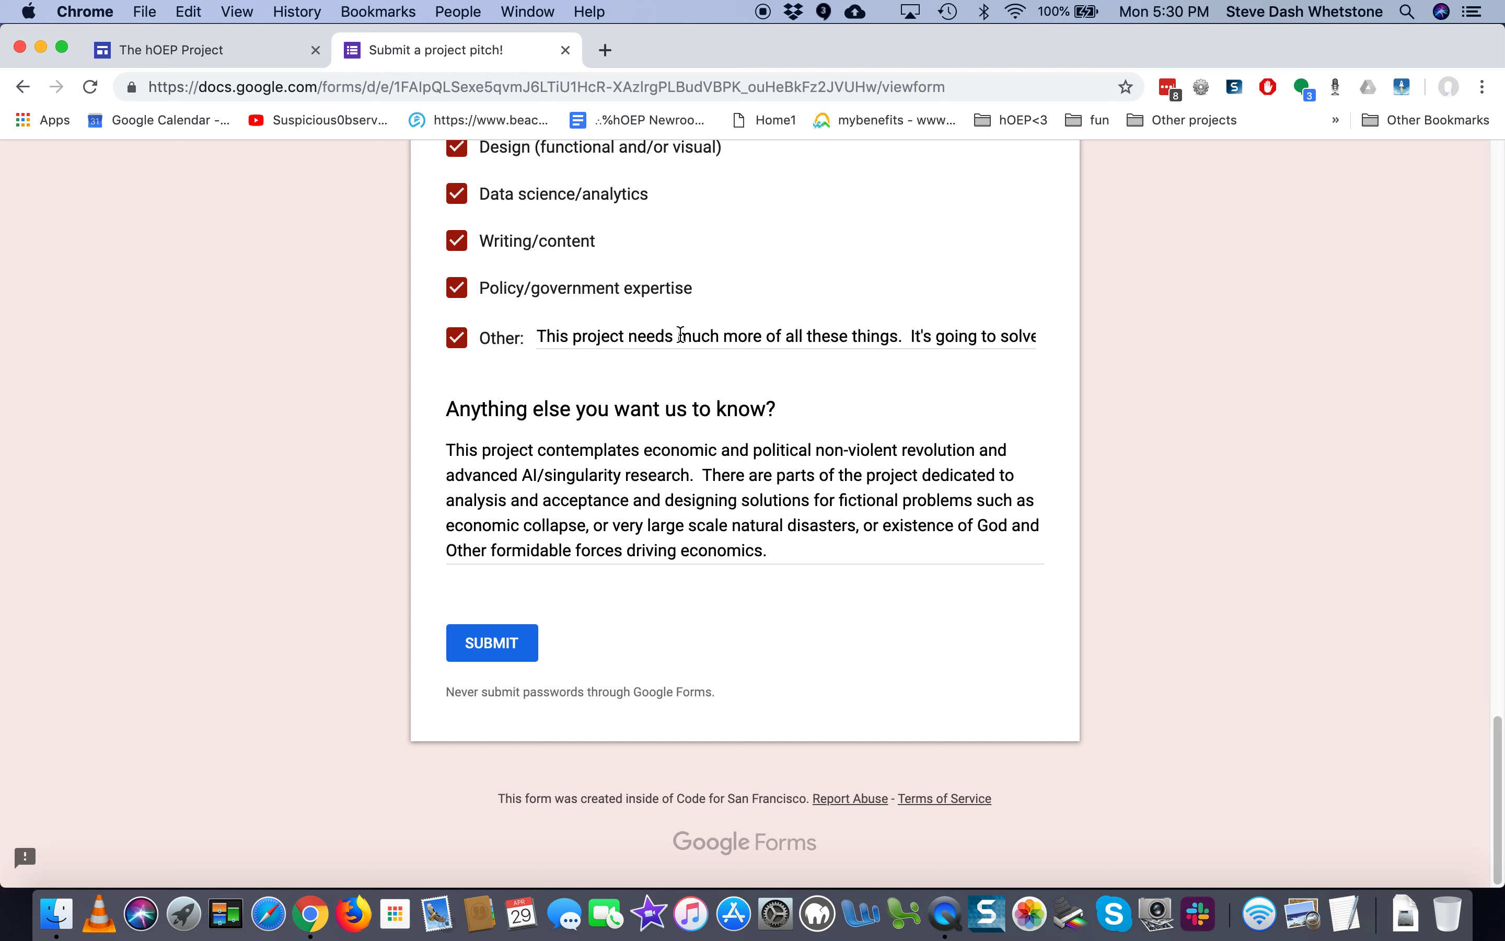
left_click_drag(917, 337, 1088, 367)
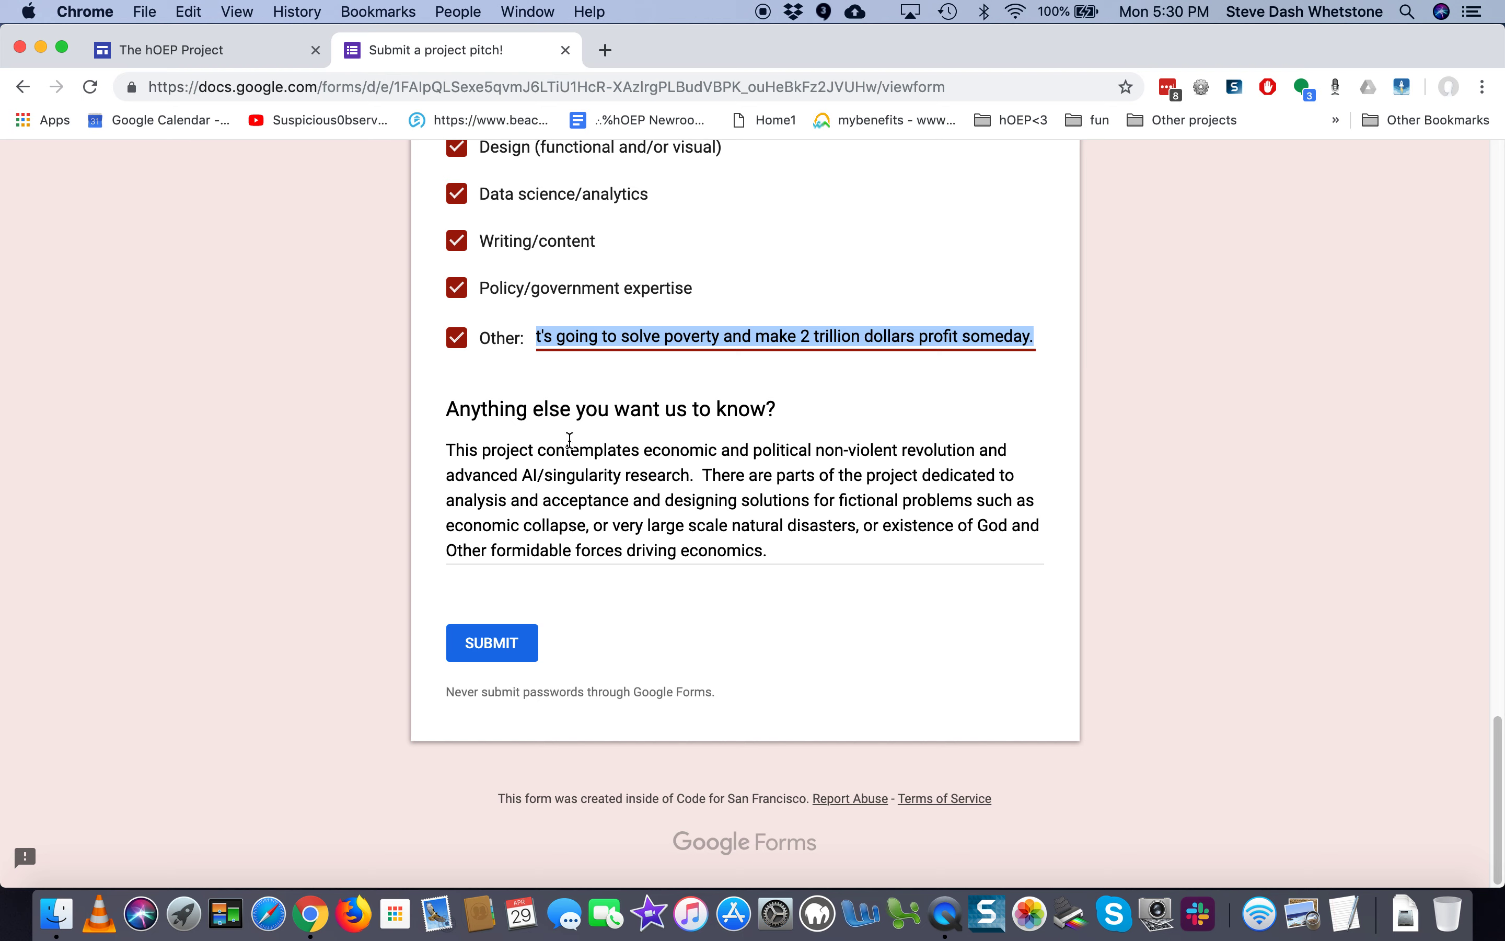
left_click(526, 462)
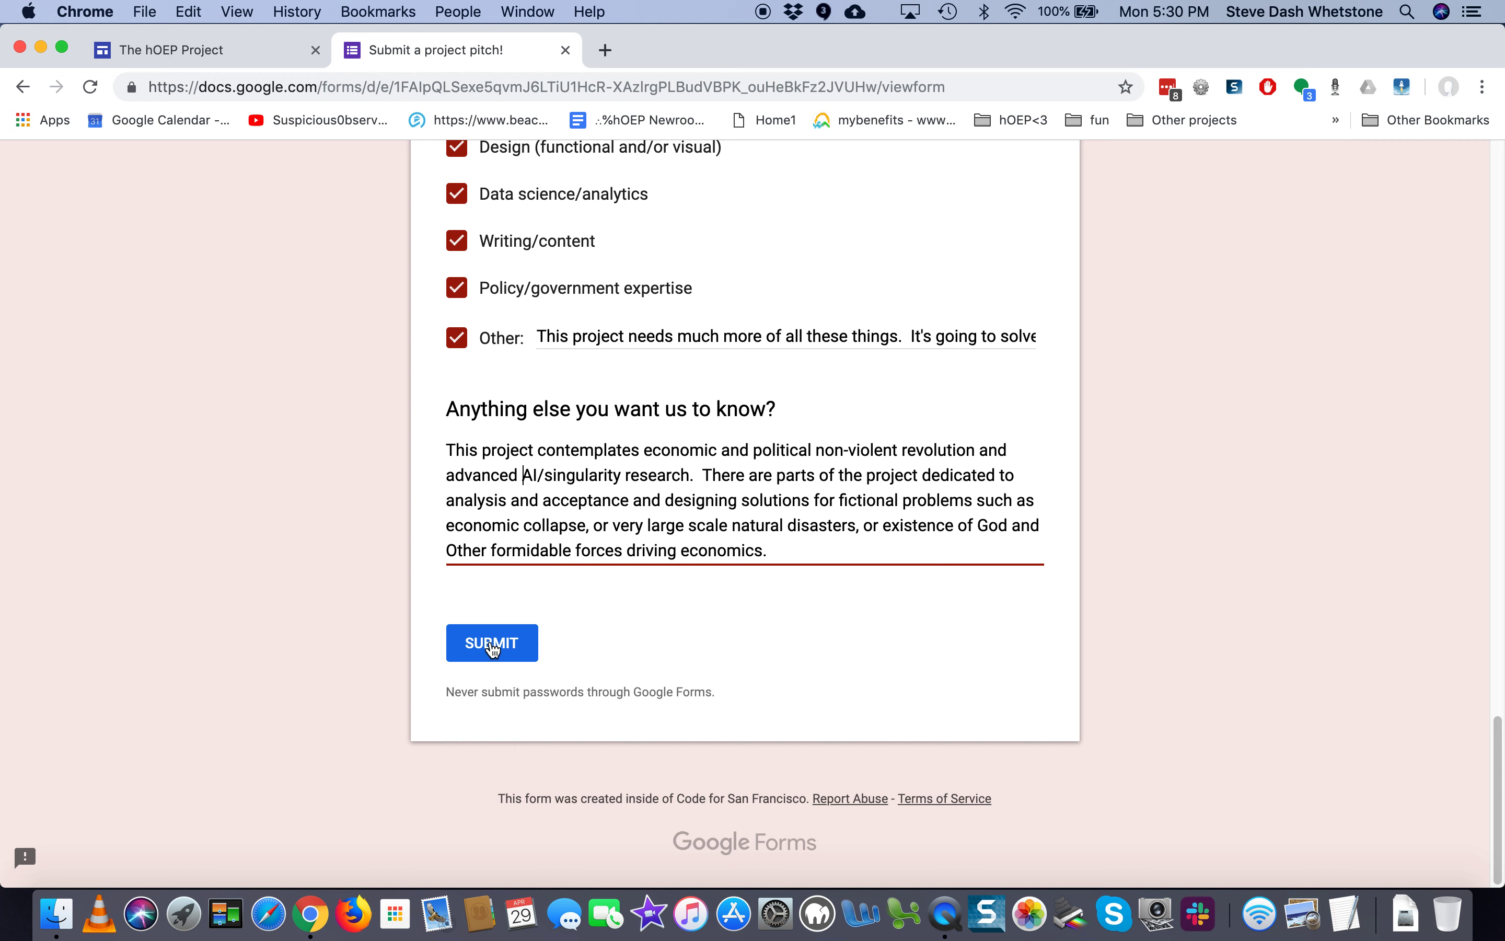
Select all of the form's questions and answers, then open a new browser tab.
left_click_drag(800, 595, 418, 379)
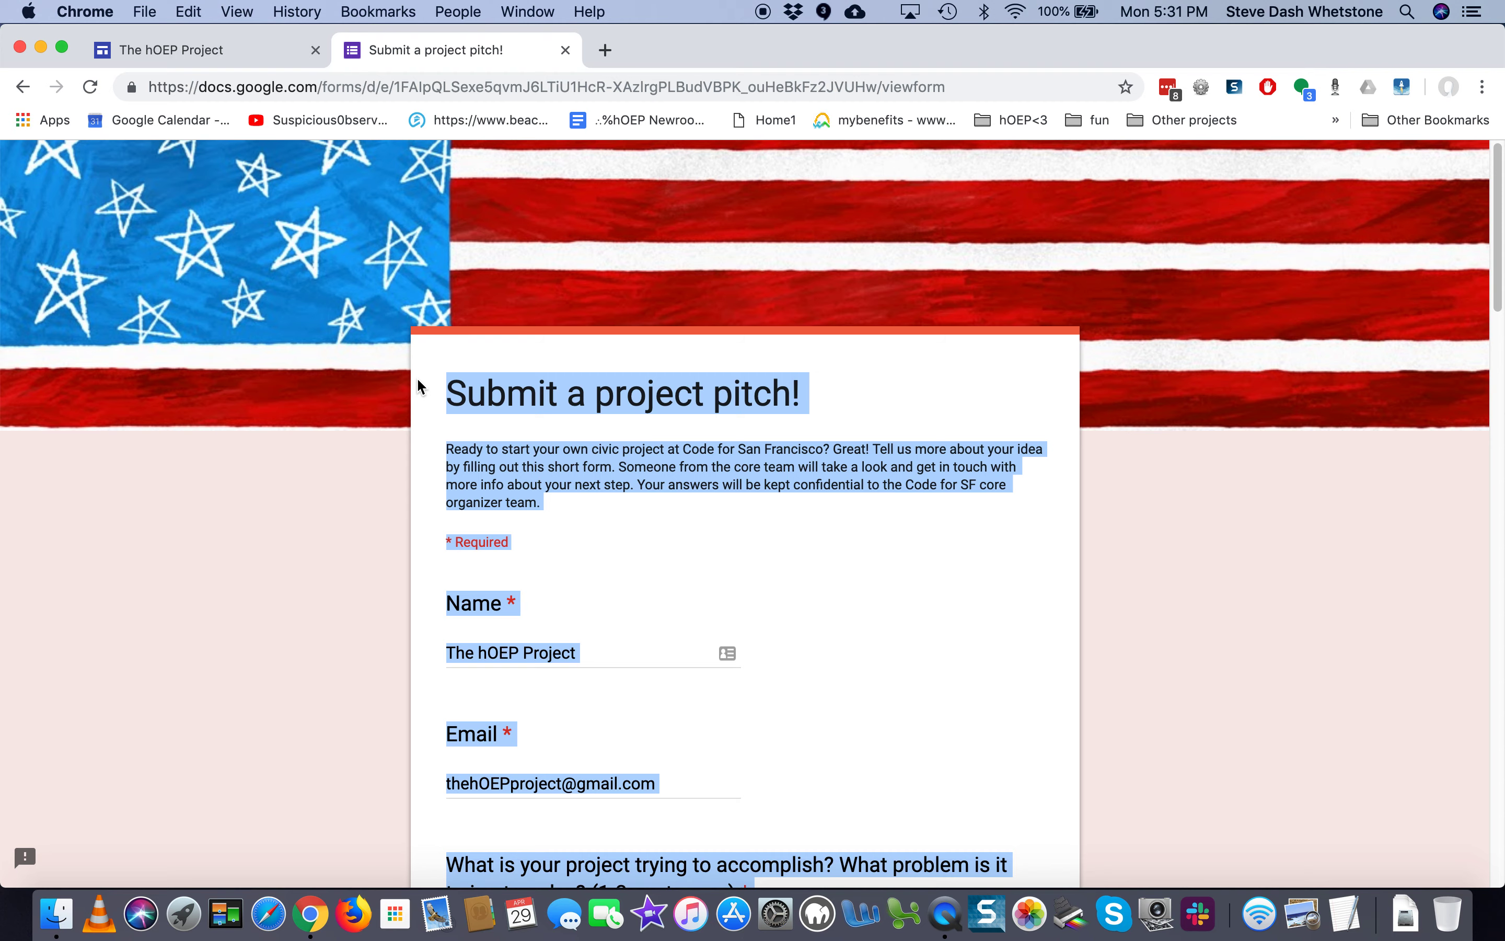
scroll(587, 592, "down", 7)
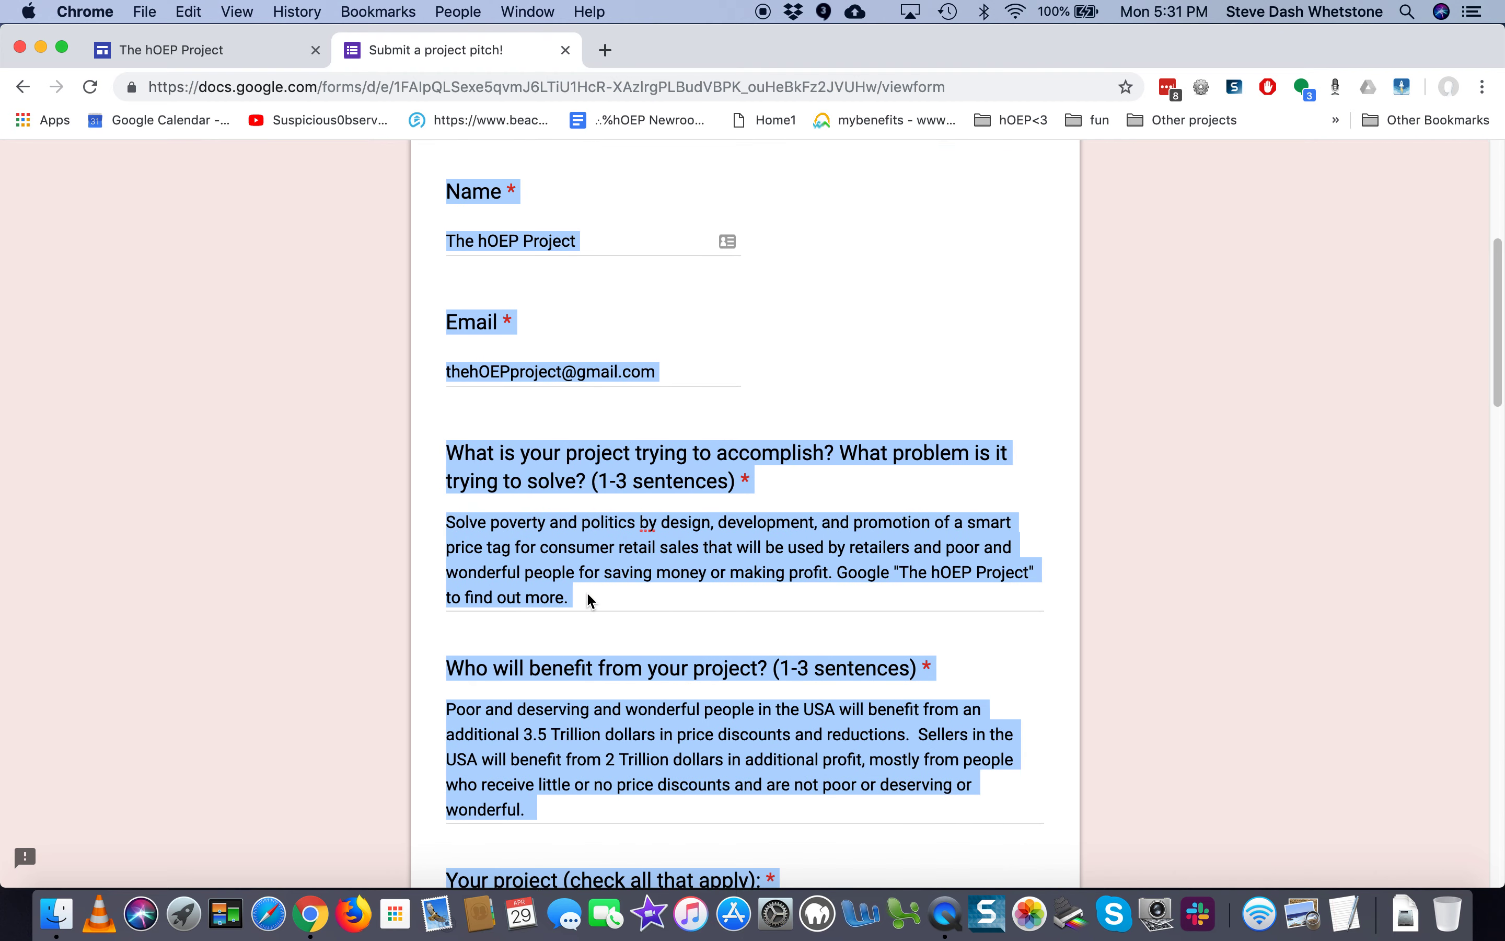
scroll(588, 598, "down", 1)
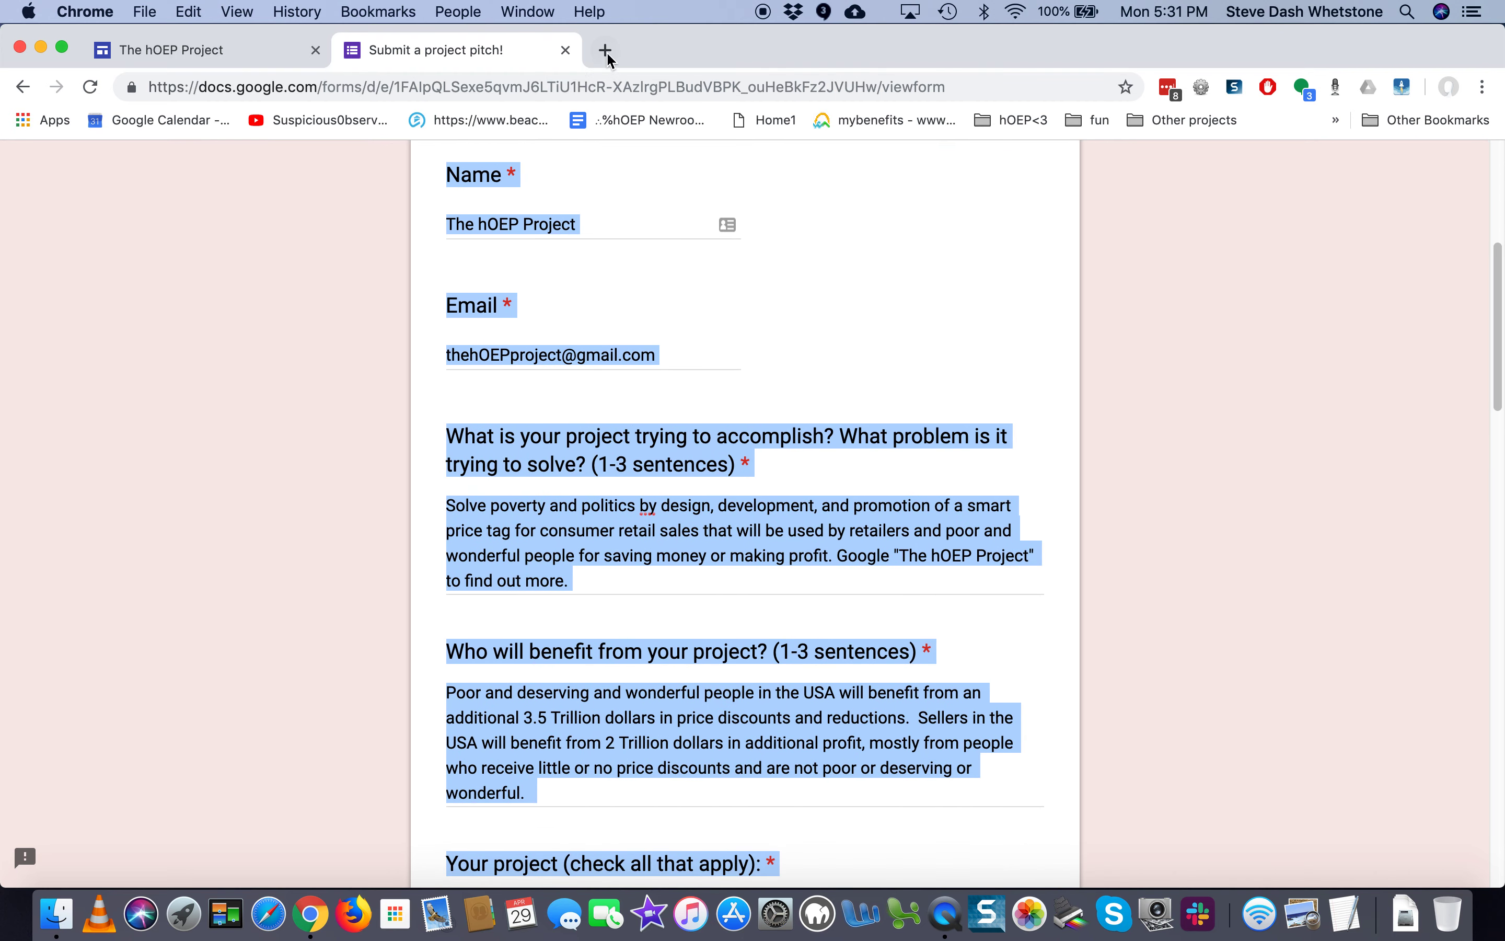
left_click(606, 51)
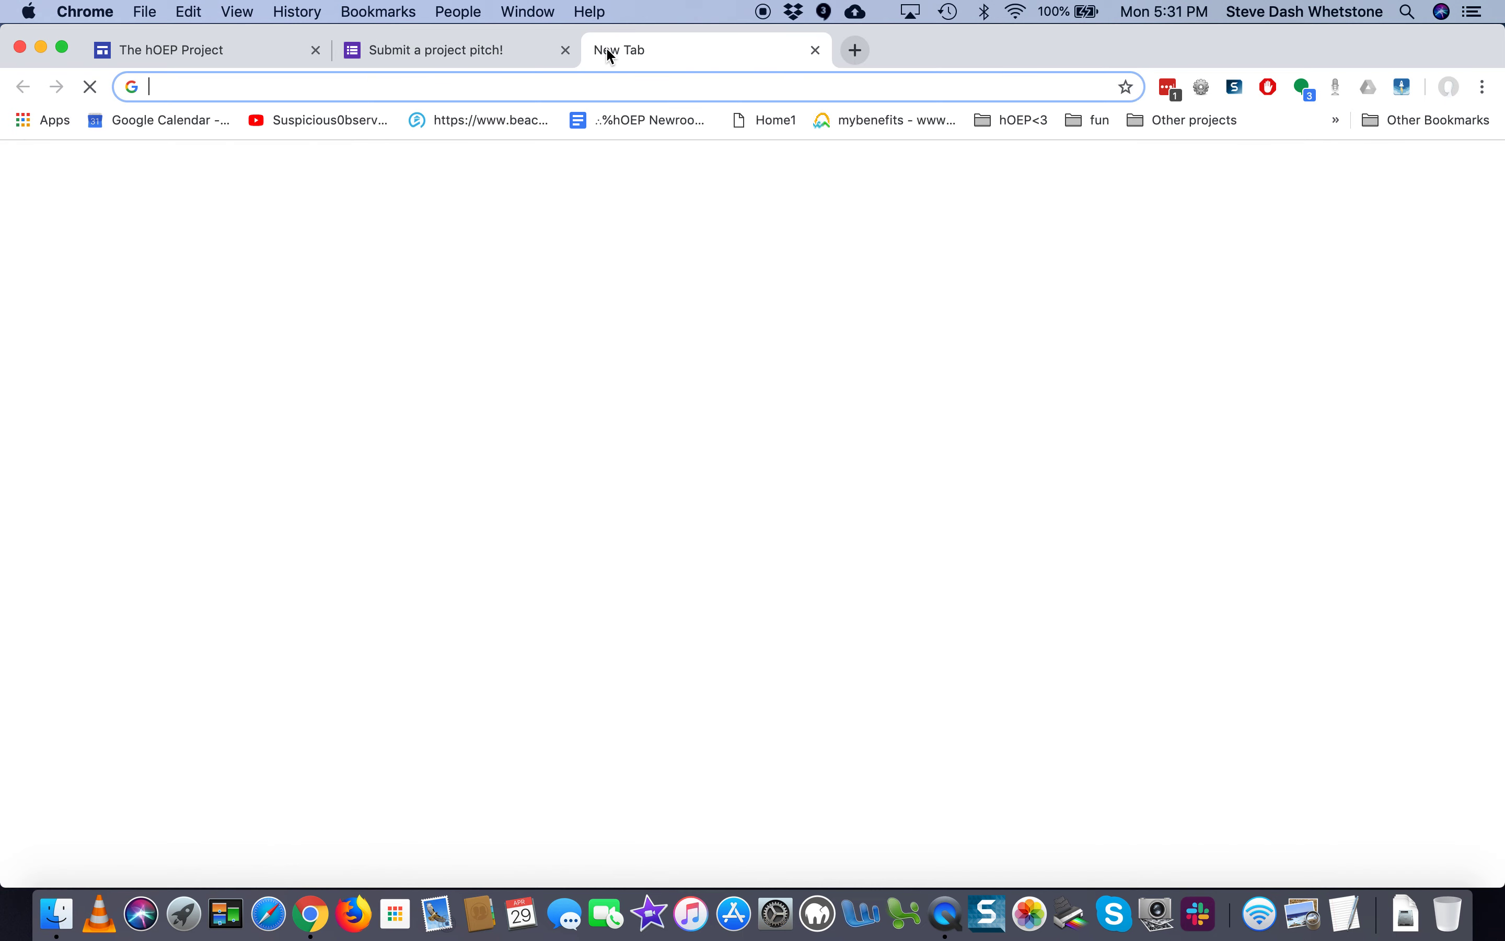
Load the '.:% hOEP & Reach Out Highlights' doc from the hOEP<3 bookmarks folder.
left_click(1030, 125)
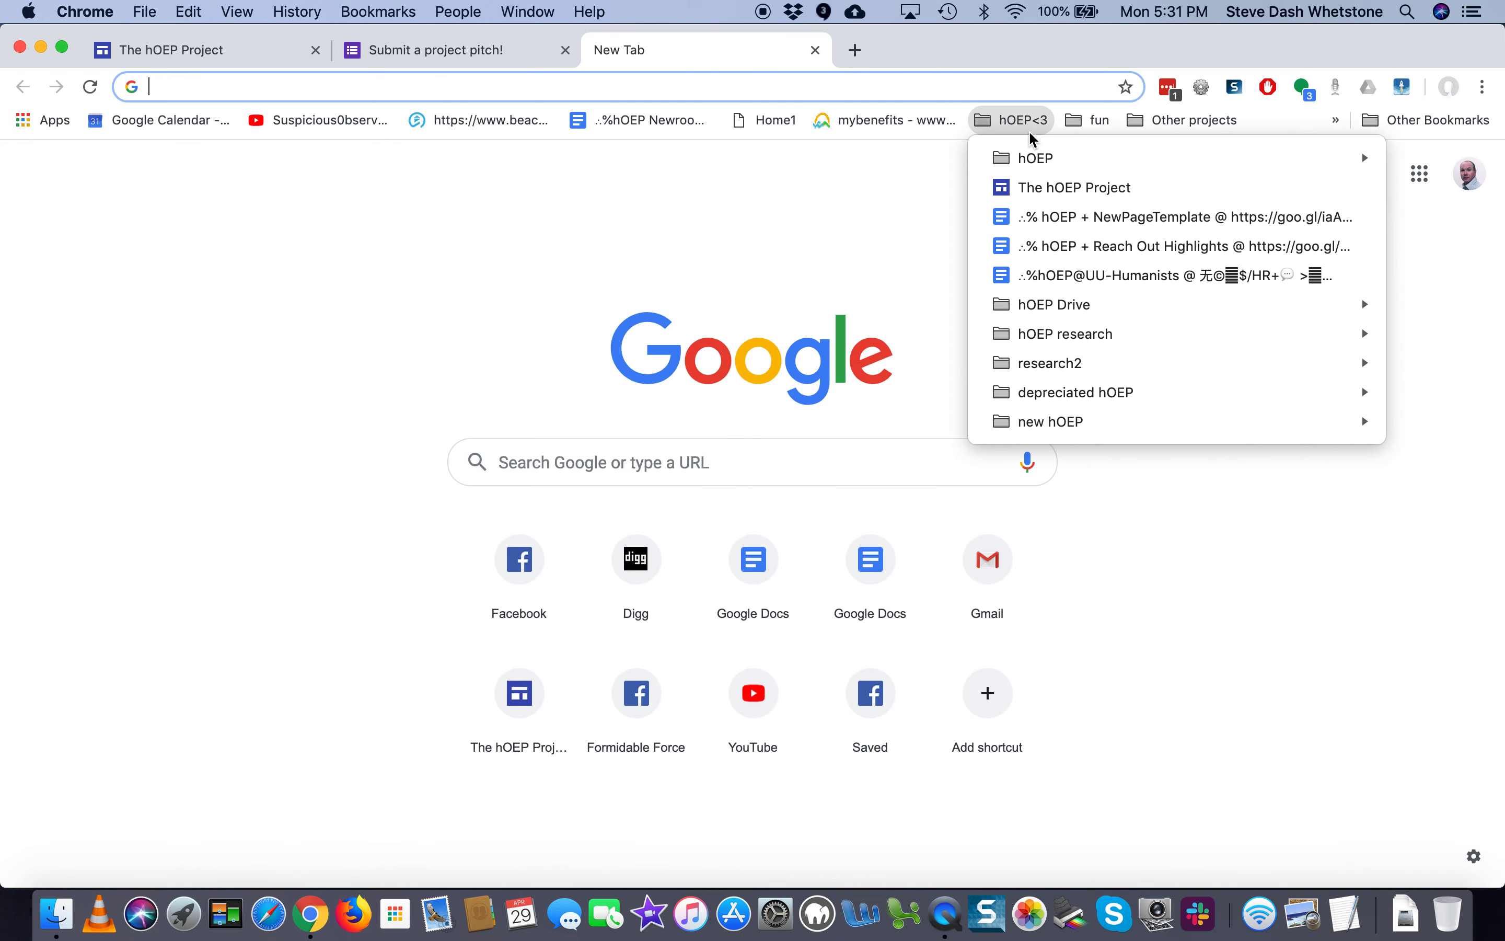
left_click(1031, 246)
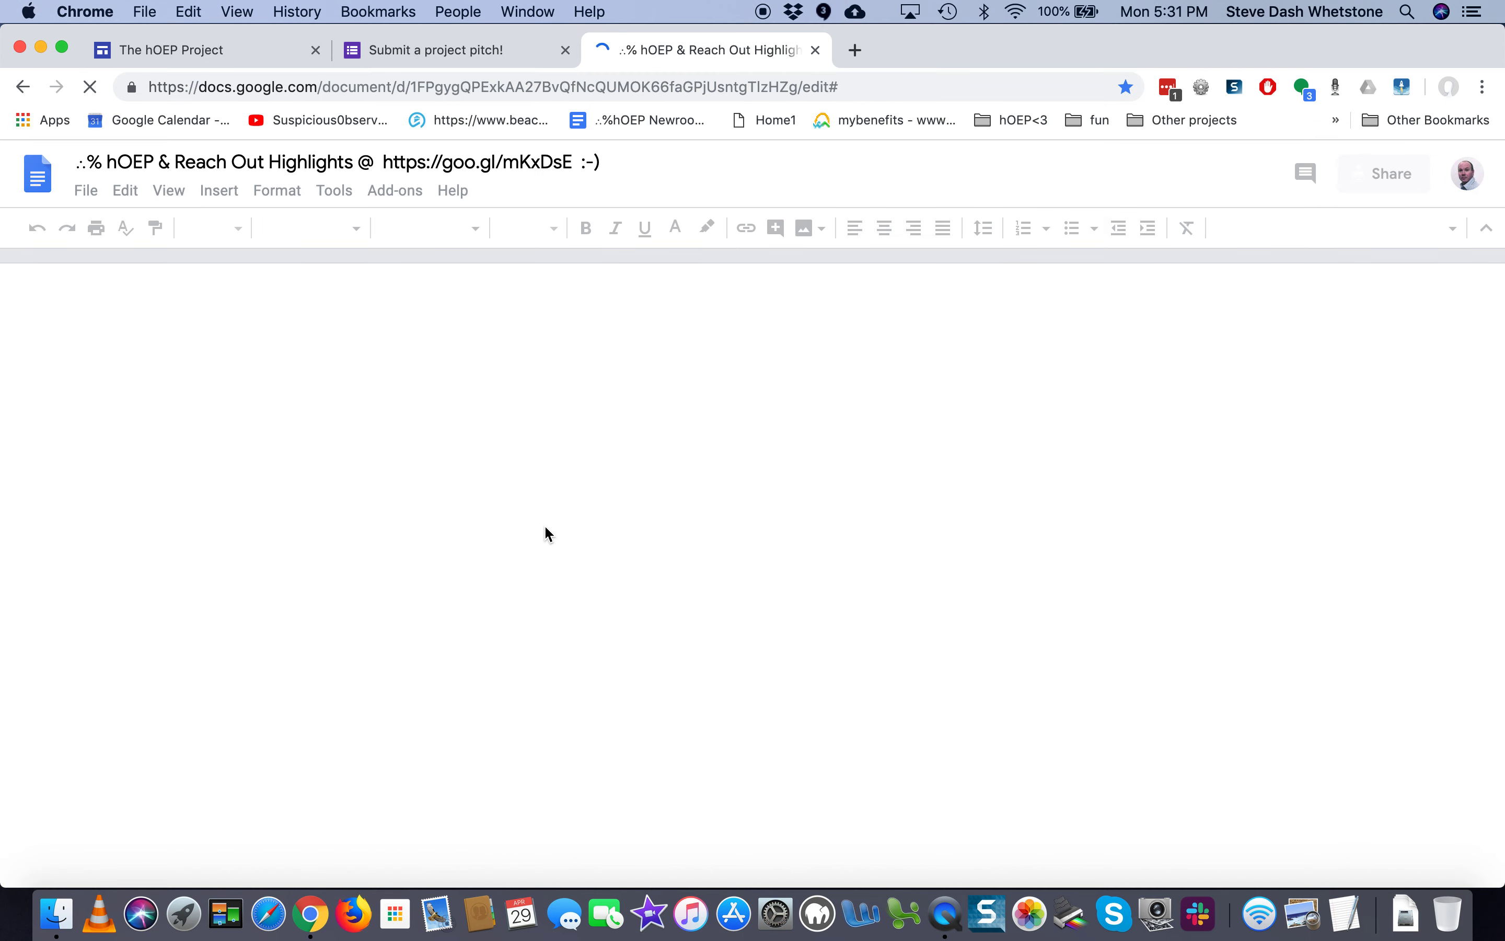
Paste the copied pitch form into the empty text box under a New Entry Example Title on page 4.
scroll(545, 525, "down", 10)
scroll(546, 525, "down", 10)
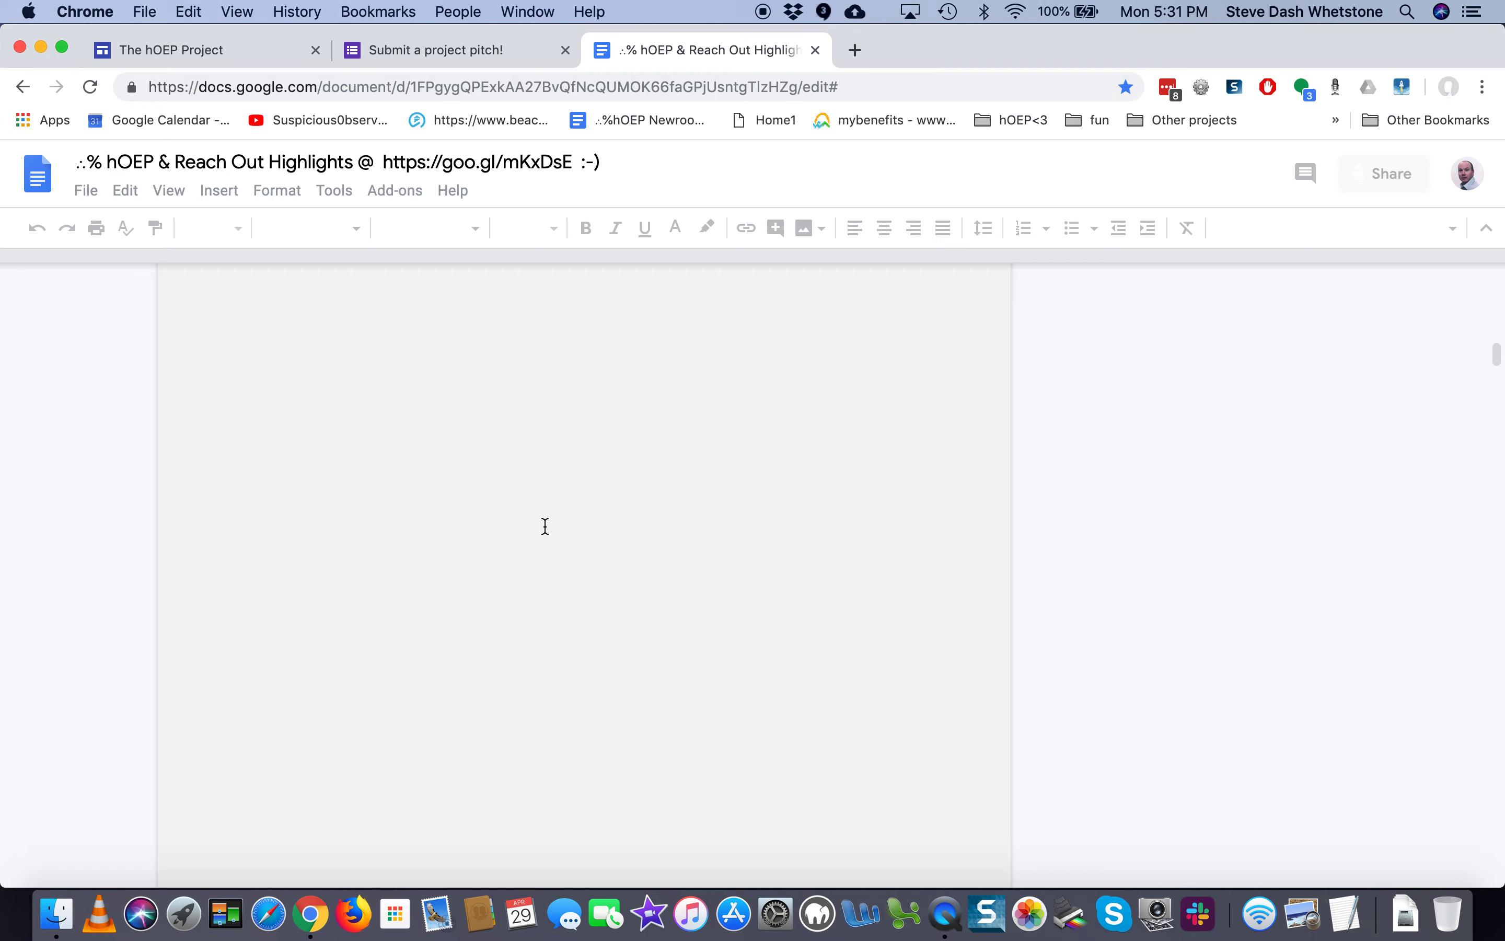
scroll(546, 526, "up", 20)
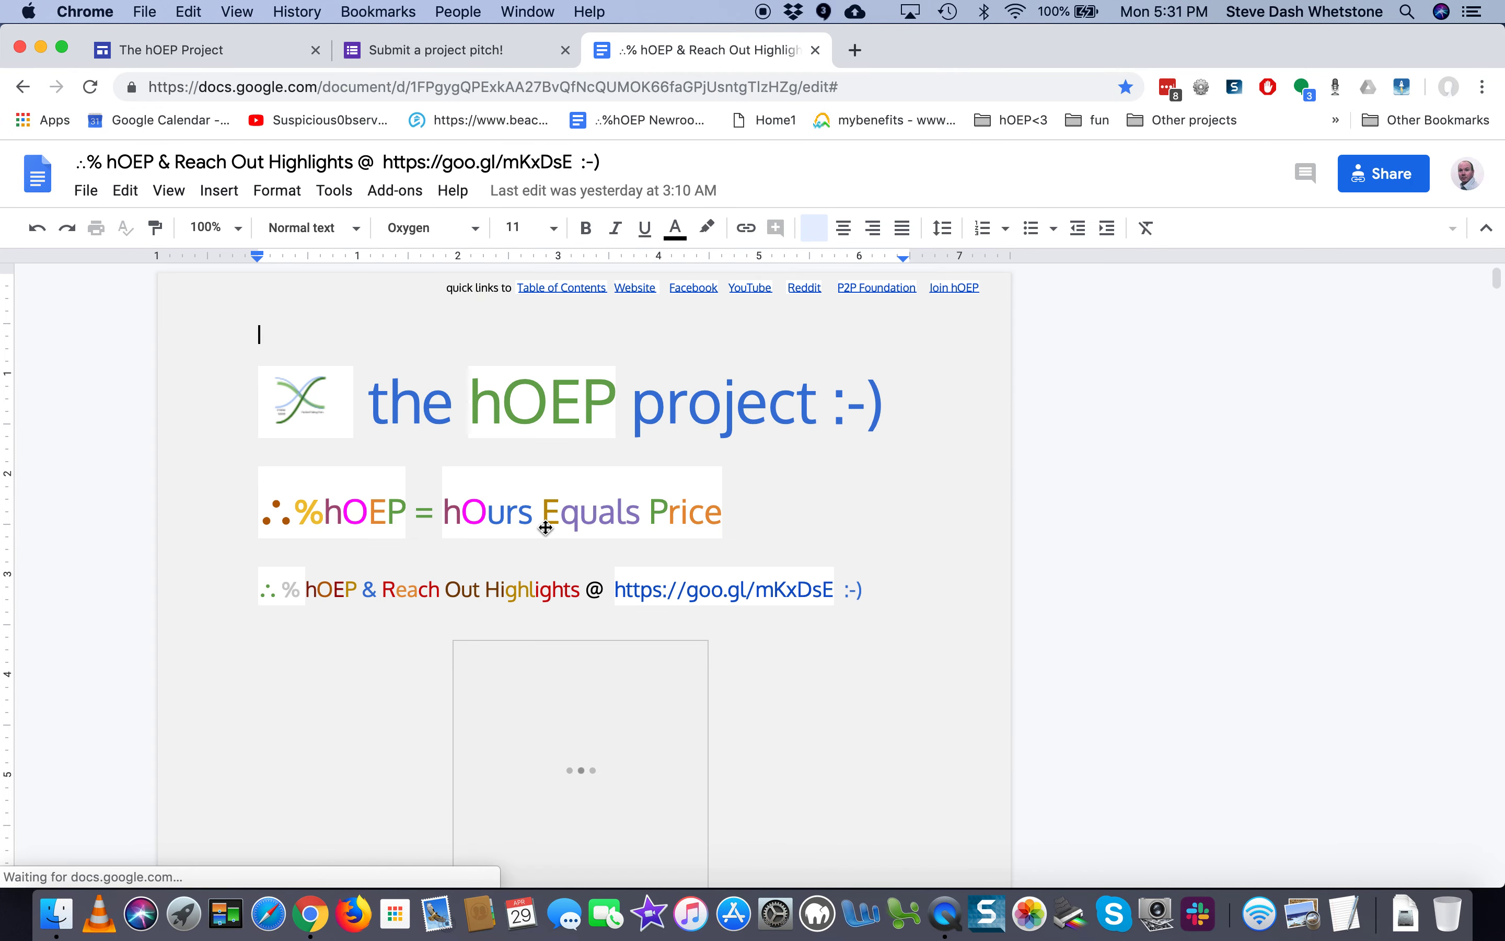
scroll(546, 527, "down", 15)
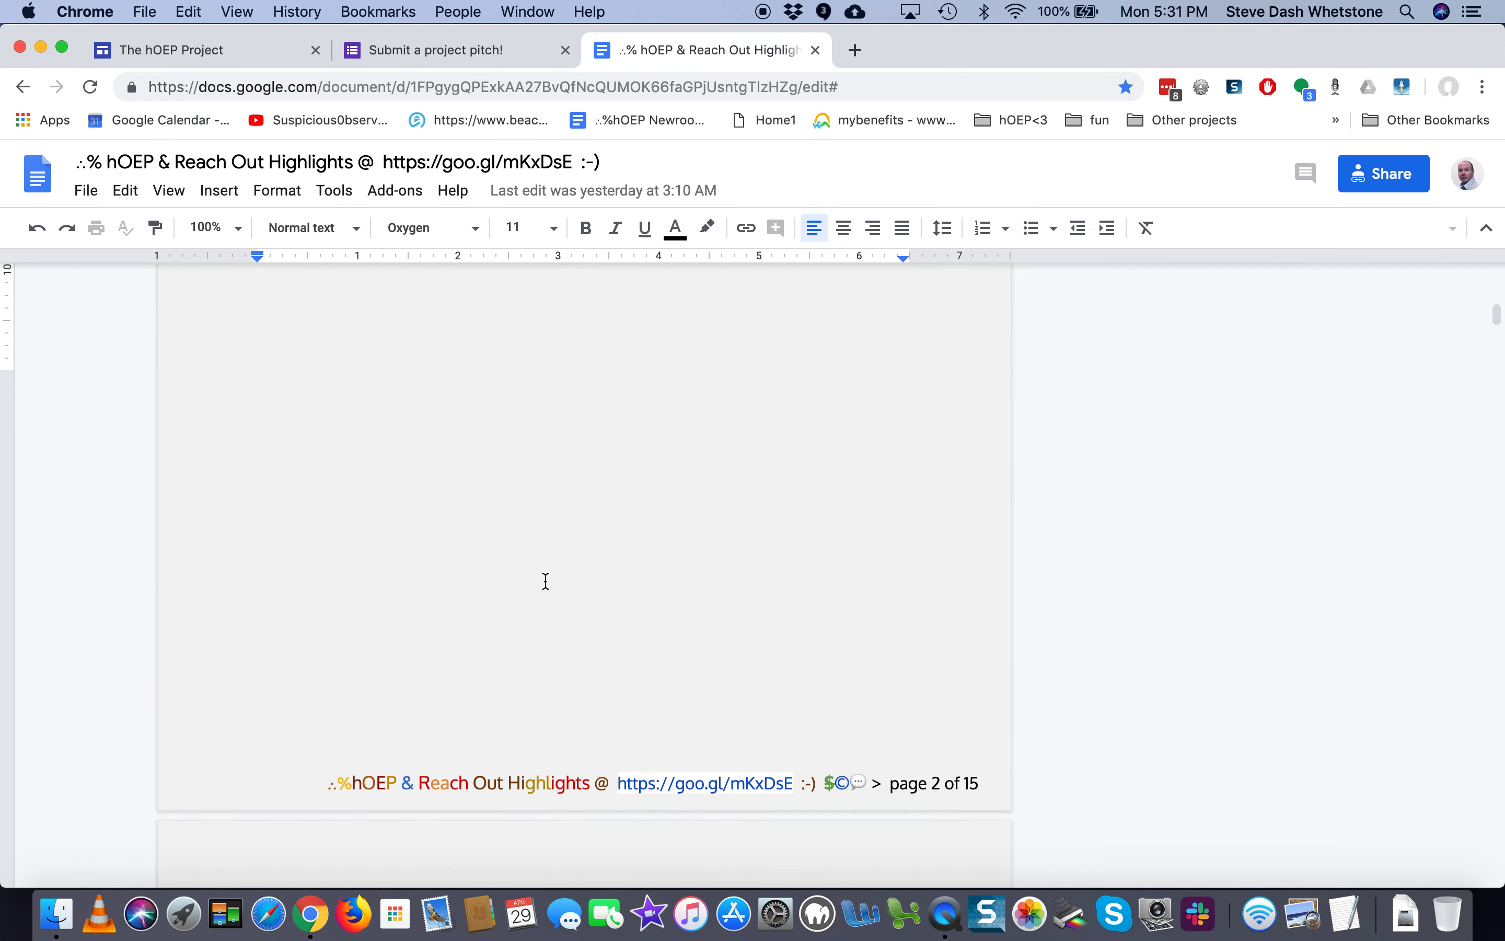
scroll(545, 581, "down", 15)
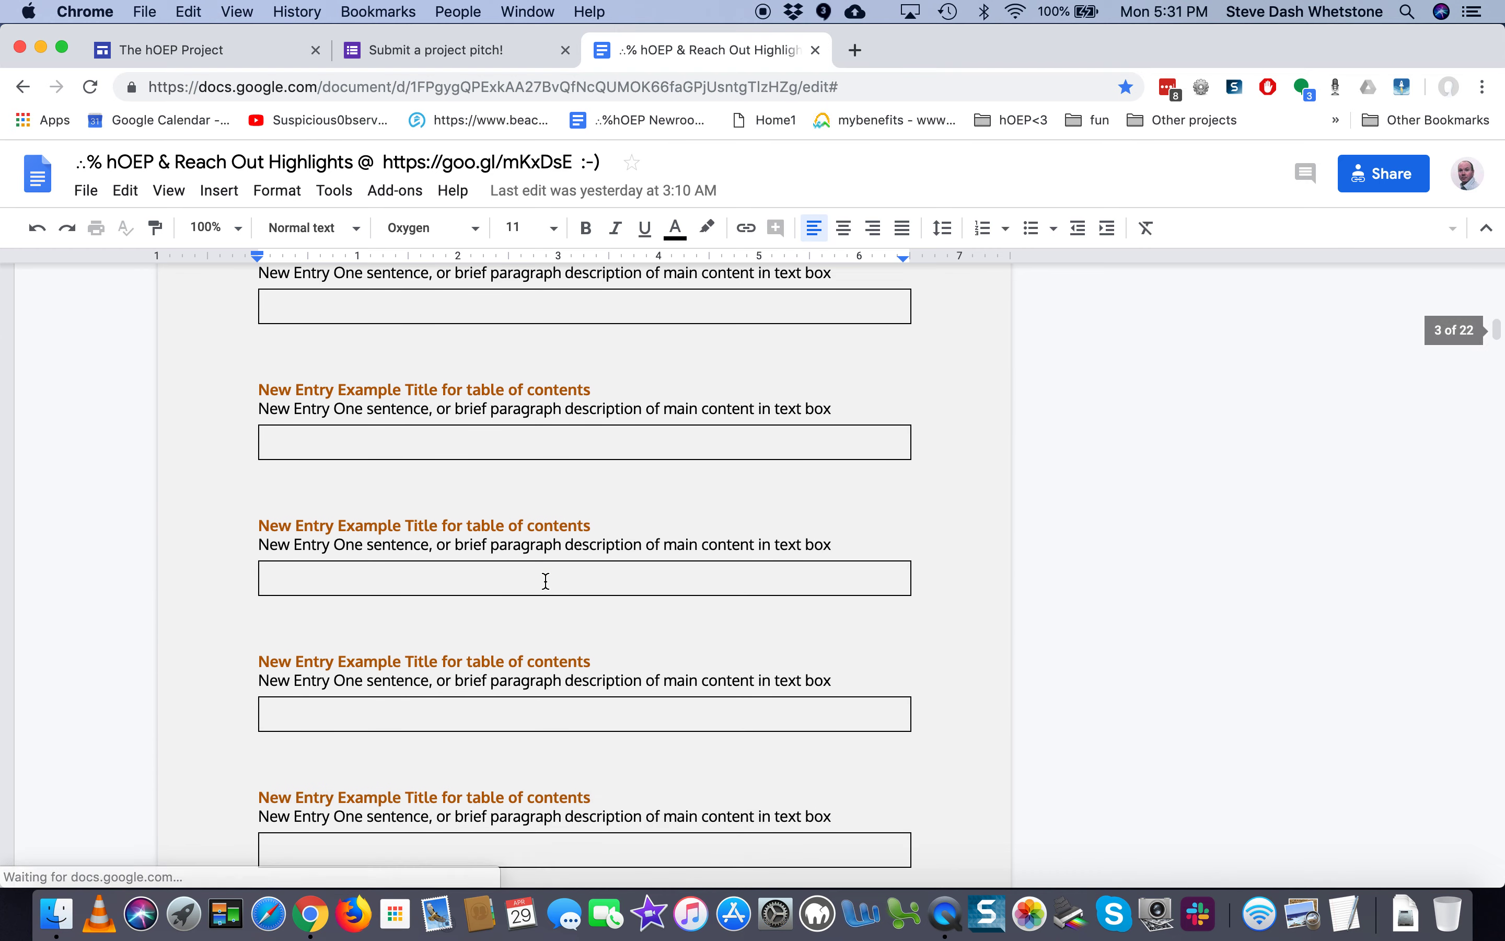
scroll(546, 581, "down", 6)
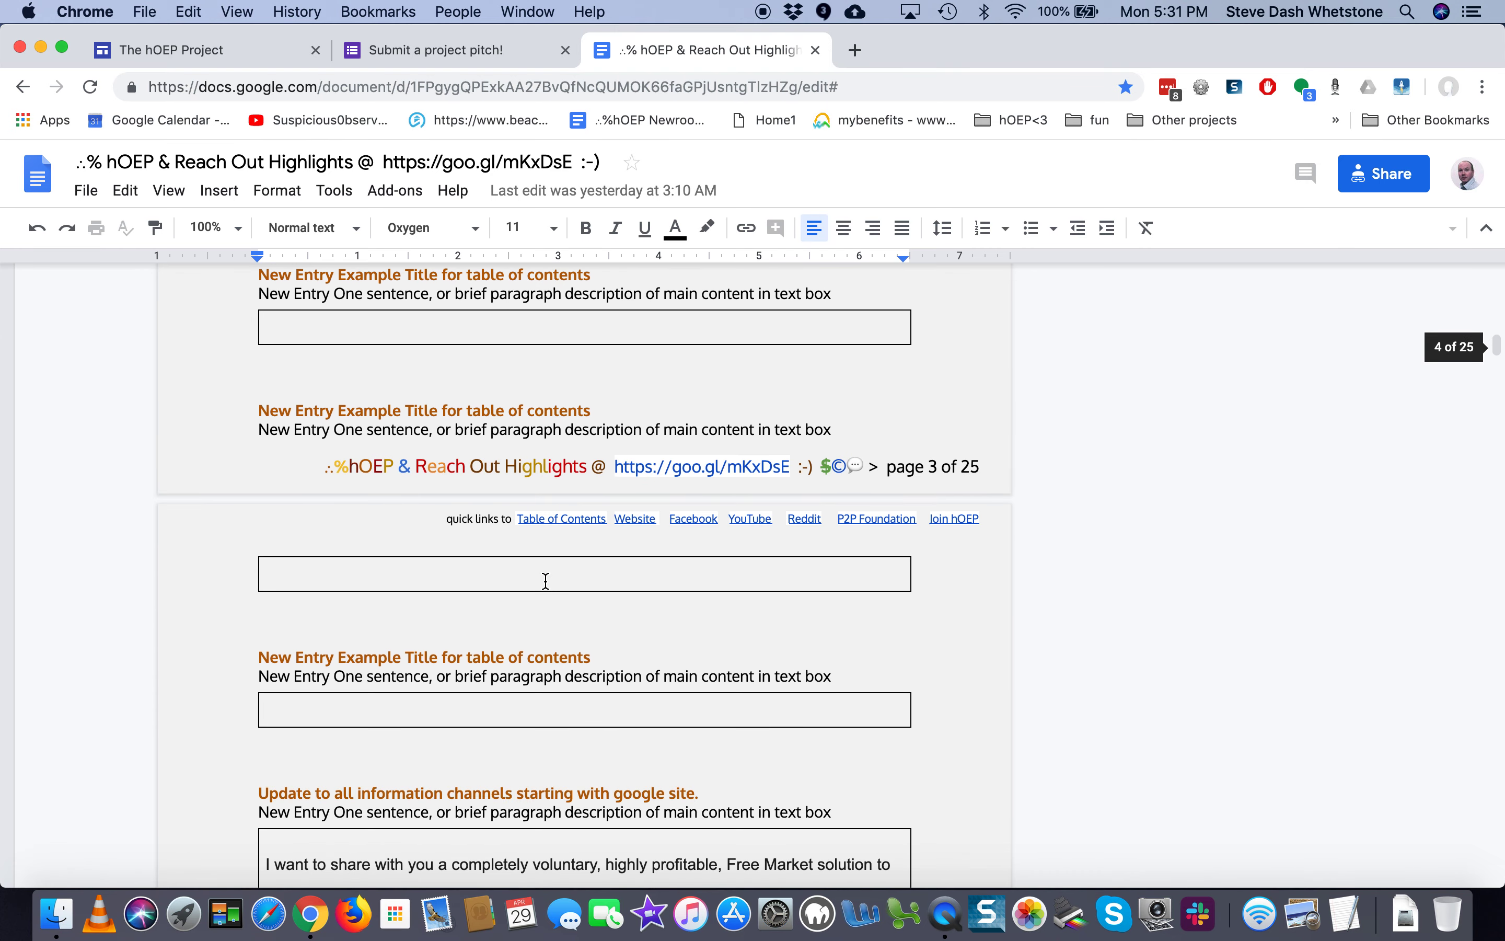
scroll(546, 581, "down", 5)
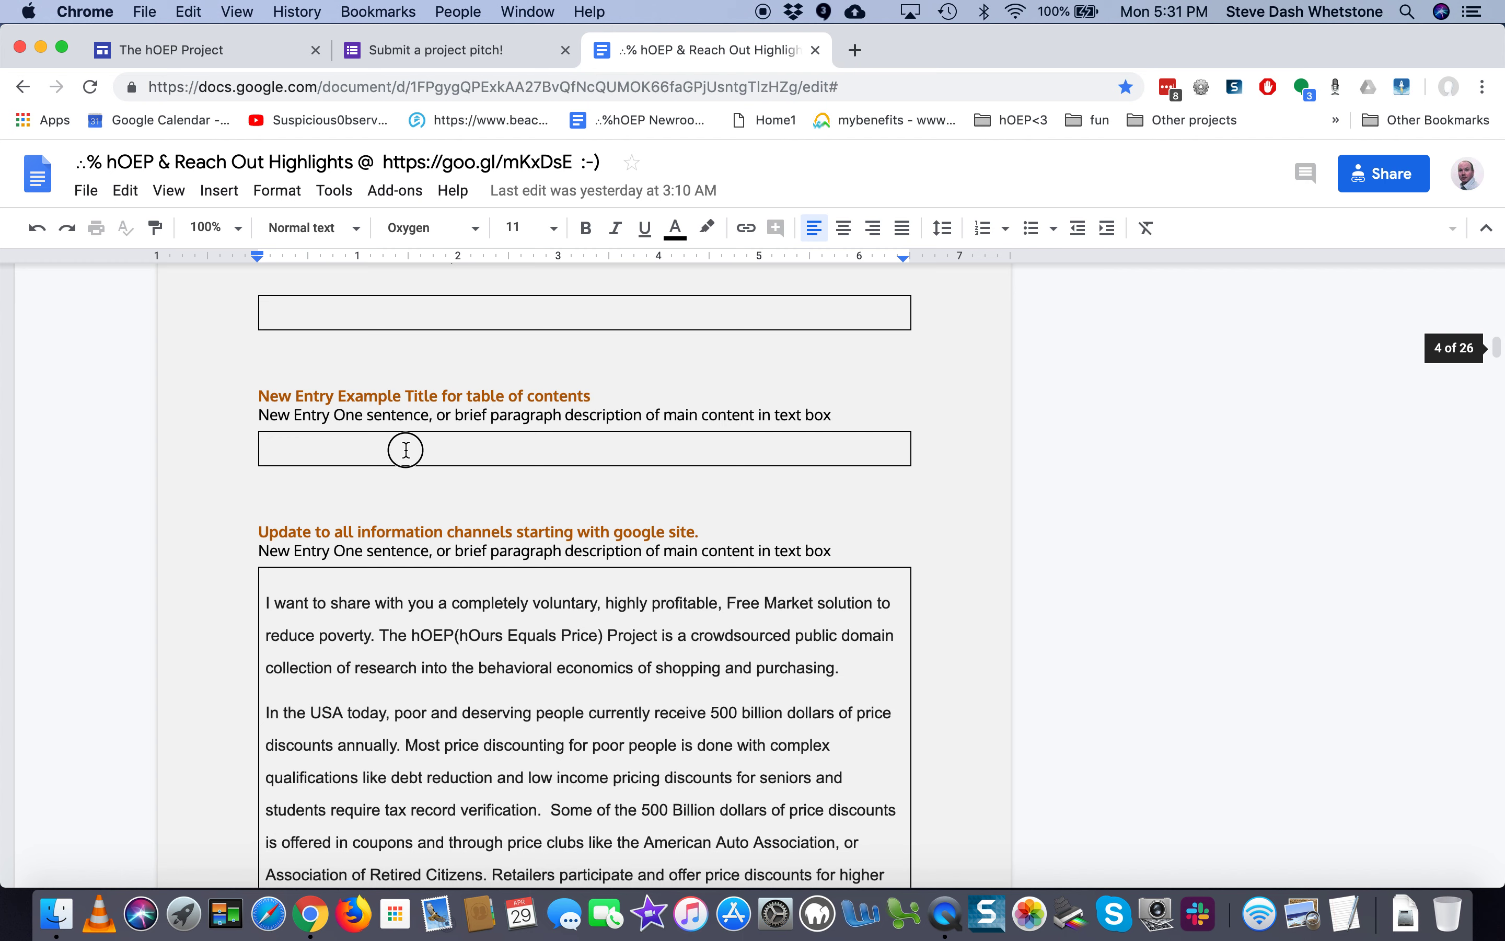
left_click(406, 450)
double_click(406, 449)
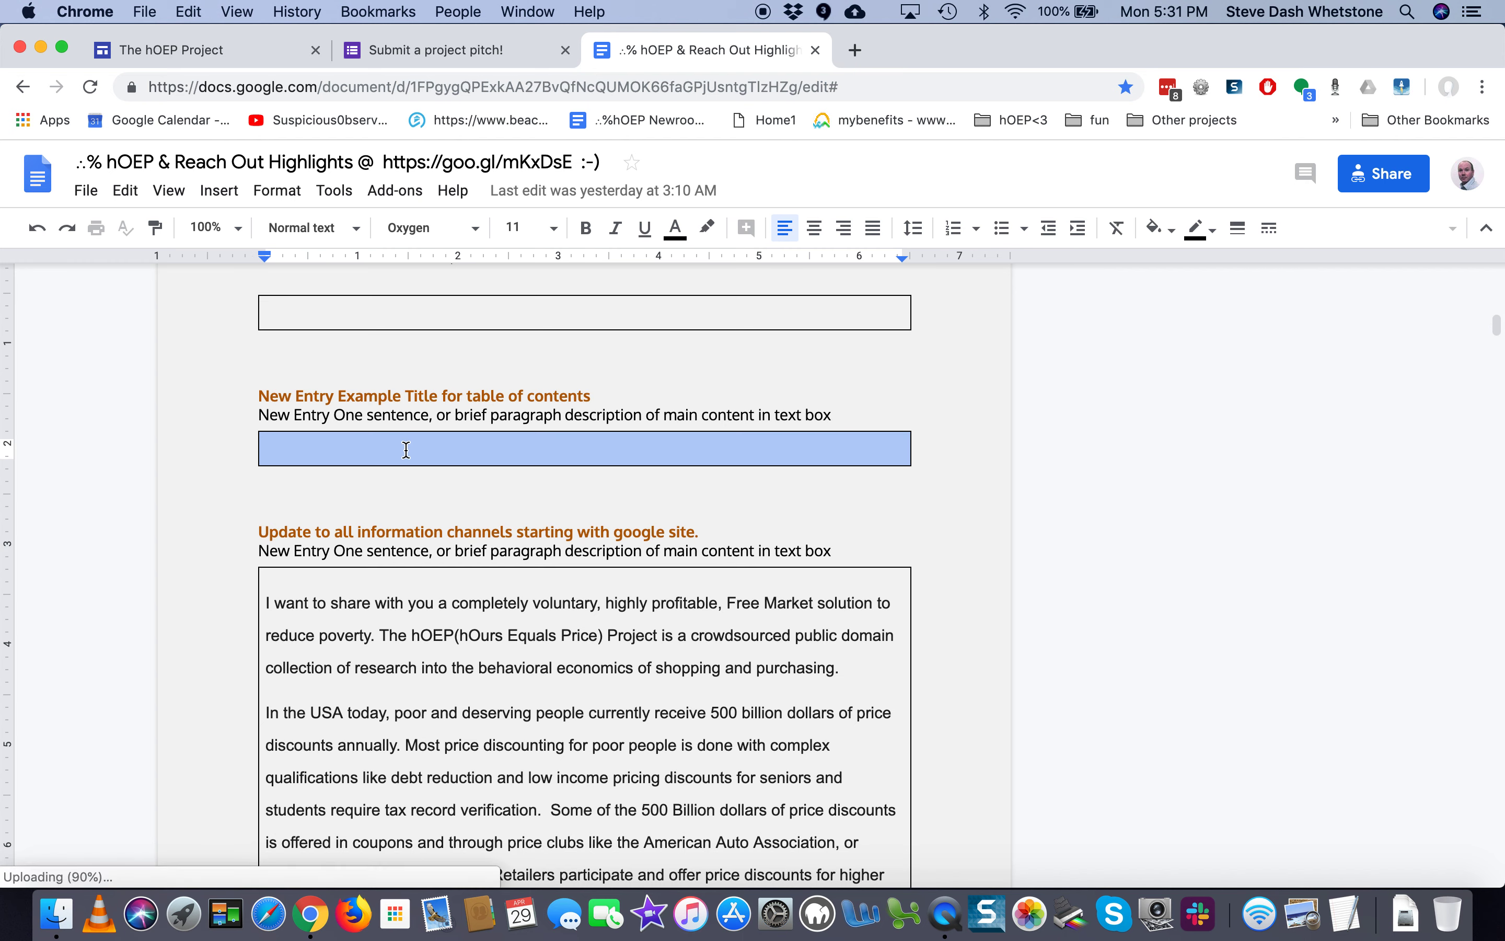
left_click(399, 457)
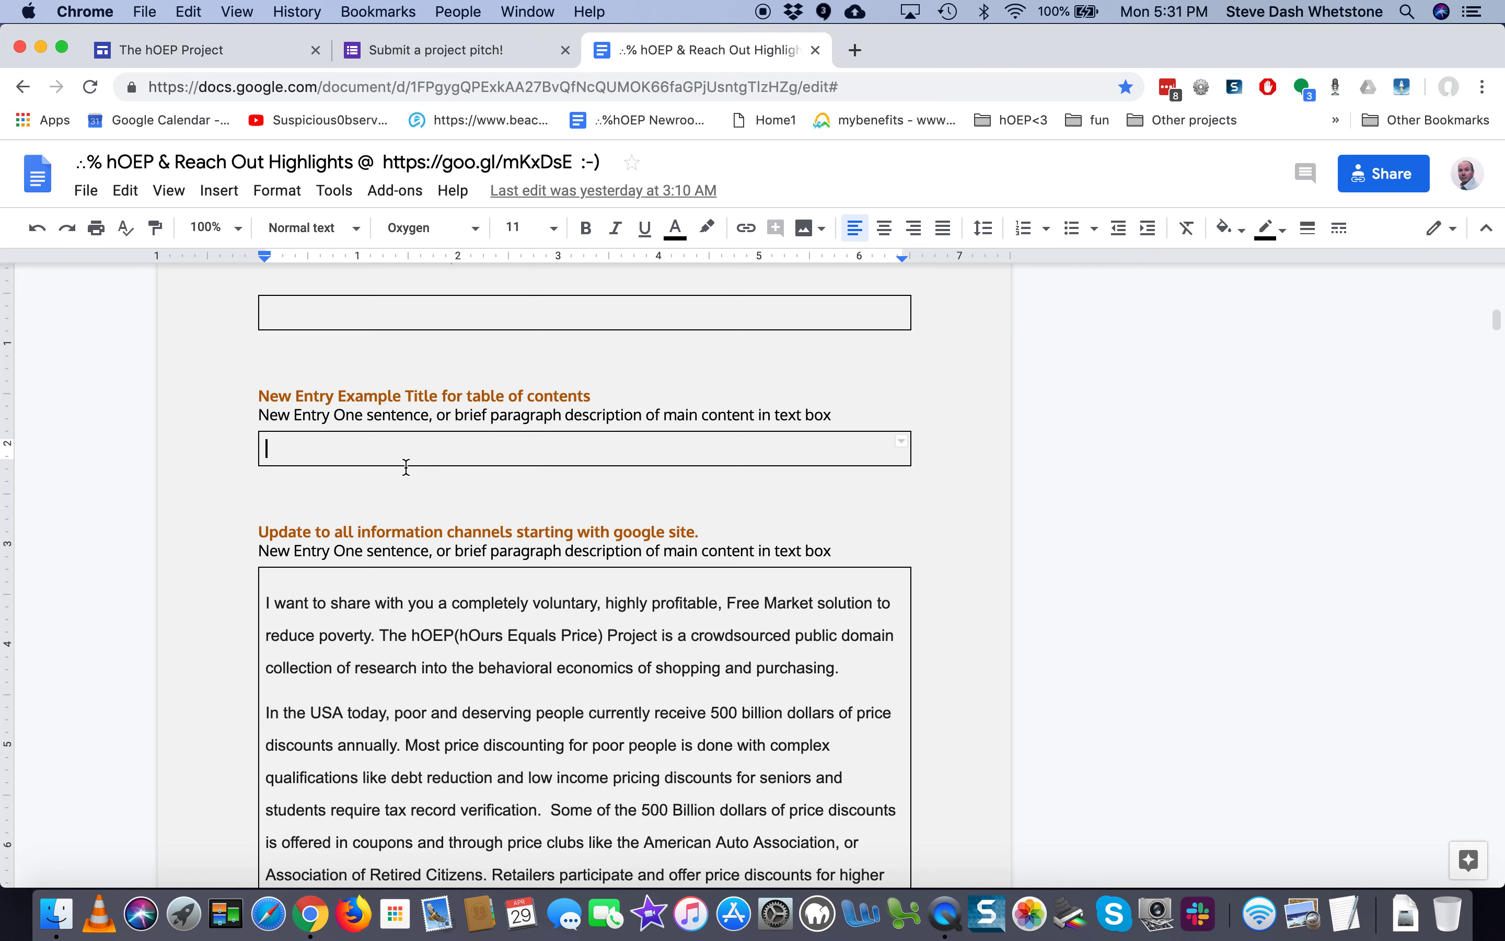
key("super+v")
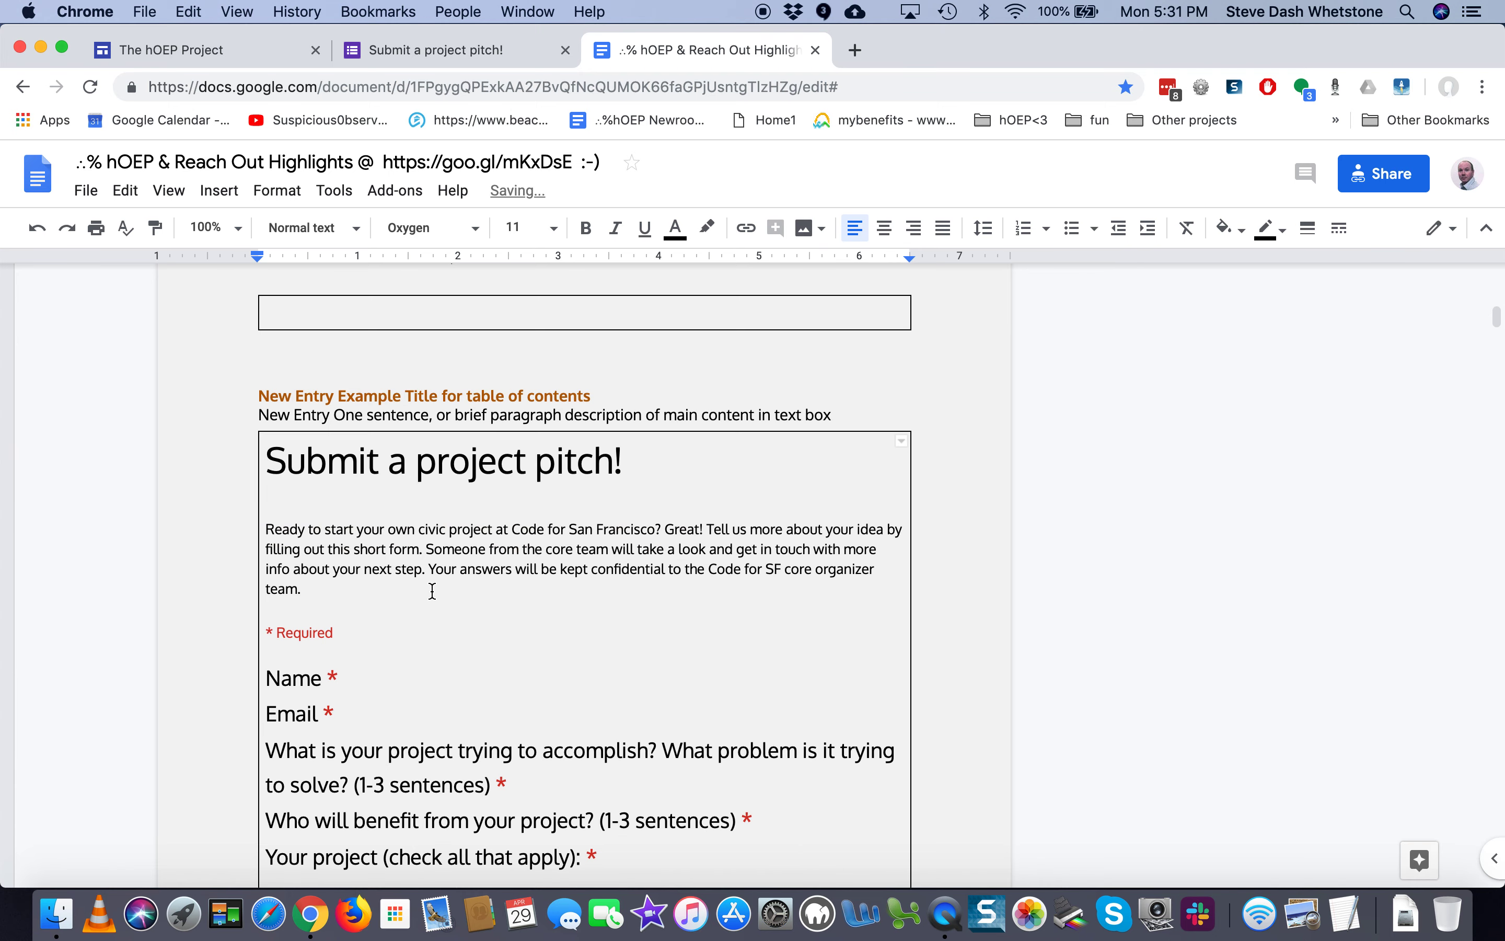
Submit the filled-in project pitch and select the confirmation page's URL.
left_click(447, 49)
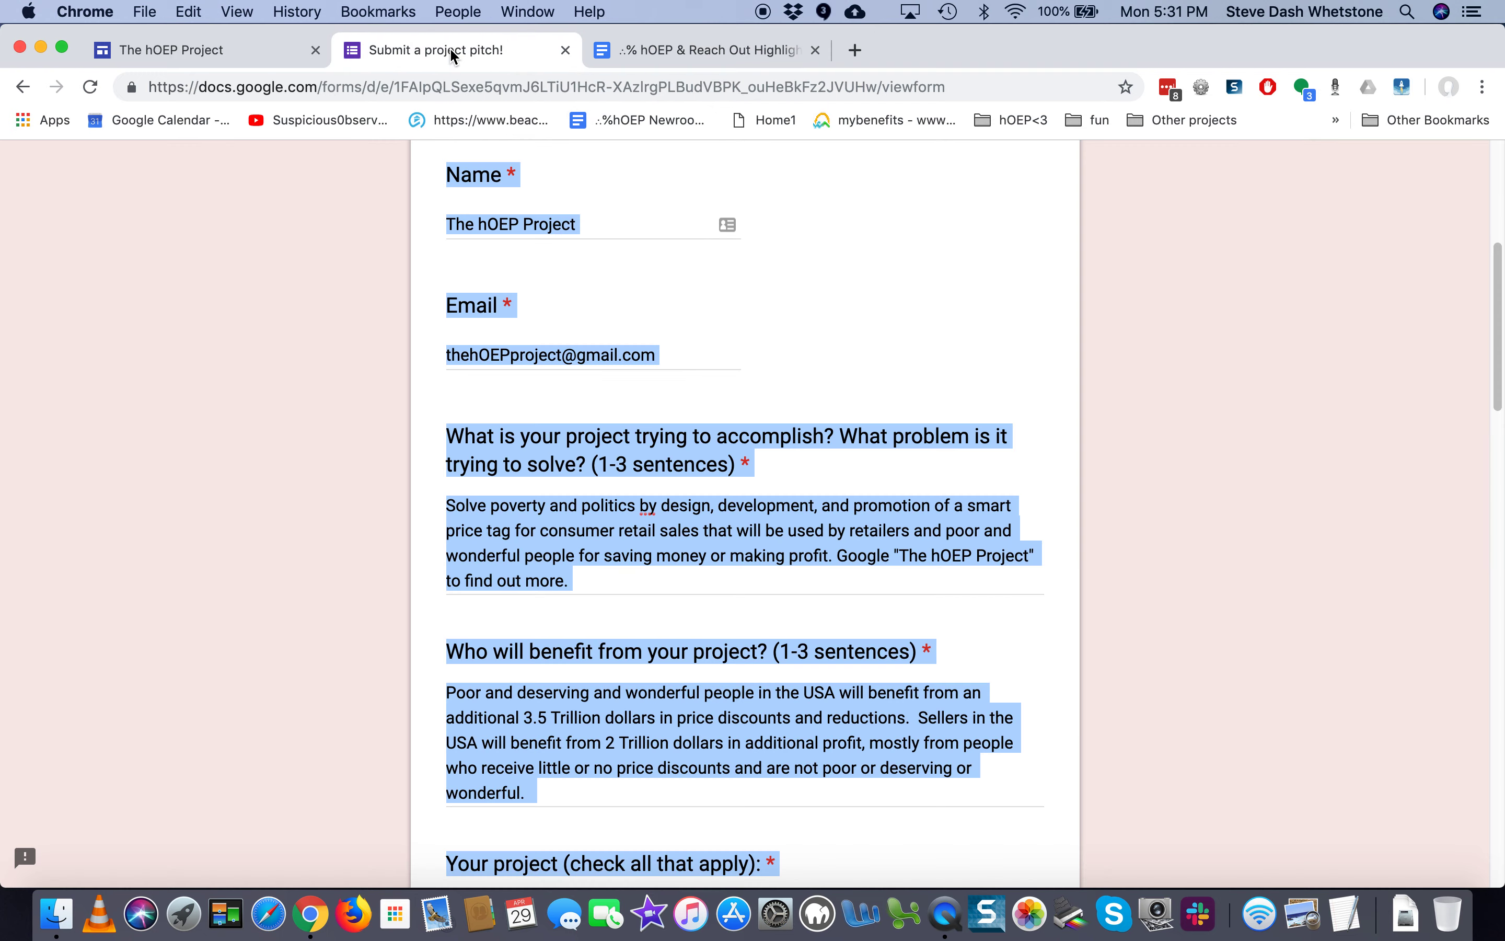
scroll(630, 470, "down", 15)
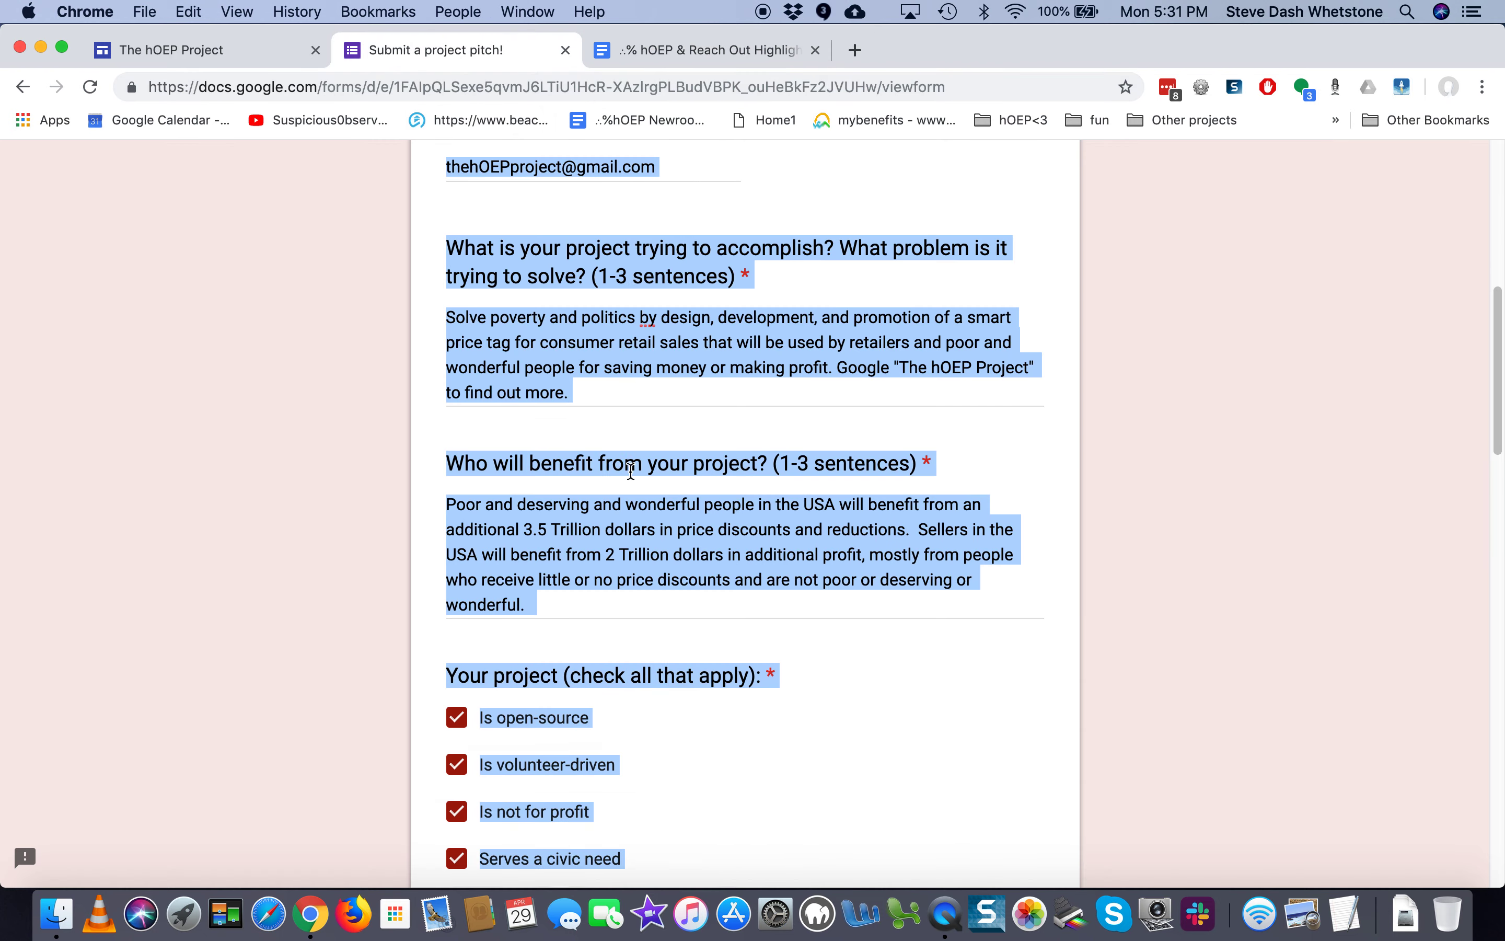
scroll(629, 473, "down", 10)
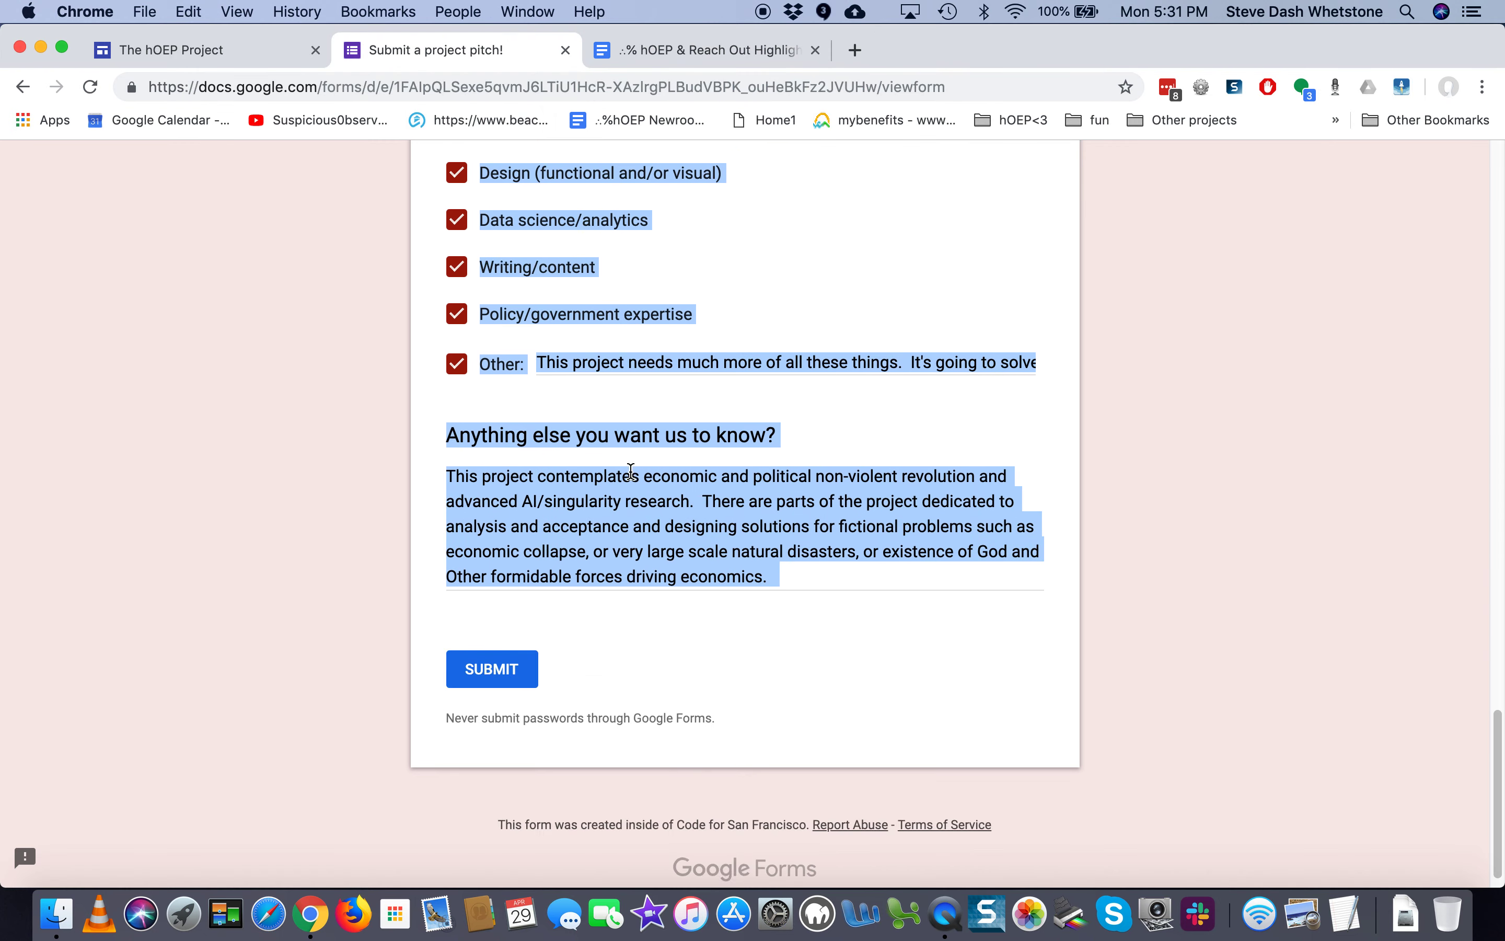
left_click(488, 647)
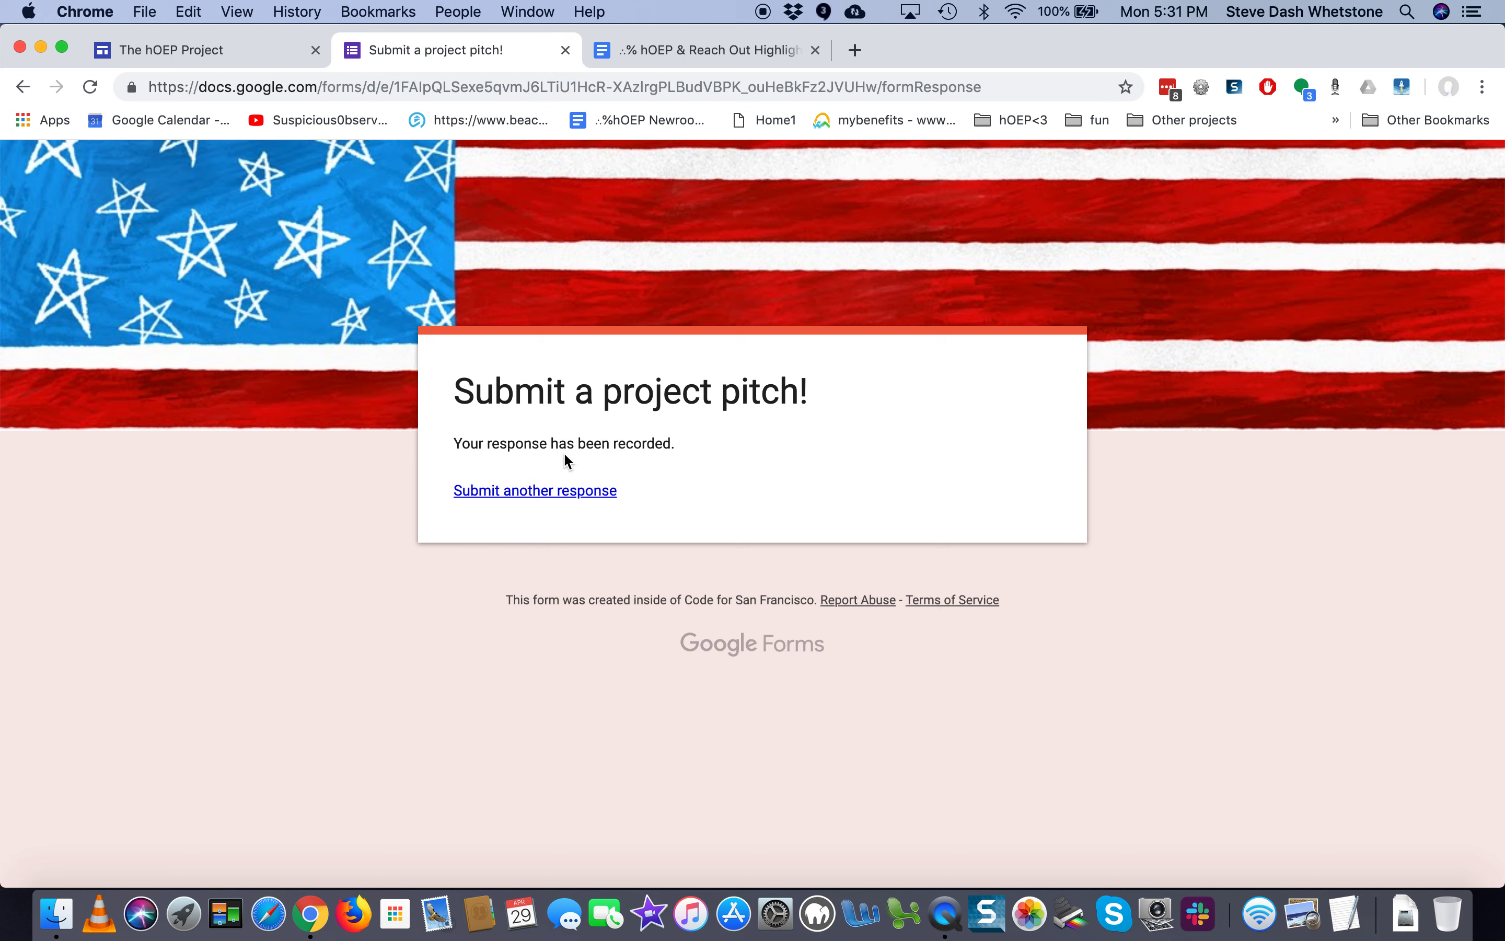
left_click(994, 85)
key("super+c")
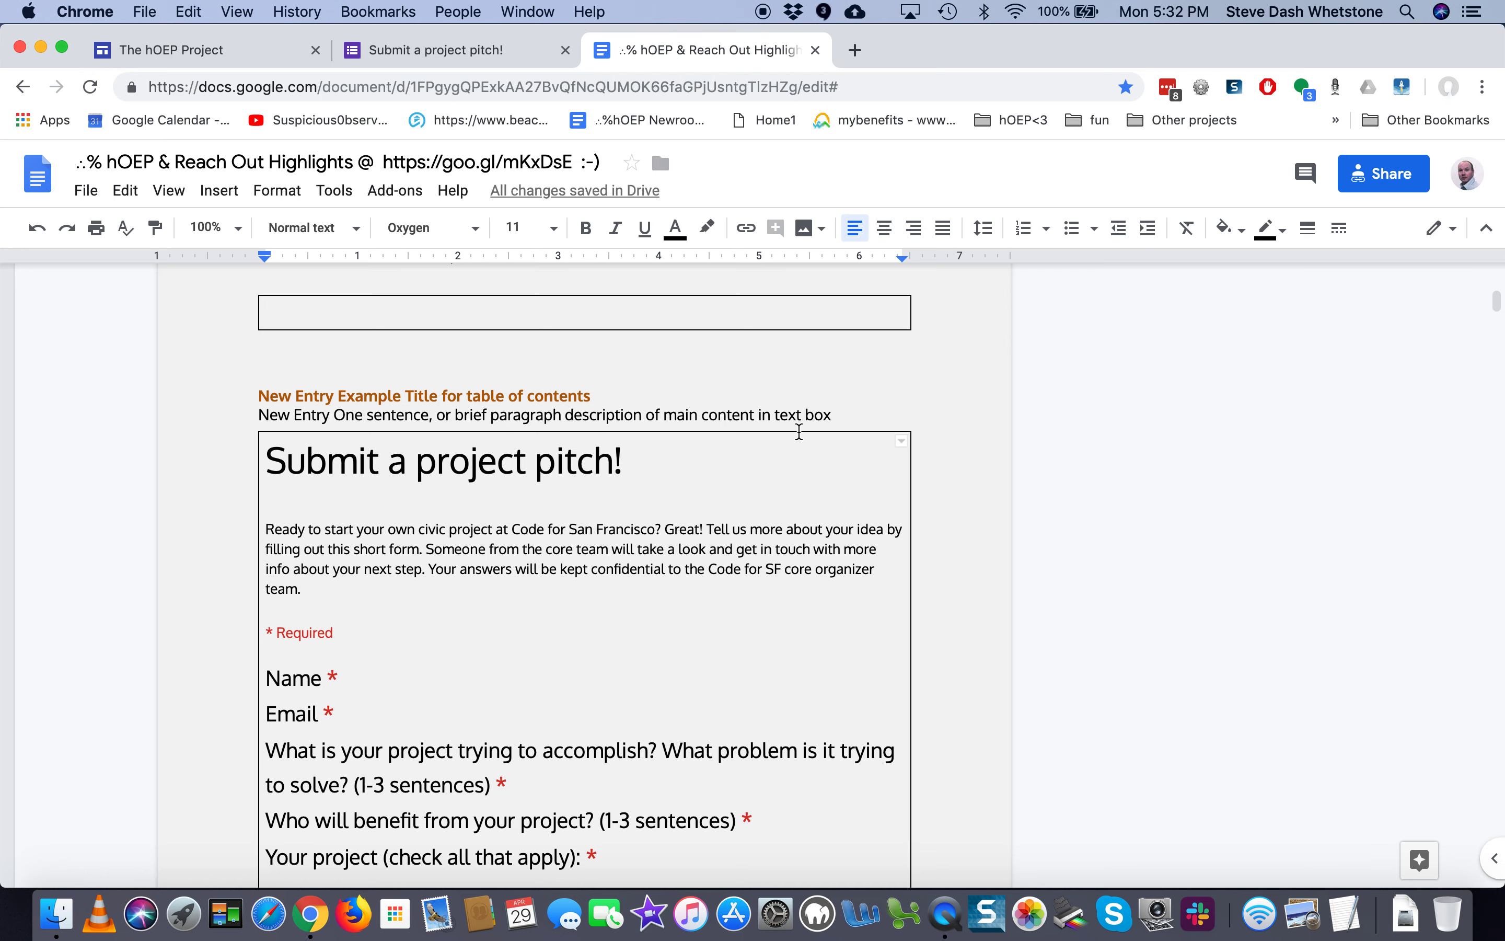
Replace the entry's description line with the formResponse link and start a new line.
left_click_drag(837, 418, 263, 412)
key("super+v")
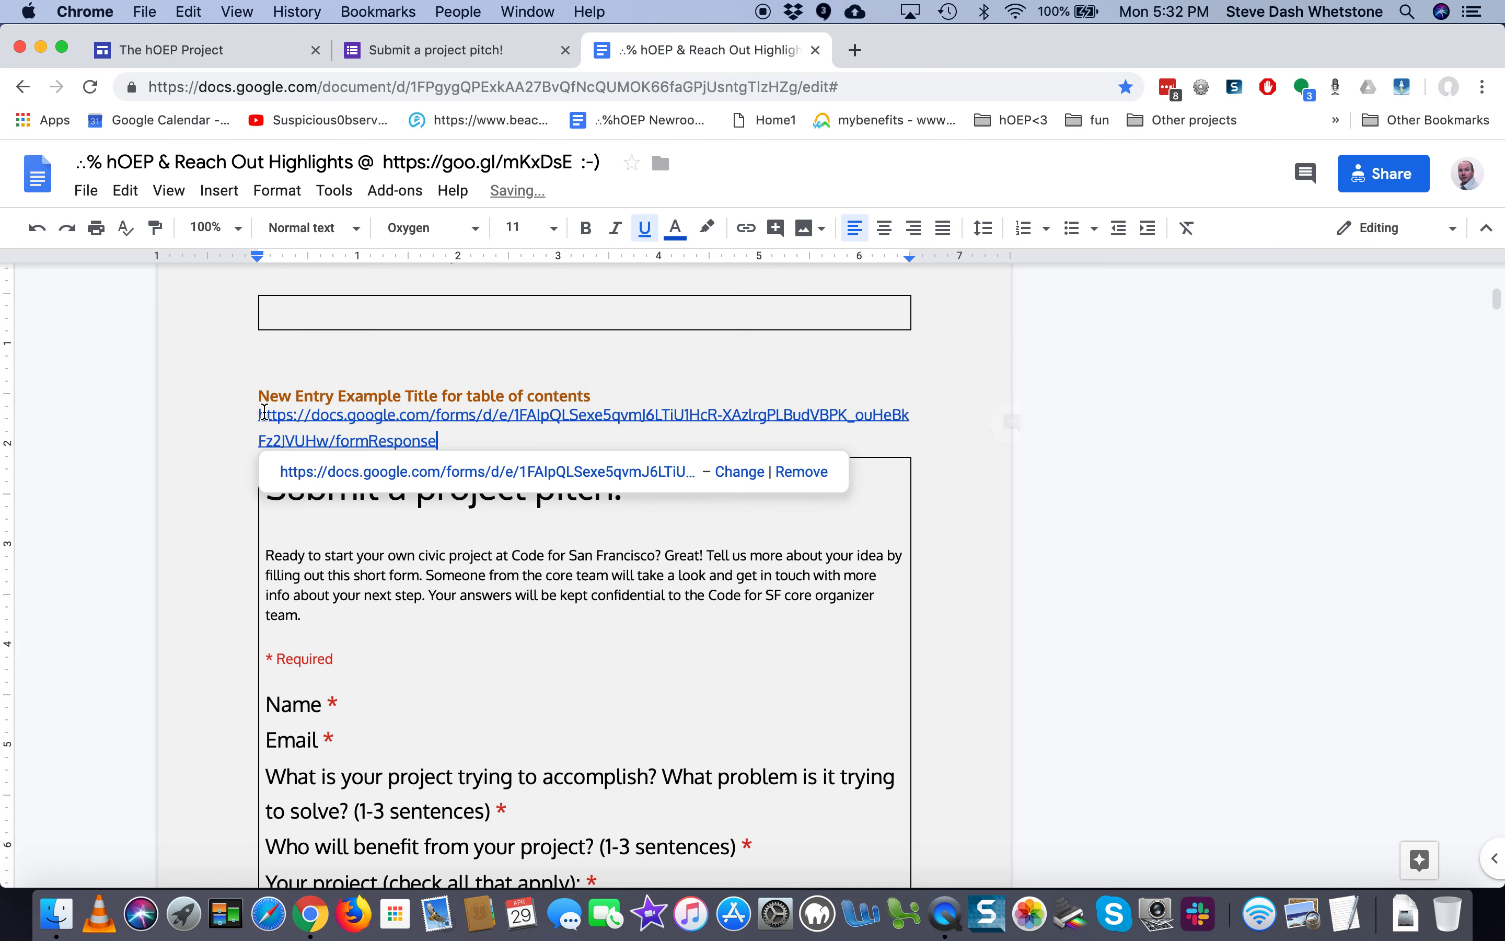
key("Return")
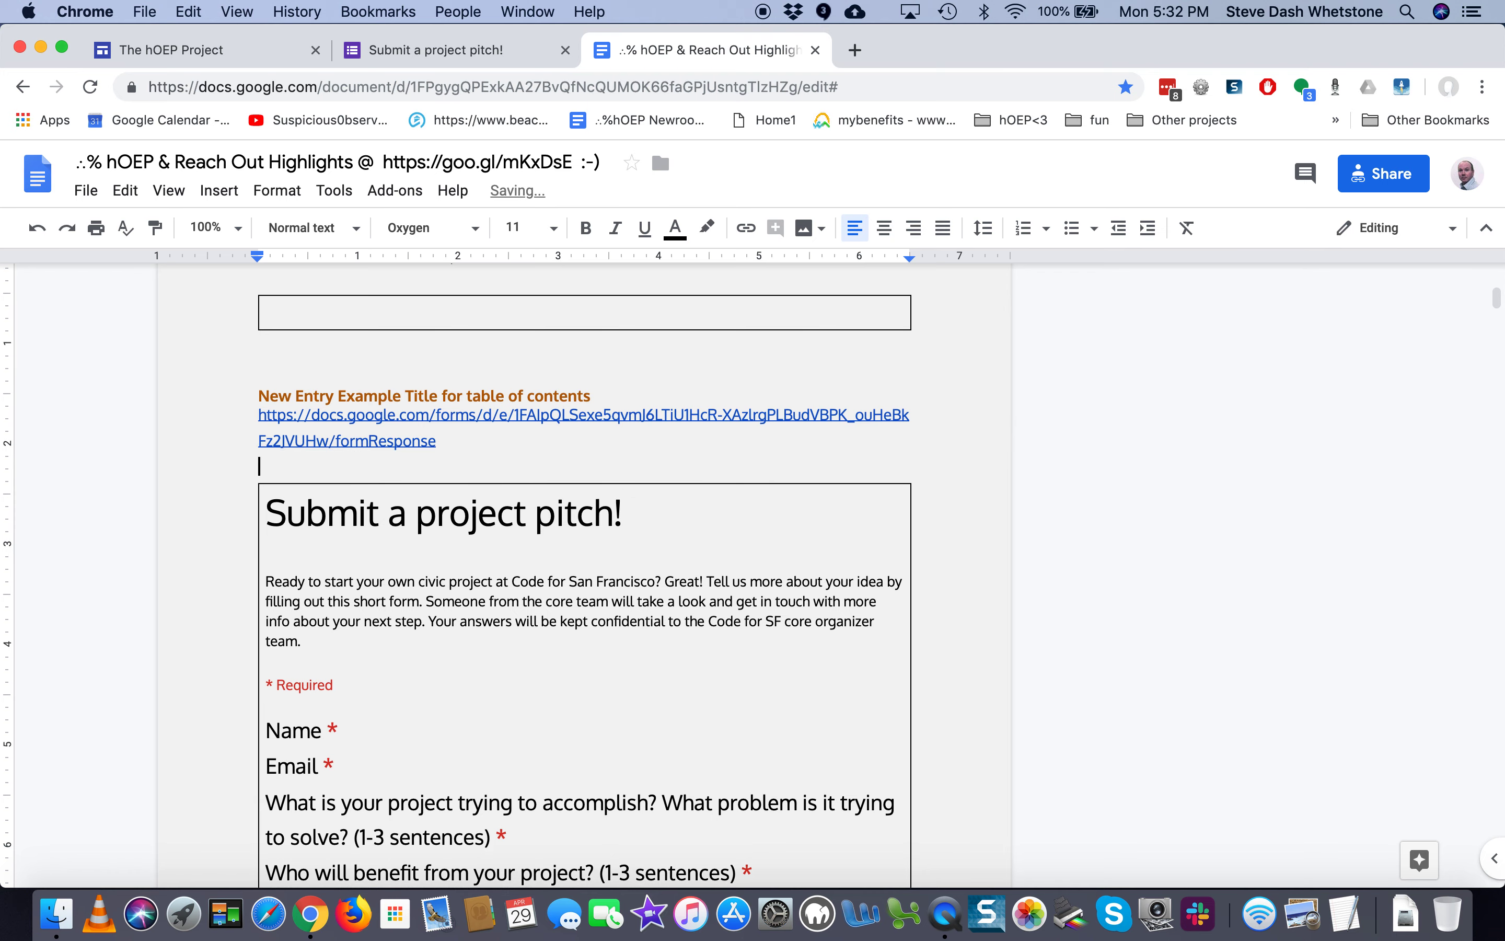
Add the form's viewform link, taken from 'Submit another response', on the new line.
left_click(465, 52)
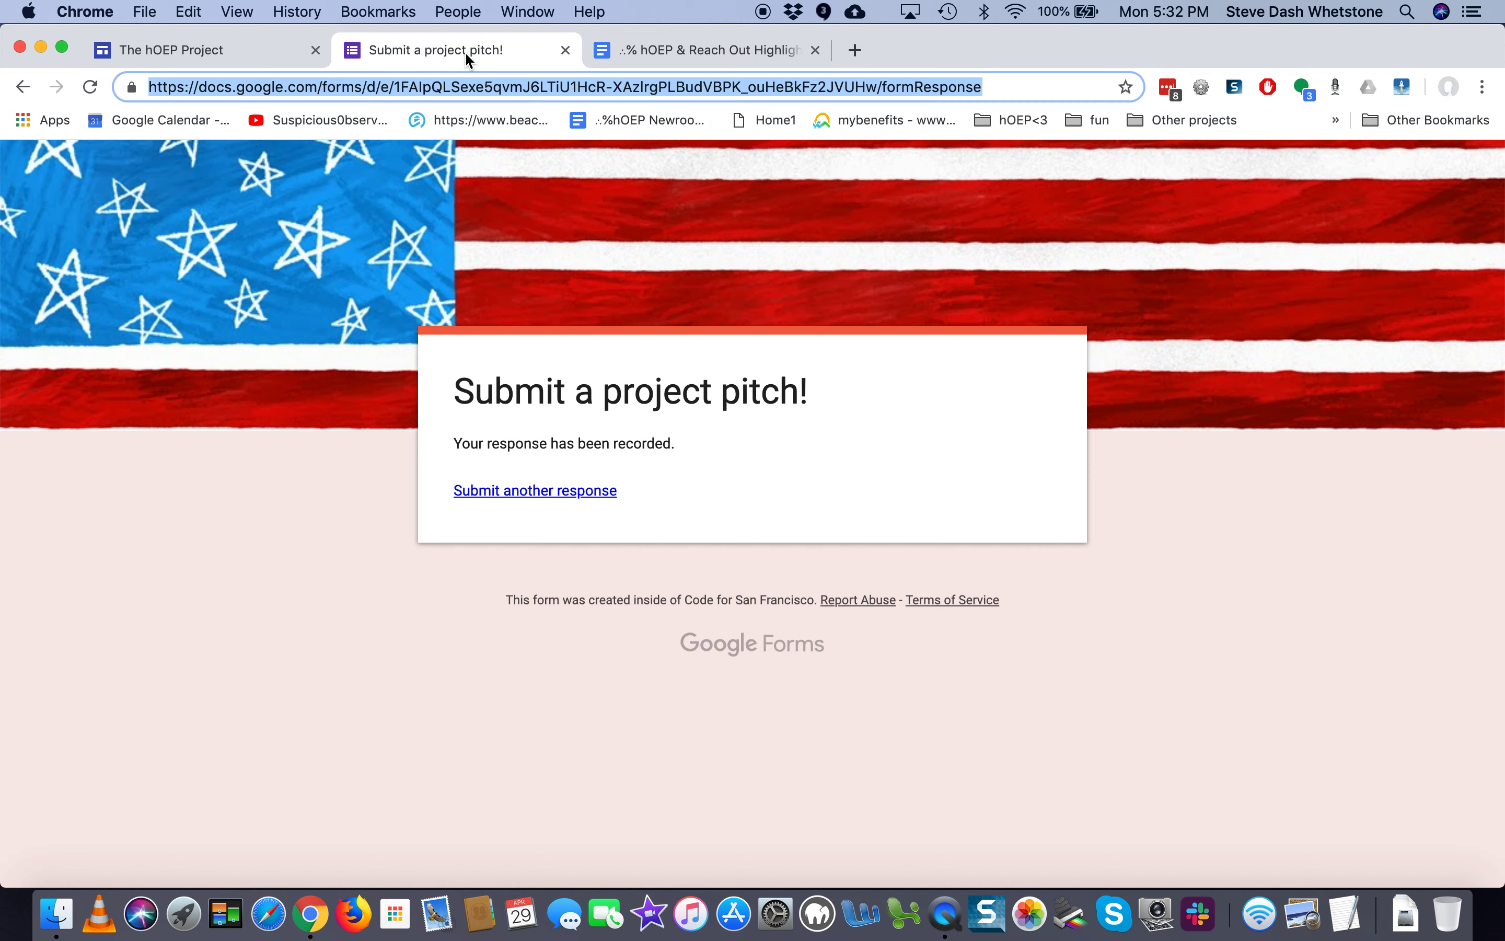
left_click(524, 493)
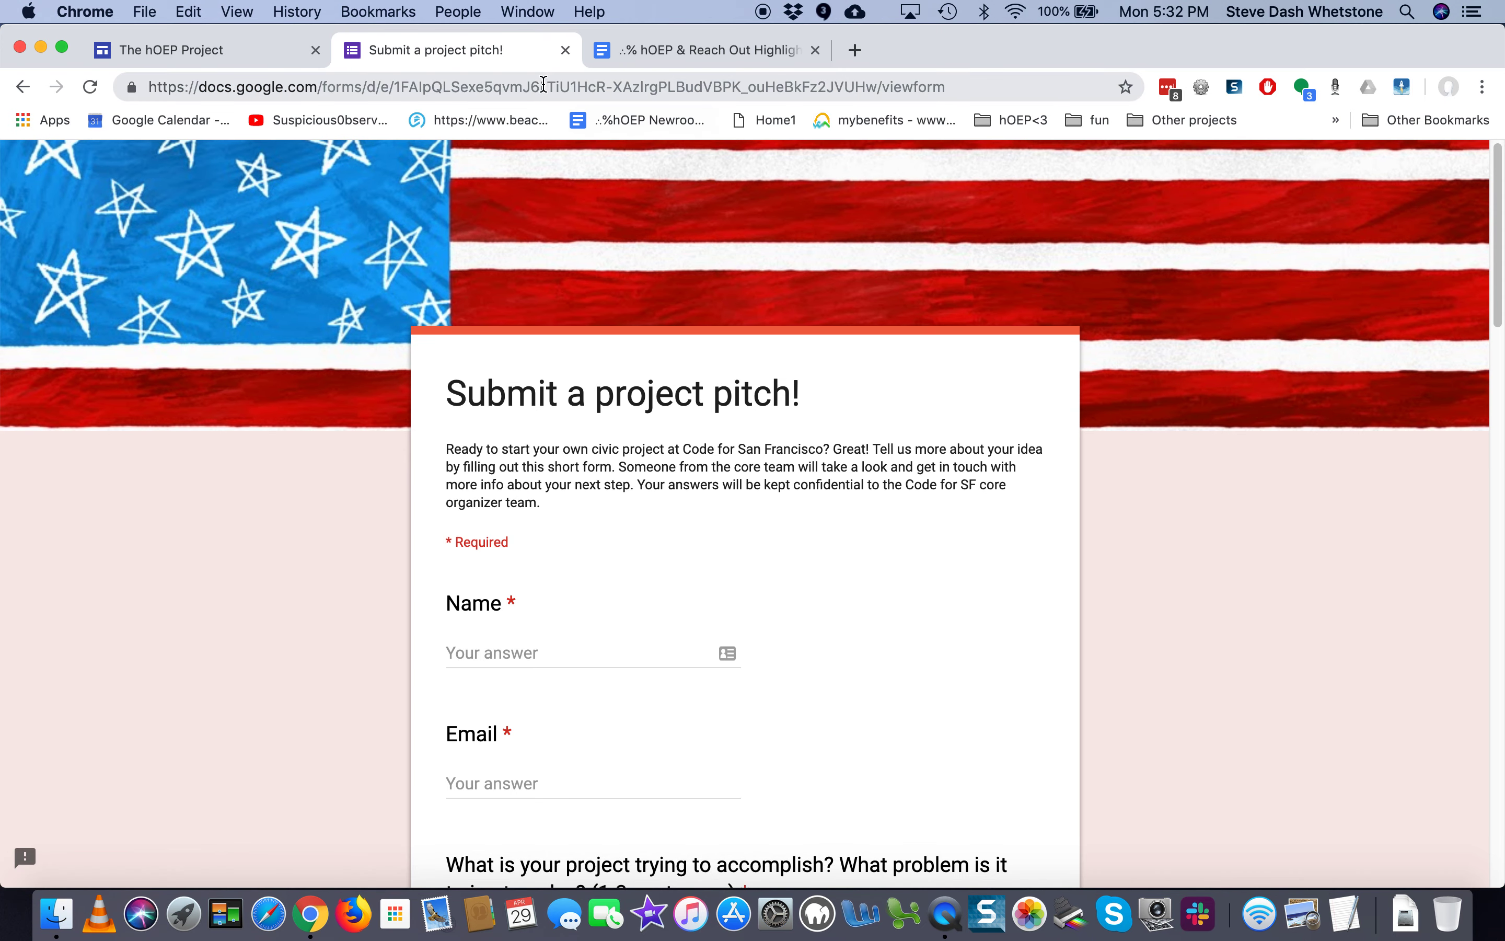
left_click(540, 83)
key("super+c")
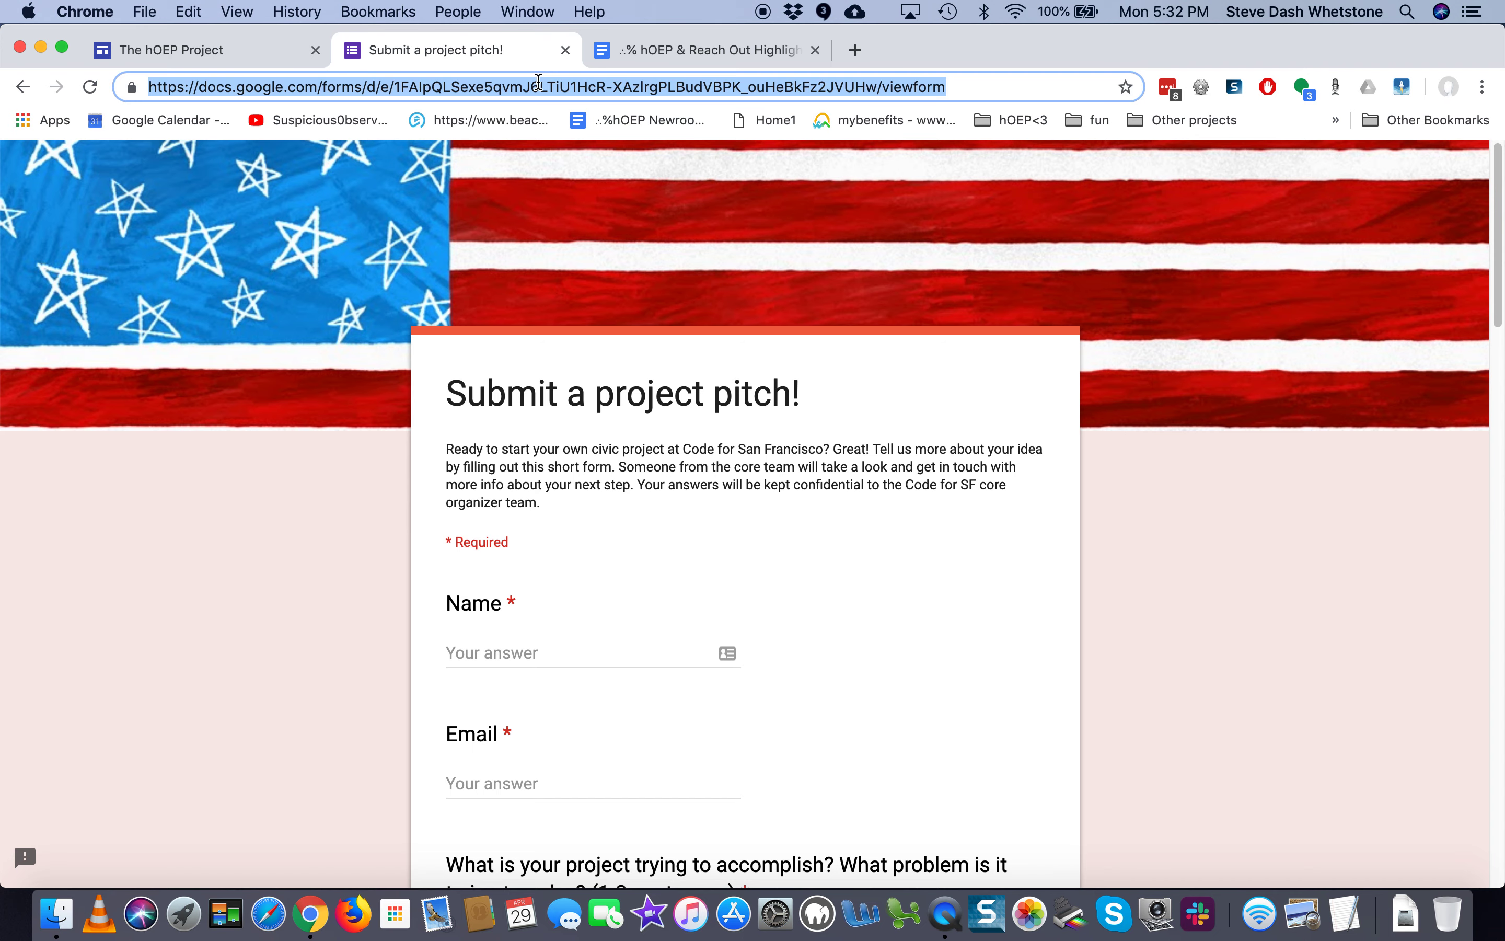
left_click(251, 59)
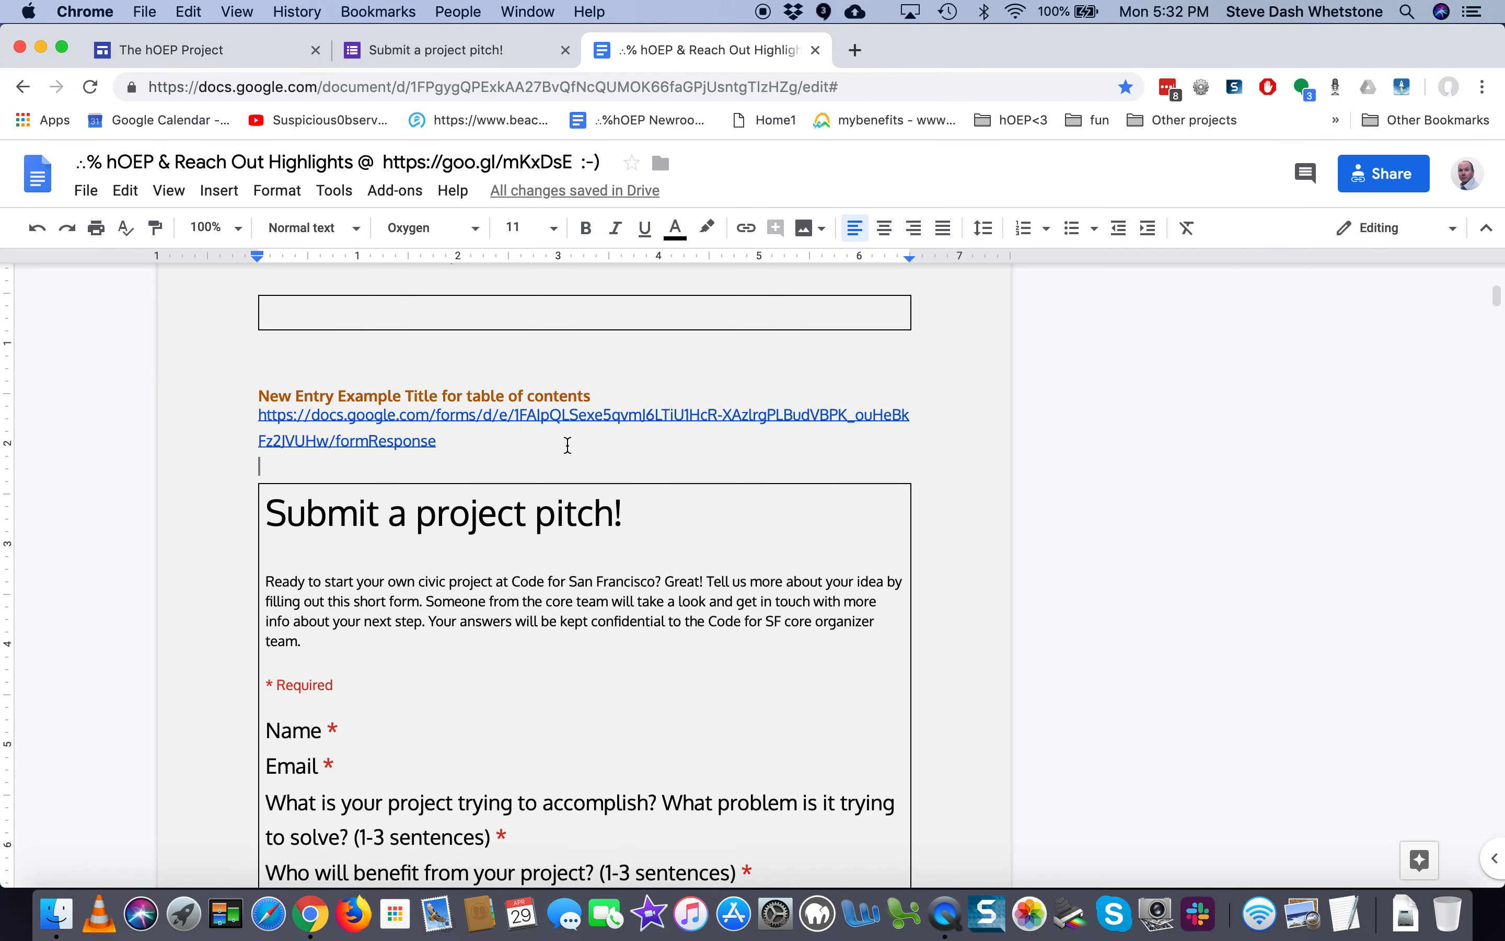
key("super+v")
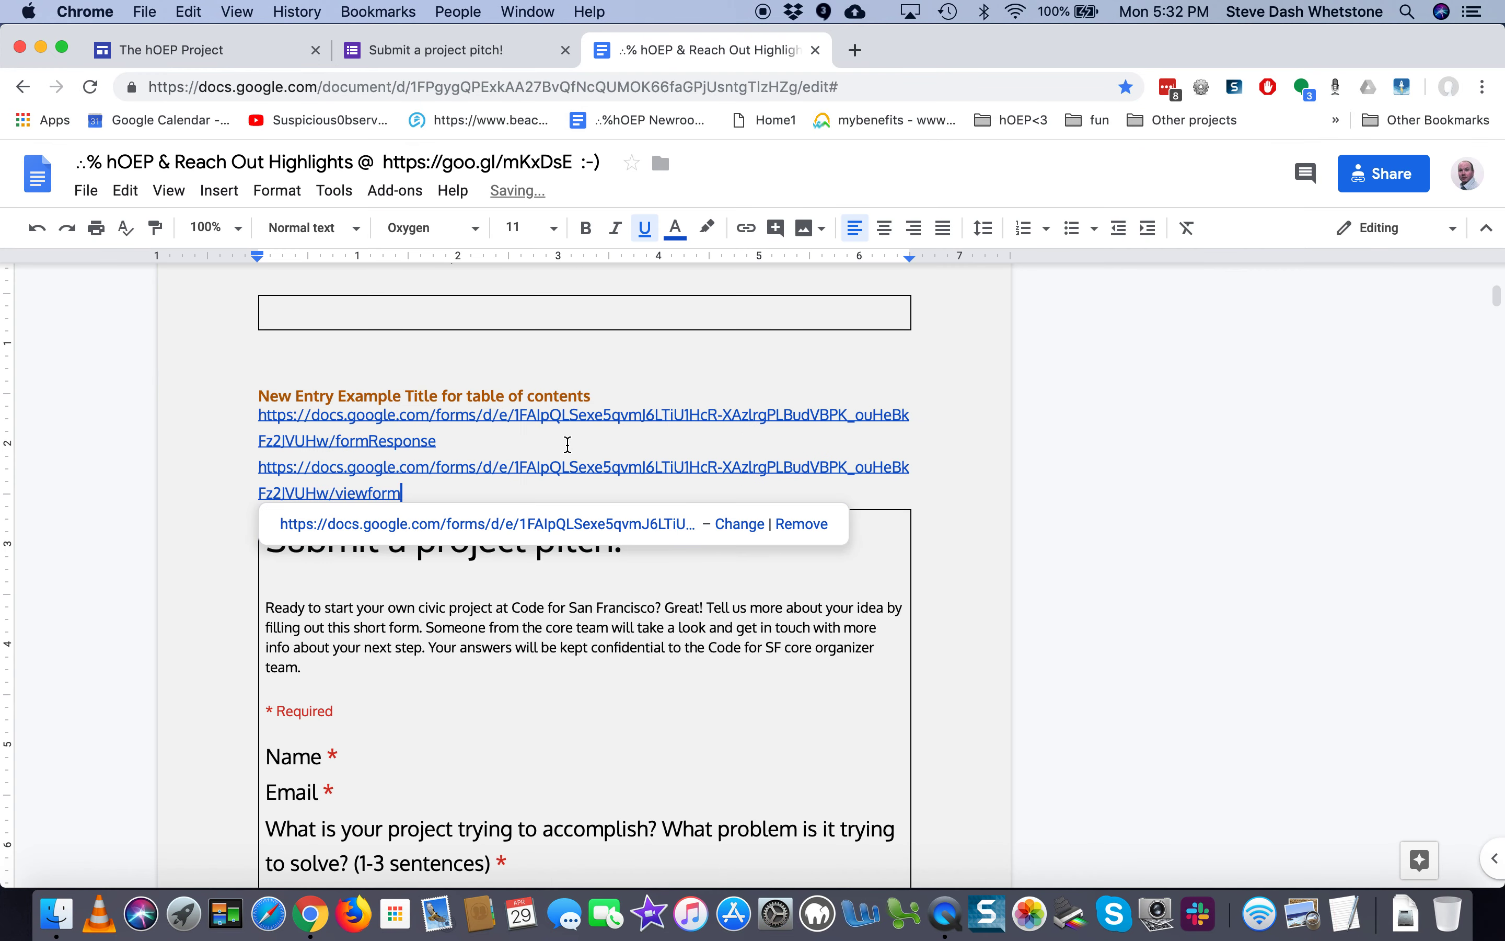
left_click(549, 440)
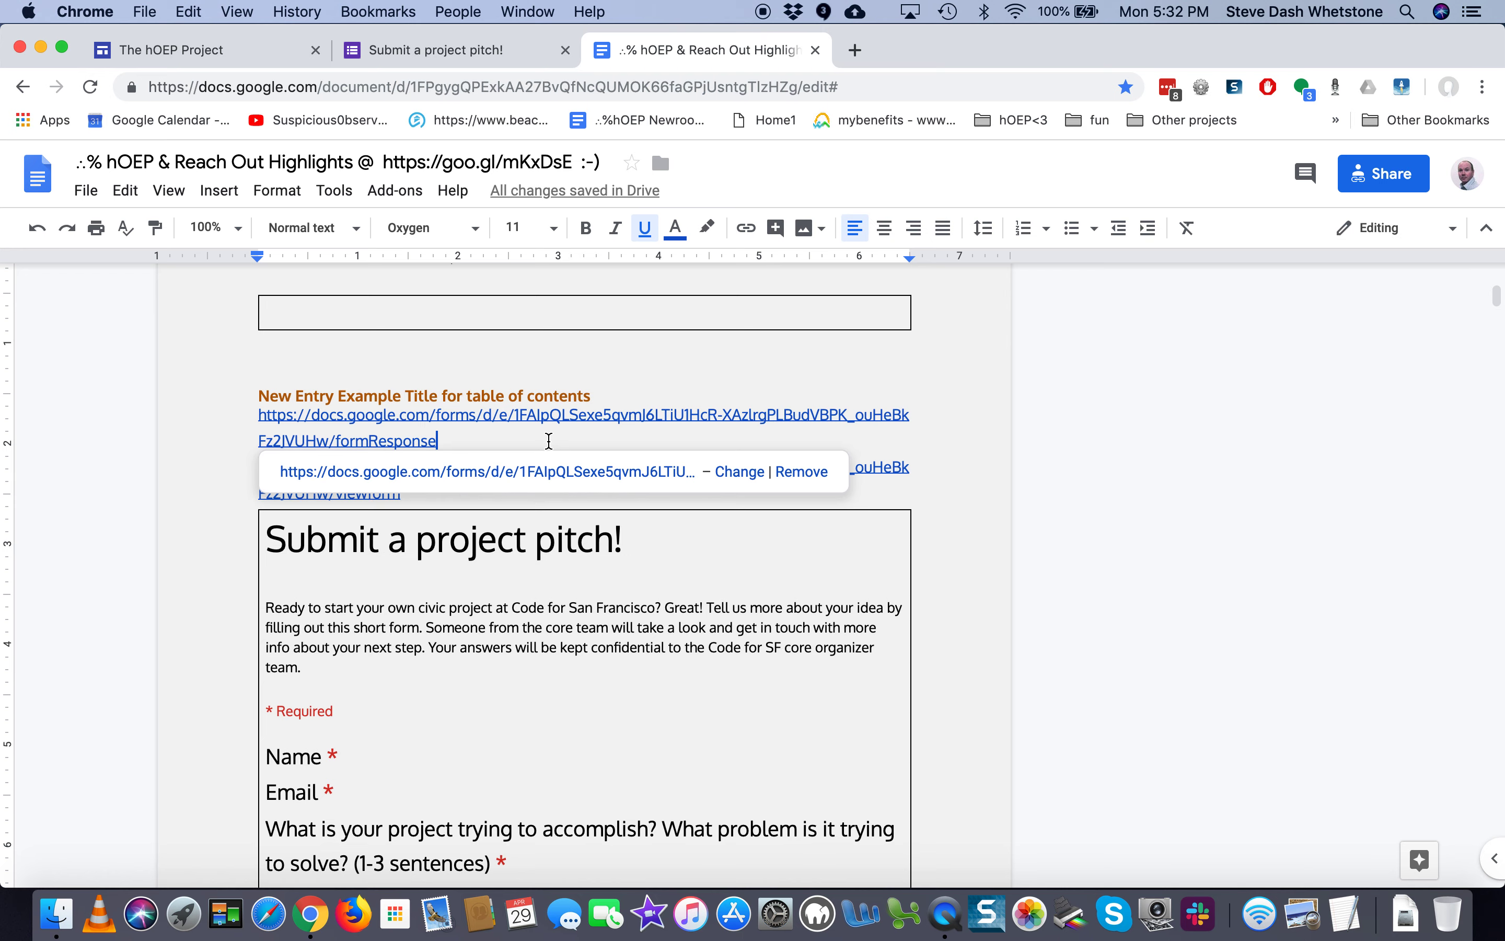
left_click(461, 627)
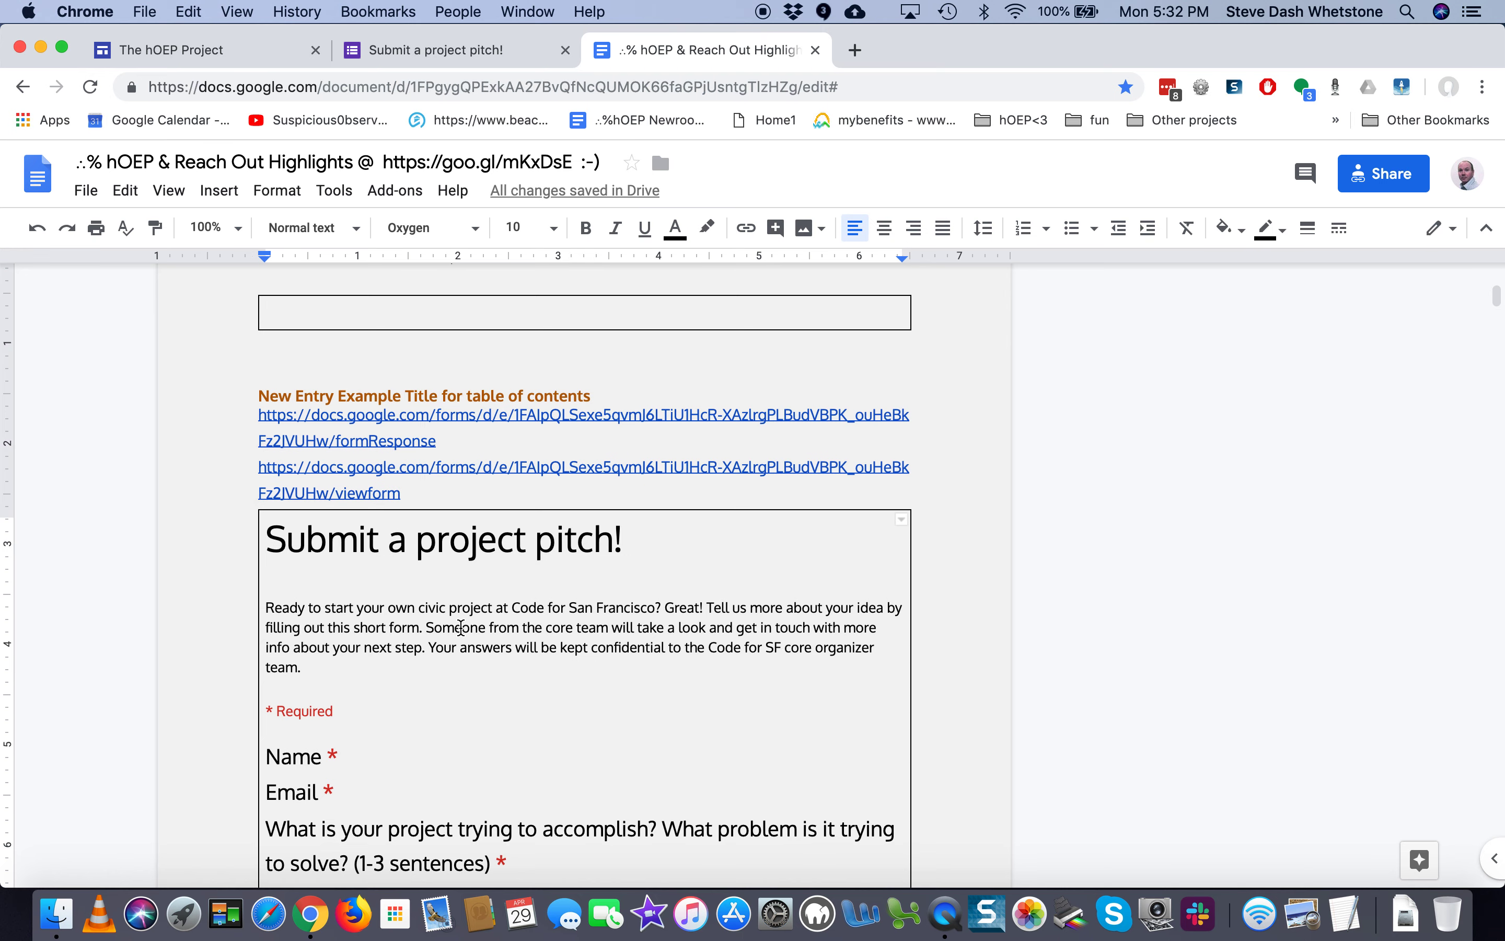
scroll(461, 627, "down", 7)
scroll(461, 627, "down", 20)
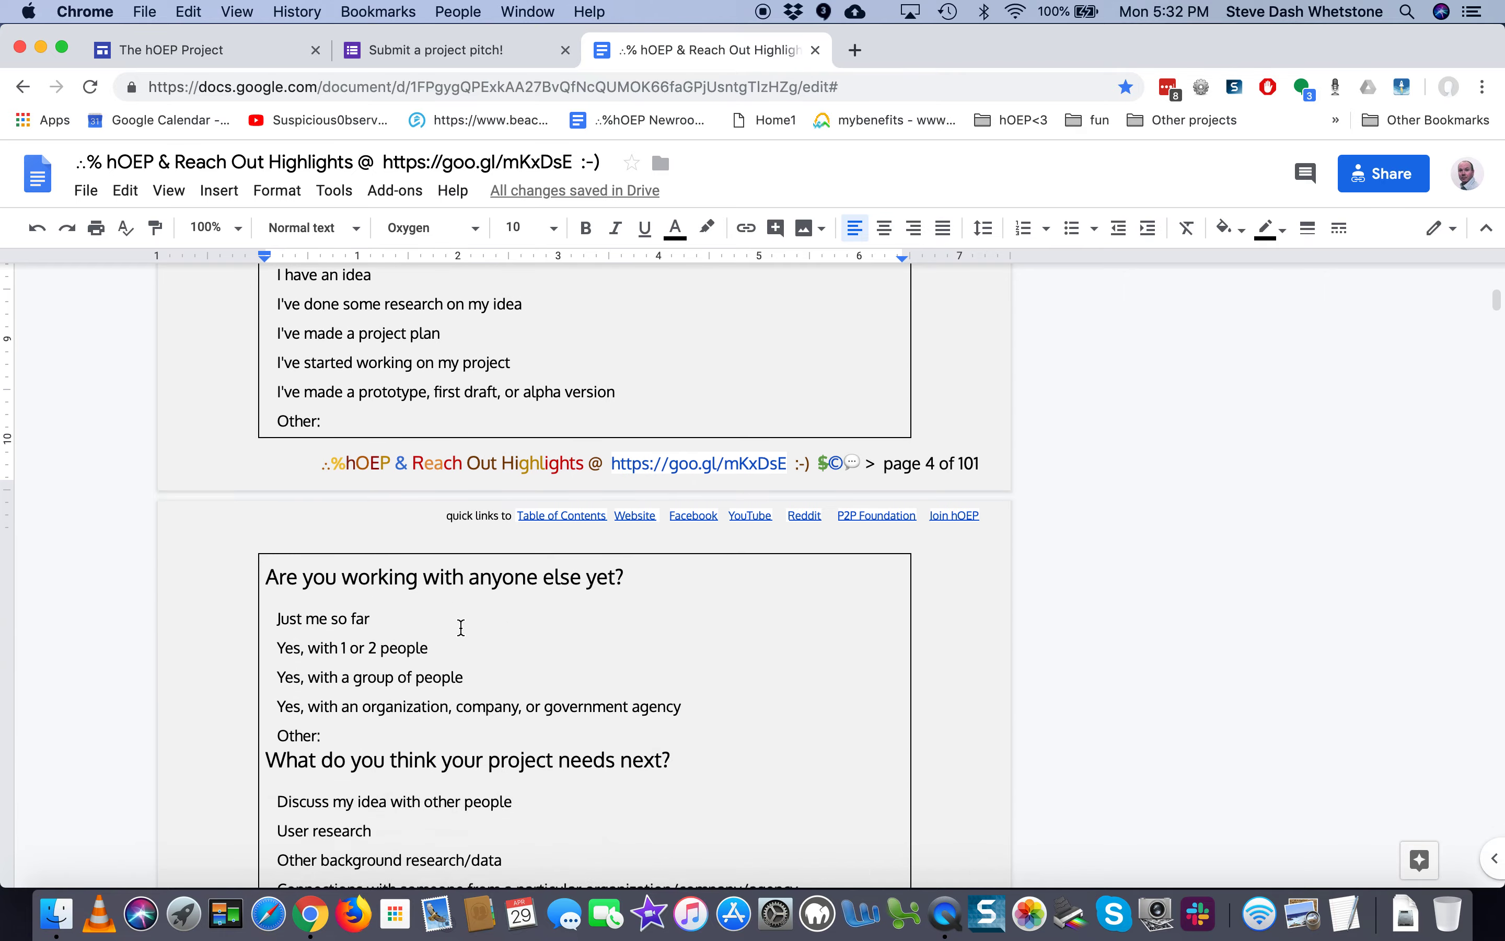
scroll(461, 627, "down", 20)
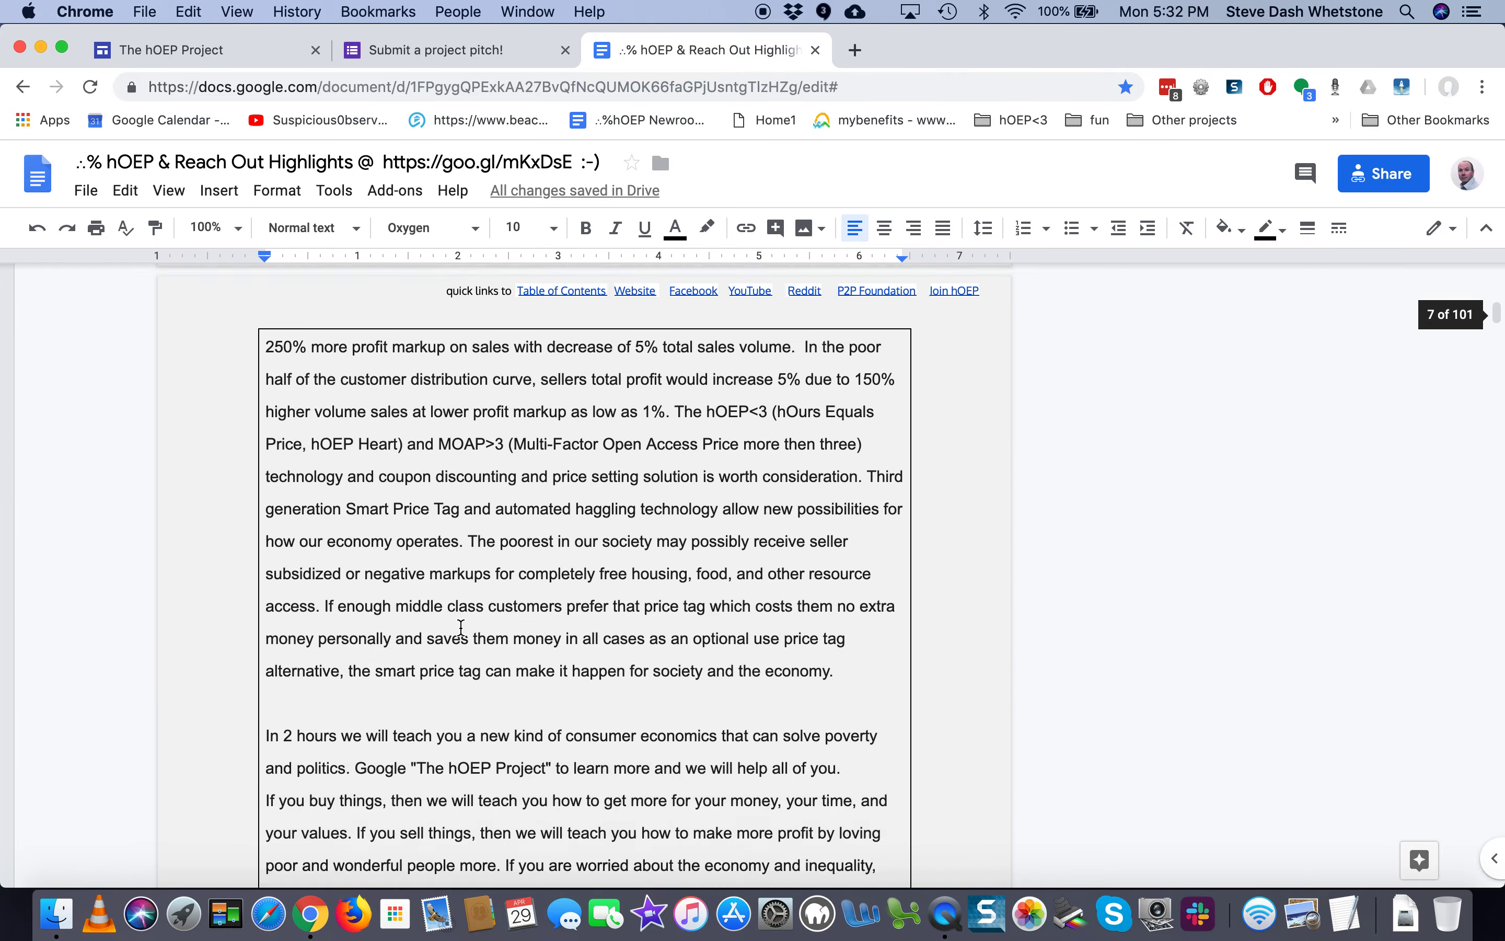
scroll(461, 627, "down", 5)
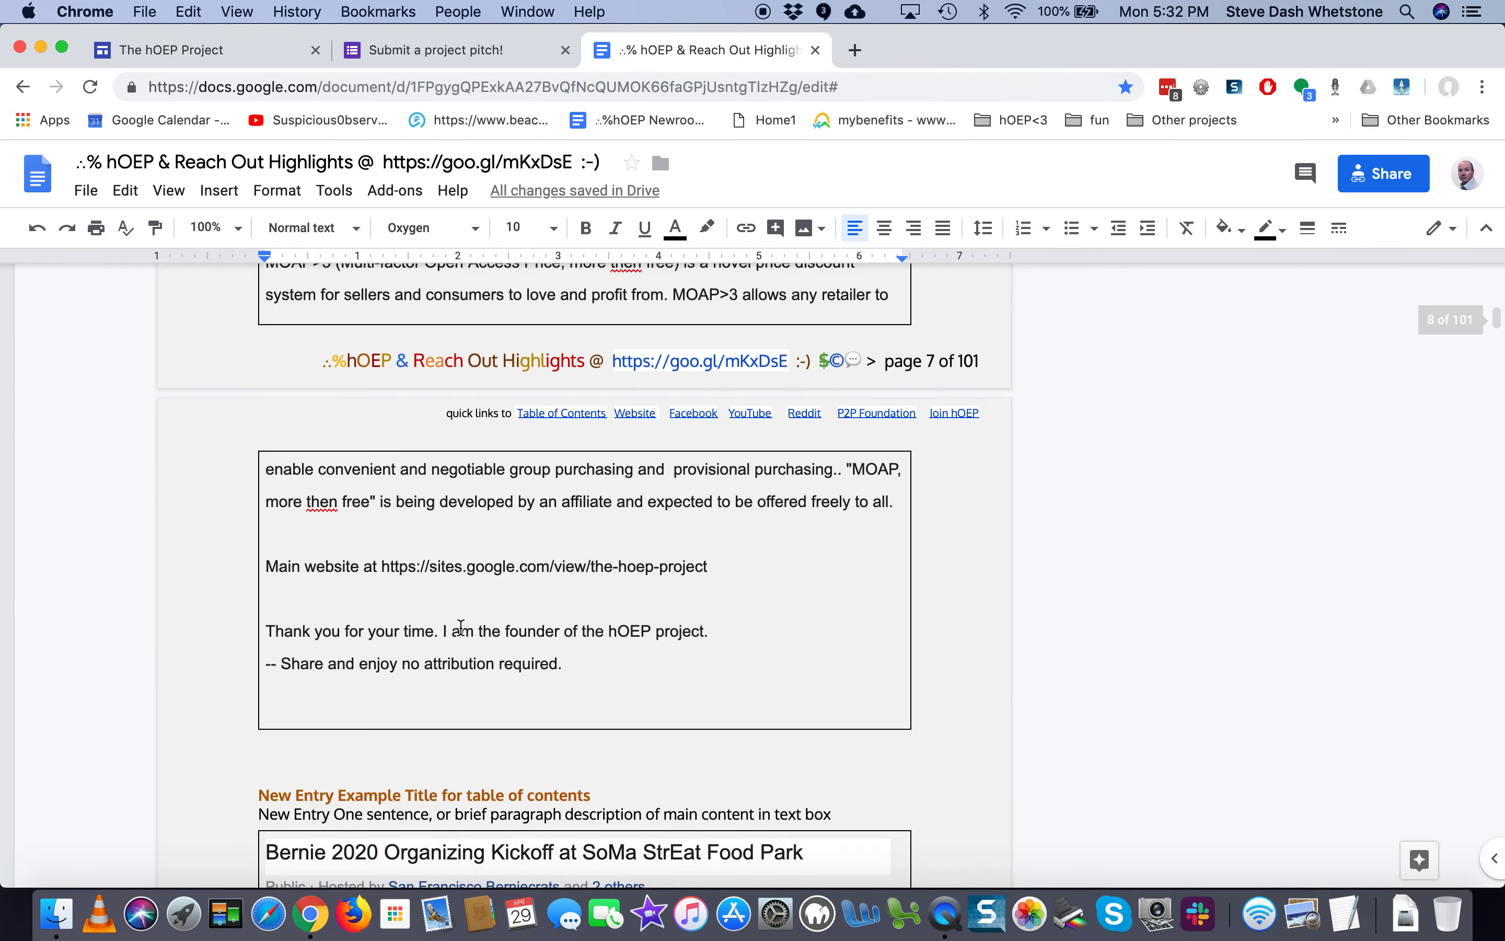
scroll(461, 627, "up", 20)
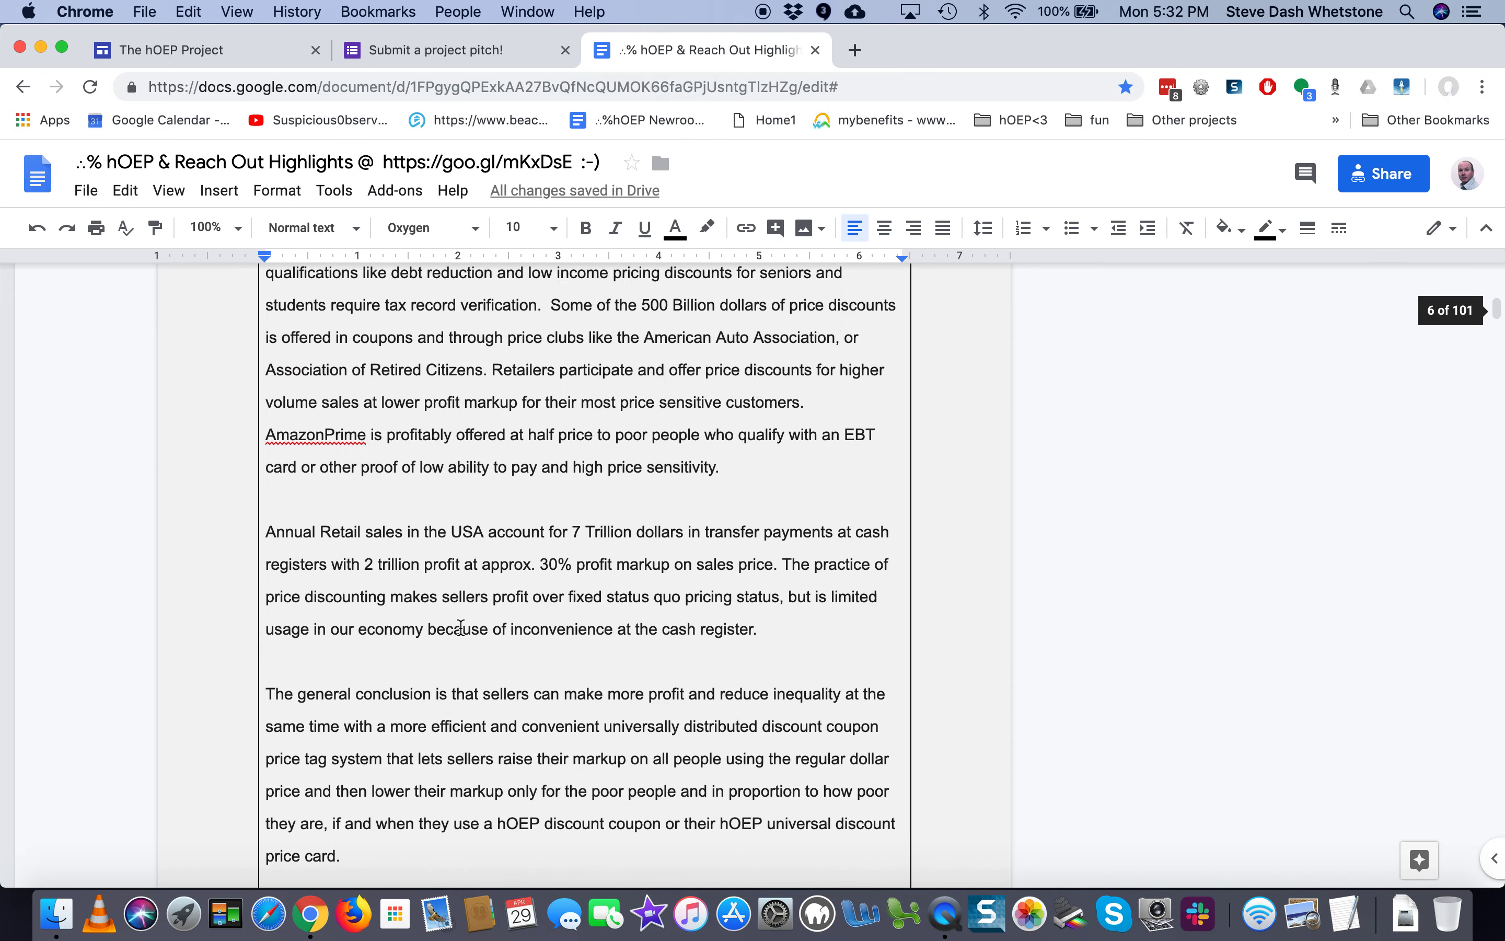
scroll(461, 634, "up", 10)
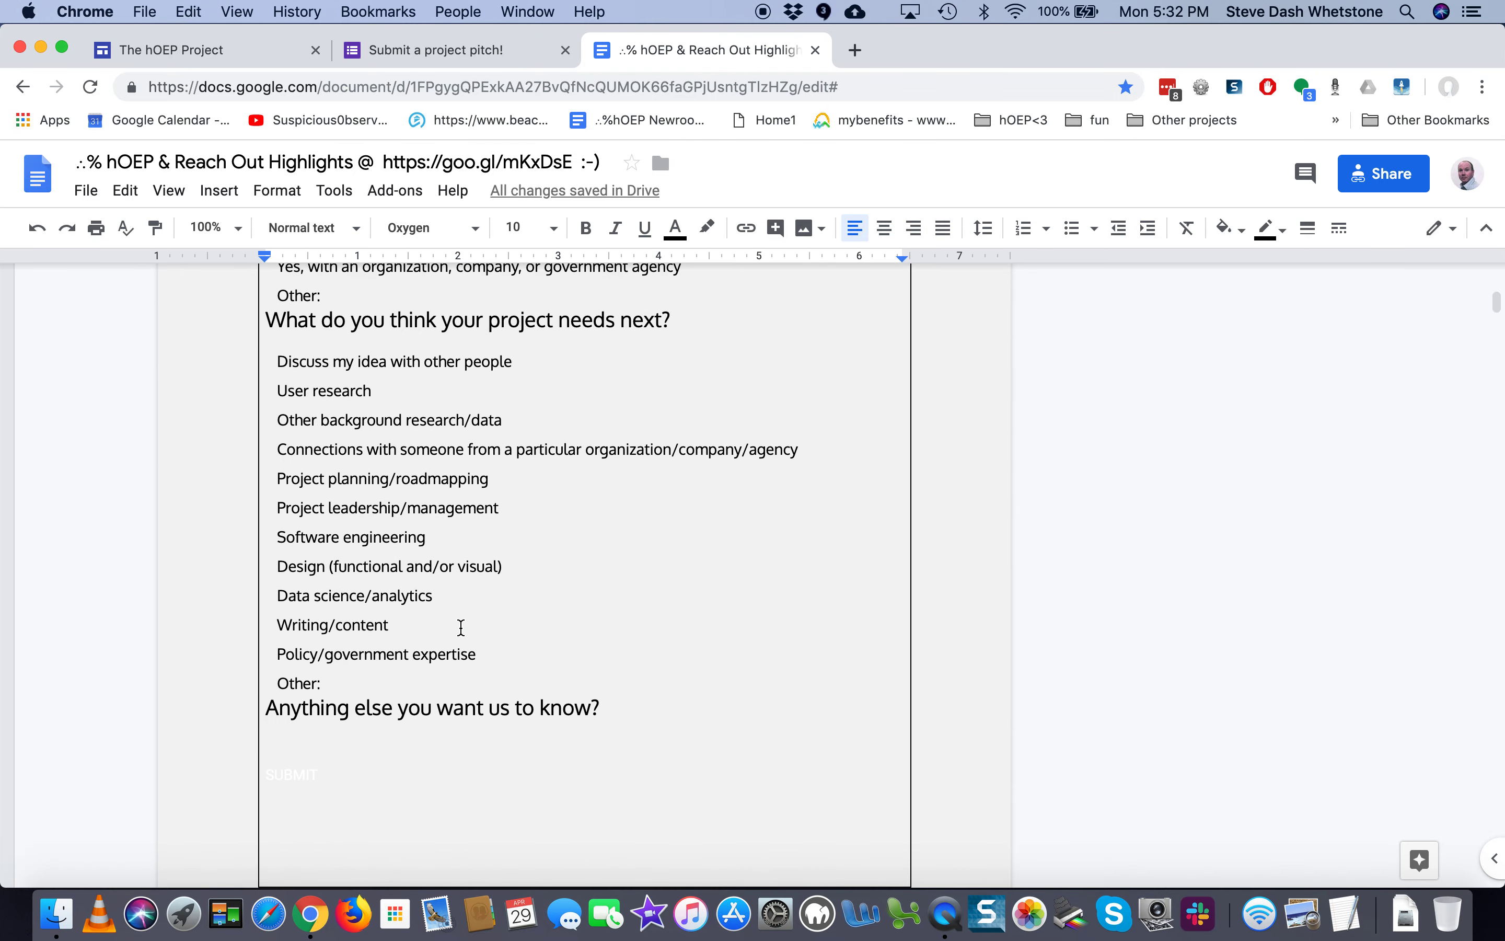
scroll(461, 628, "up", 5)
scroll(461, 627, "up", 7)
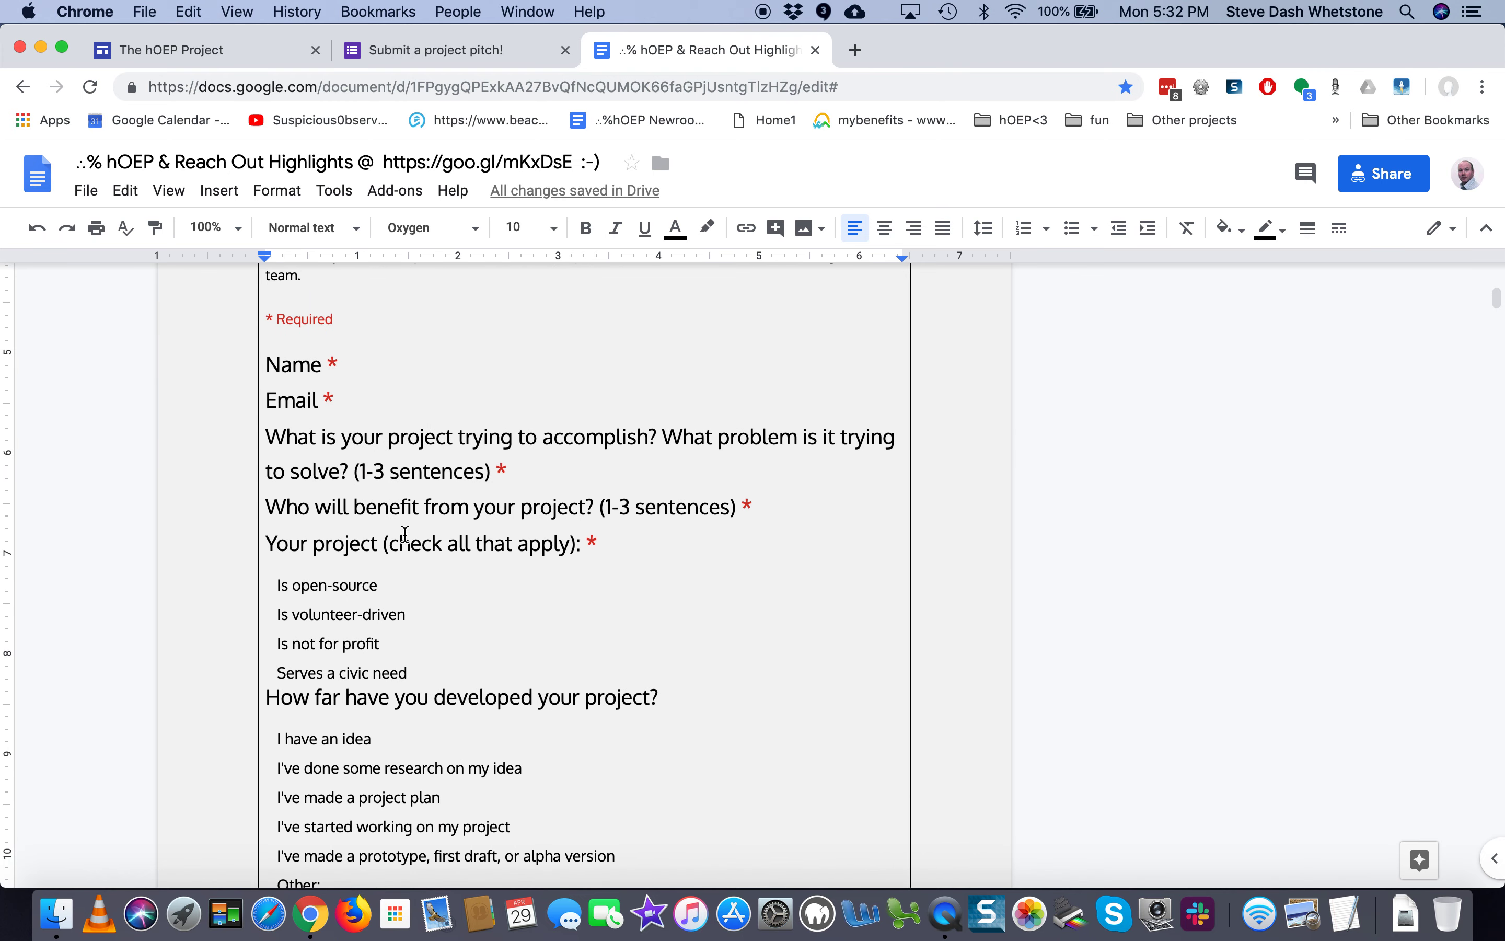
scroll(348, 512, "up", 4)
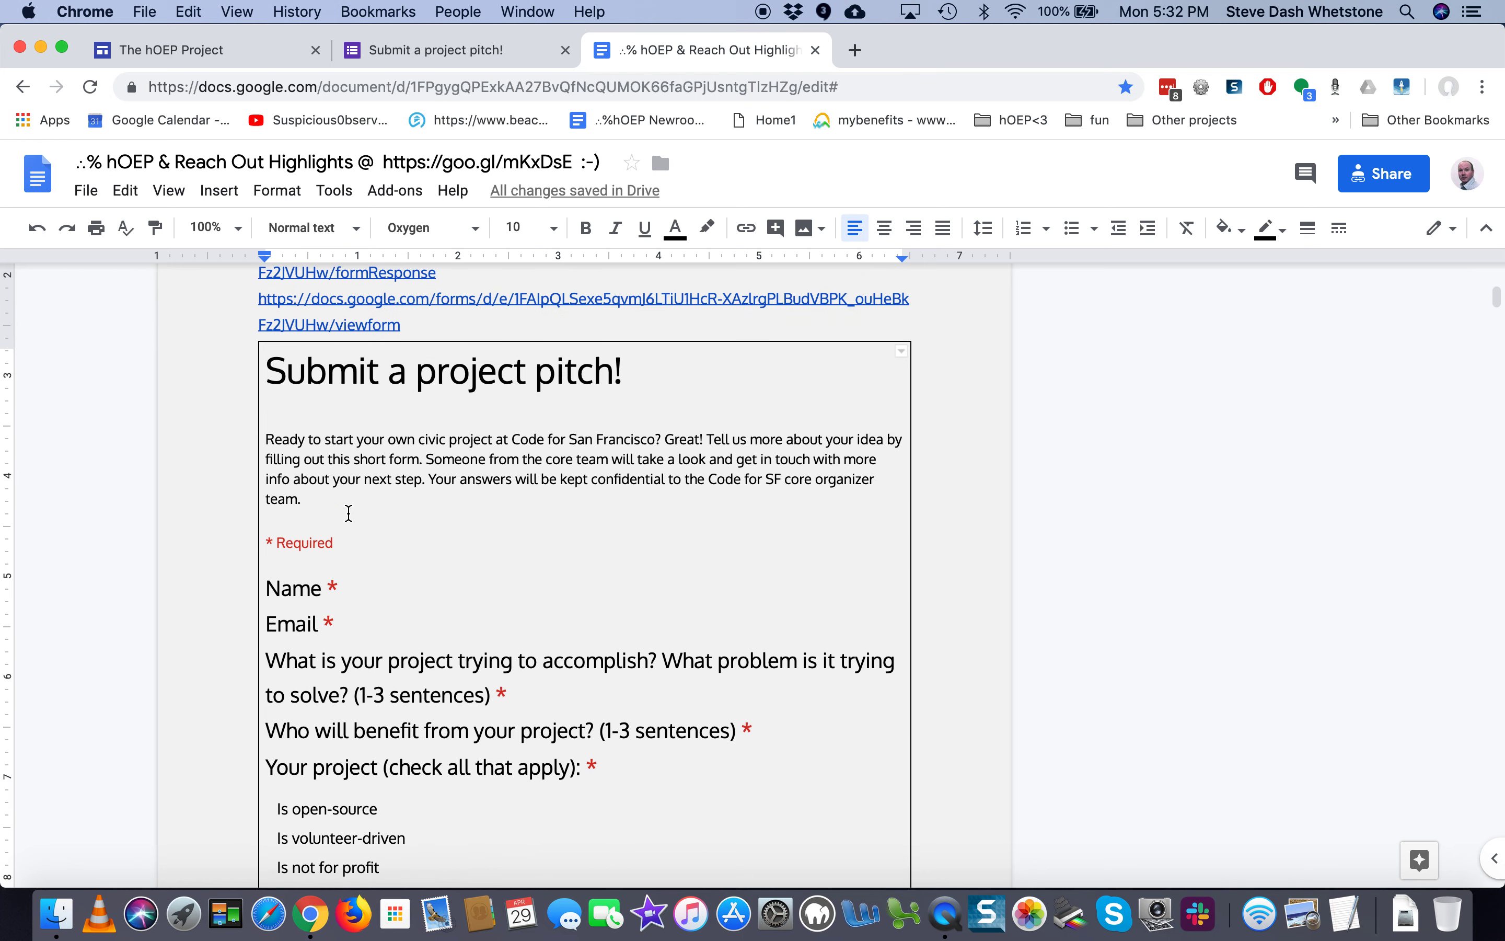
scroll(348, 511, "down", 6)
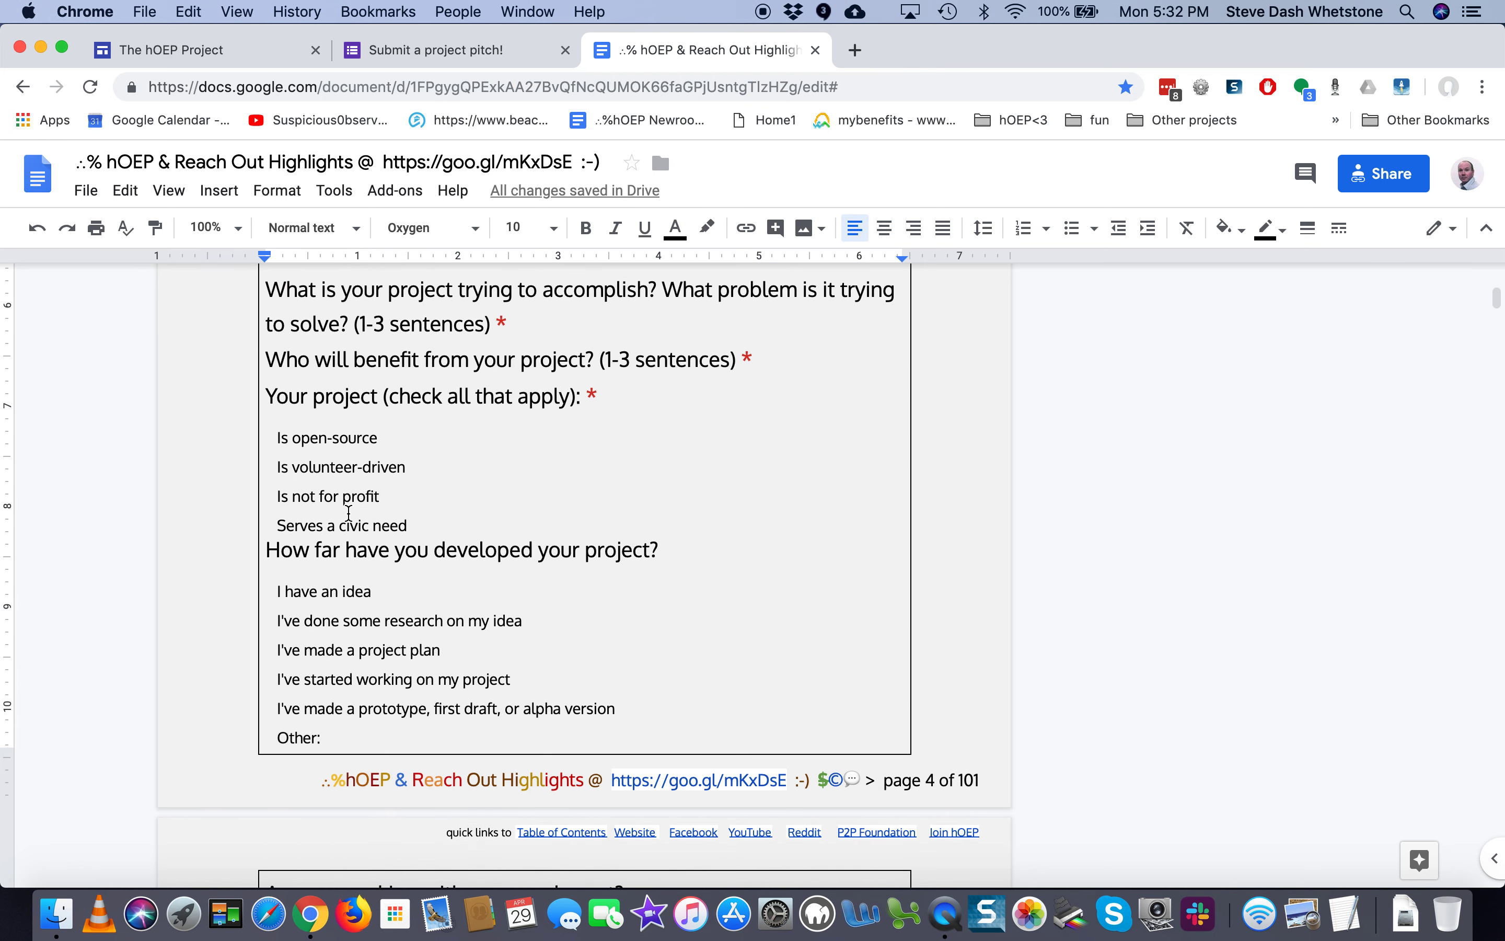
scroll(348, 512, "down", 10)
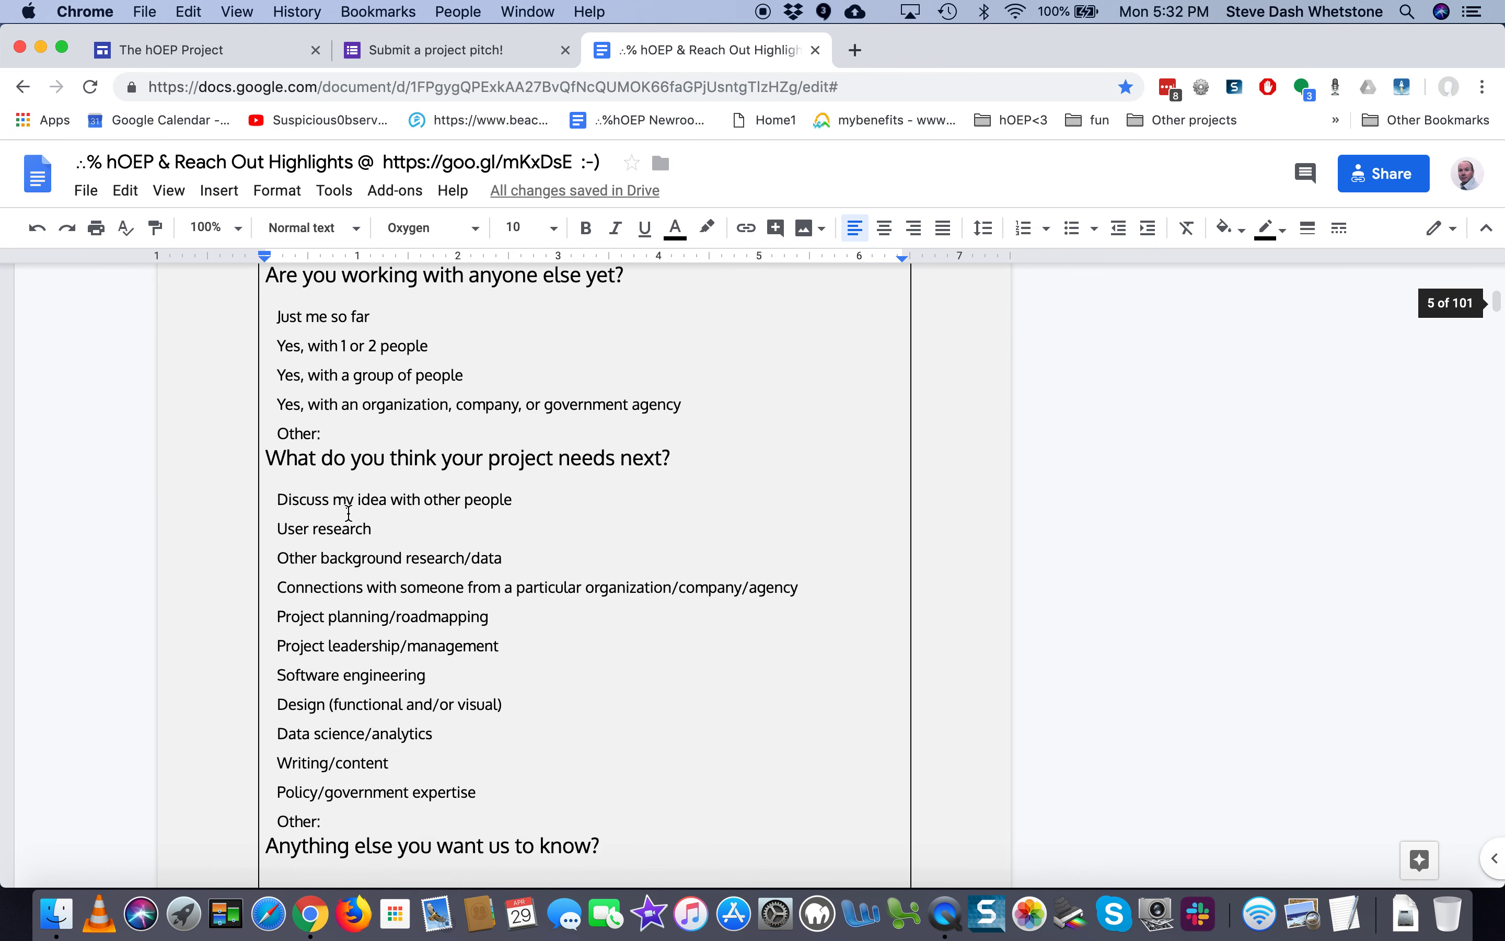
scroll(348, 511, "down", 6)
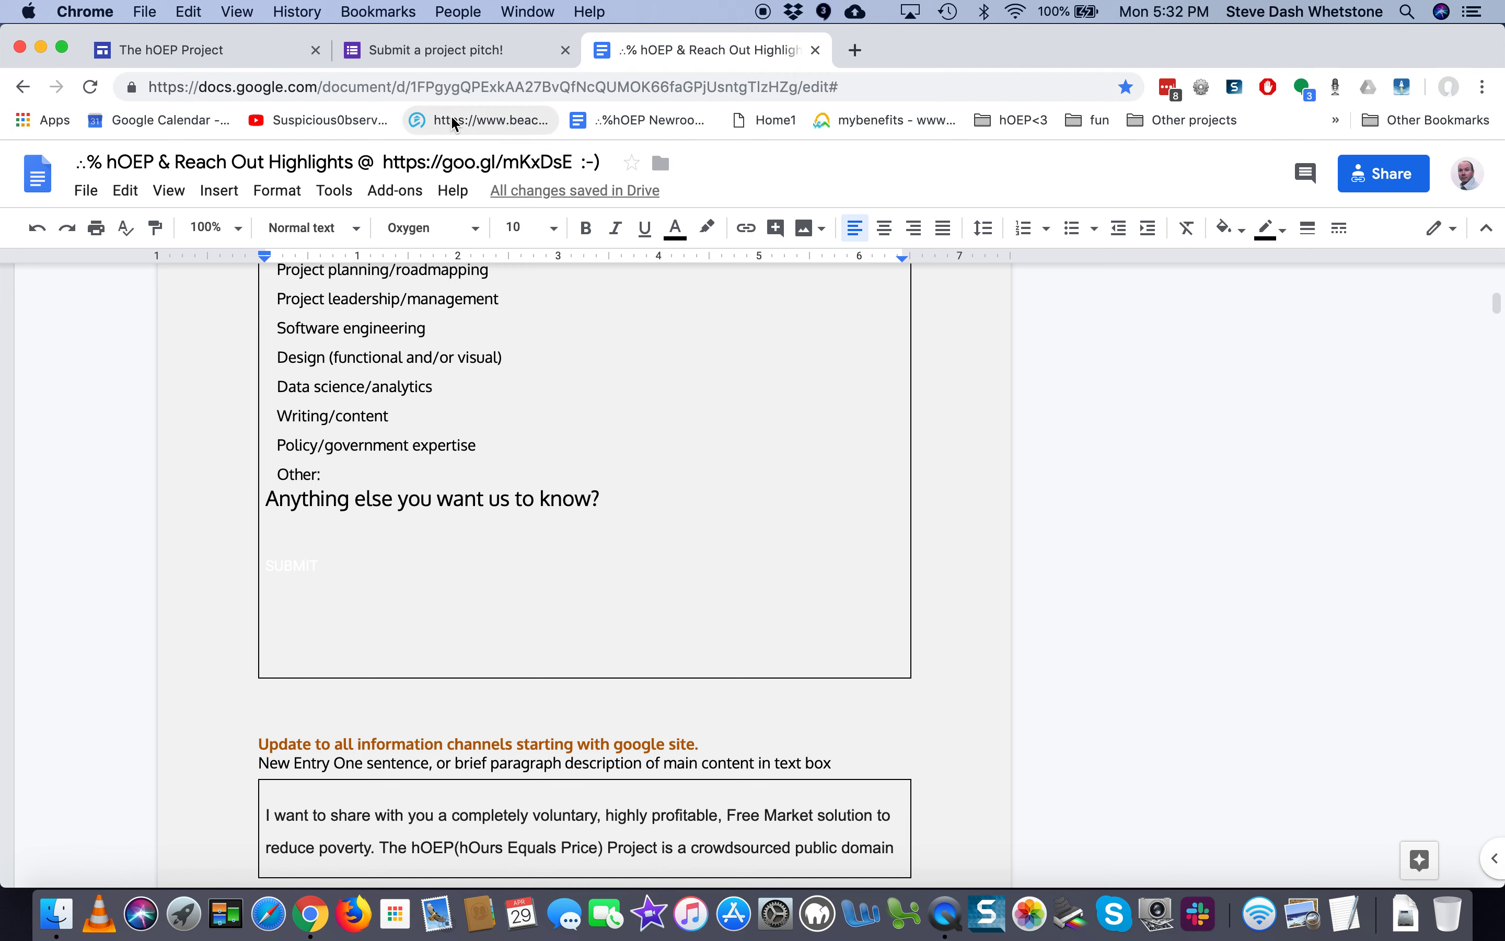
Scroll through the blank 'Submit a project pitch!' form from its header to the Submit button.
left_click(438, 50)
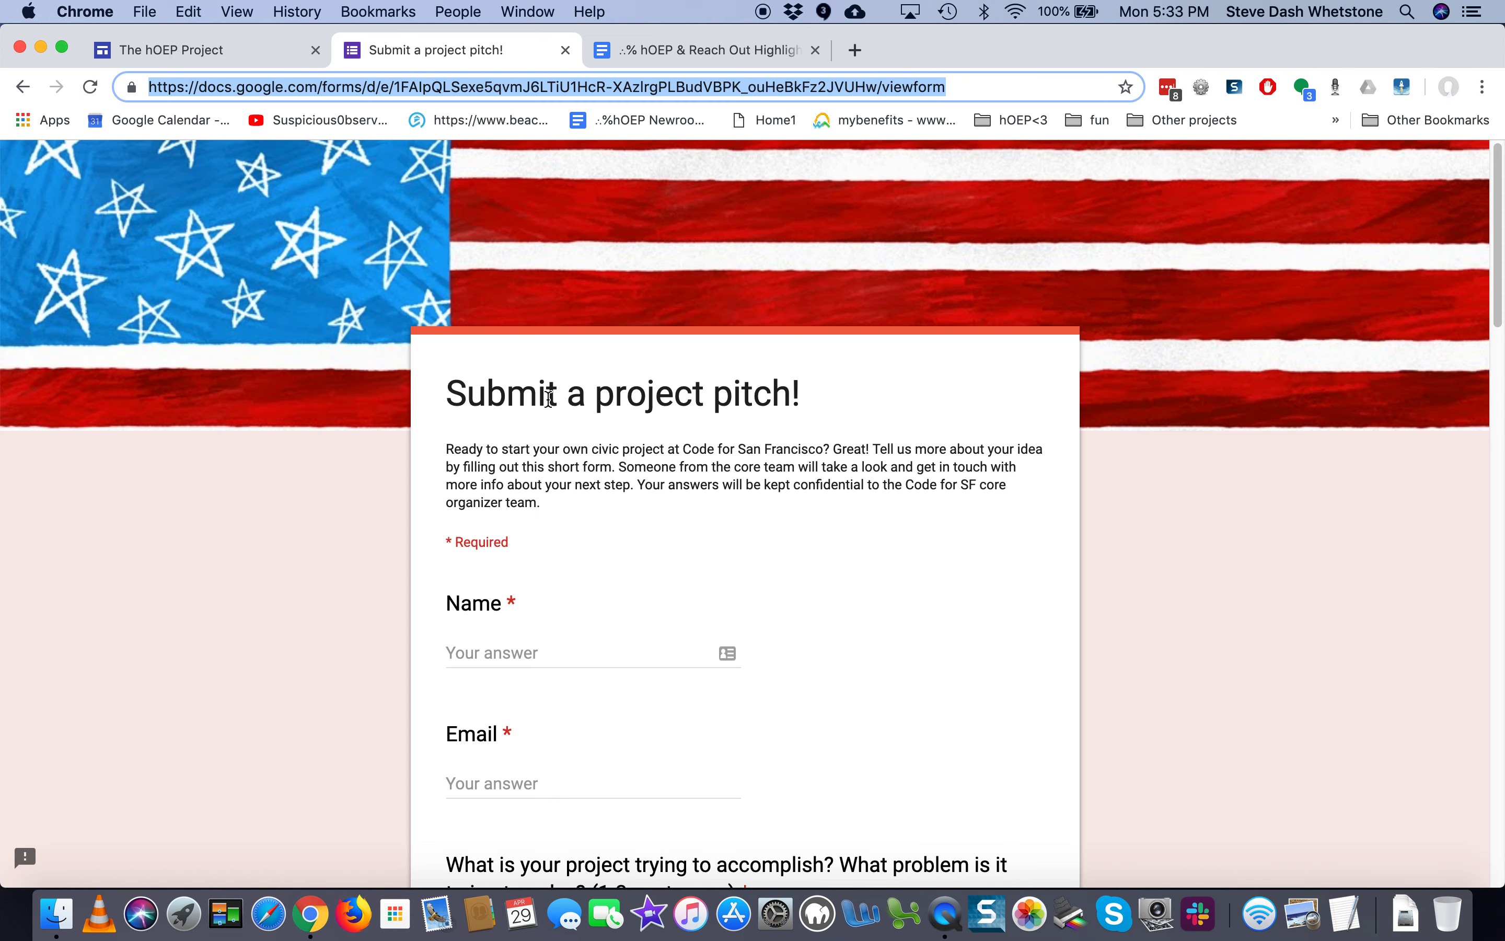
scroll(556, 540, "down", 15)
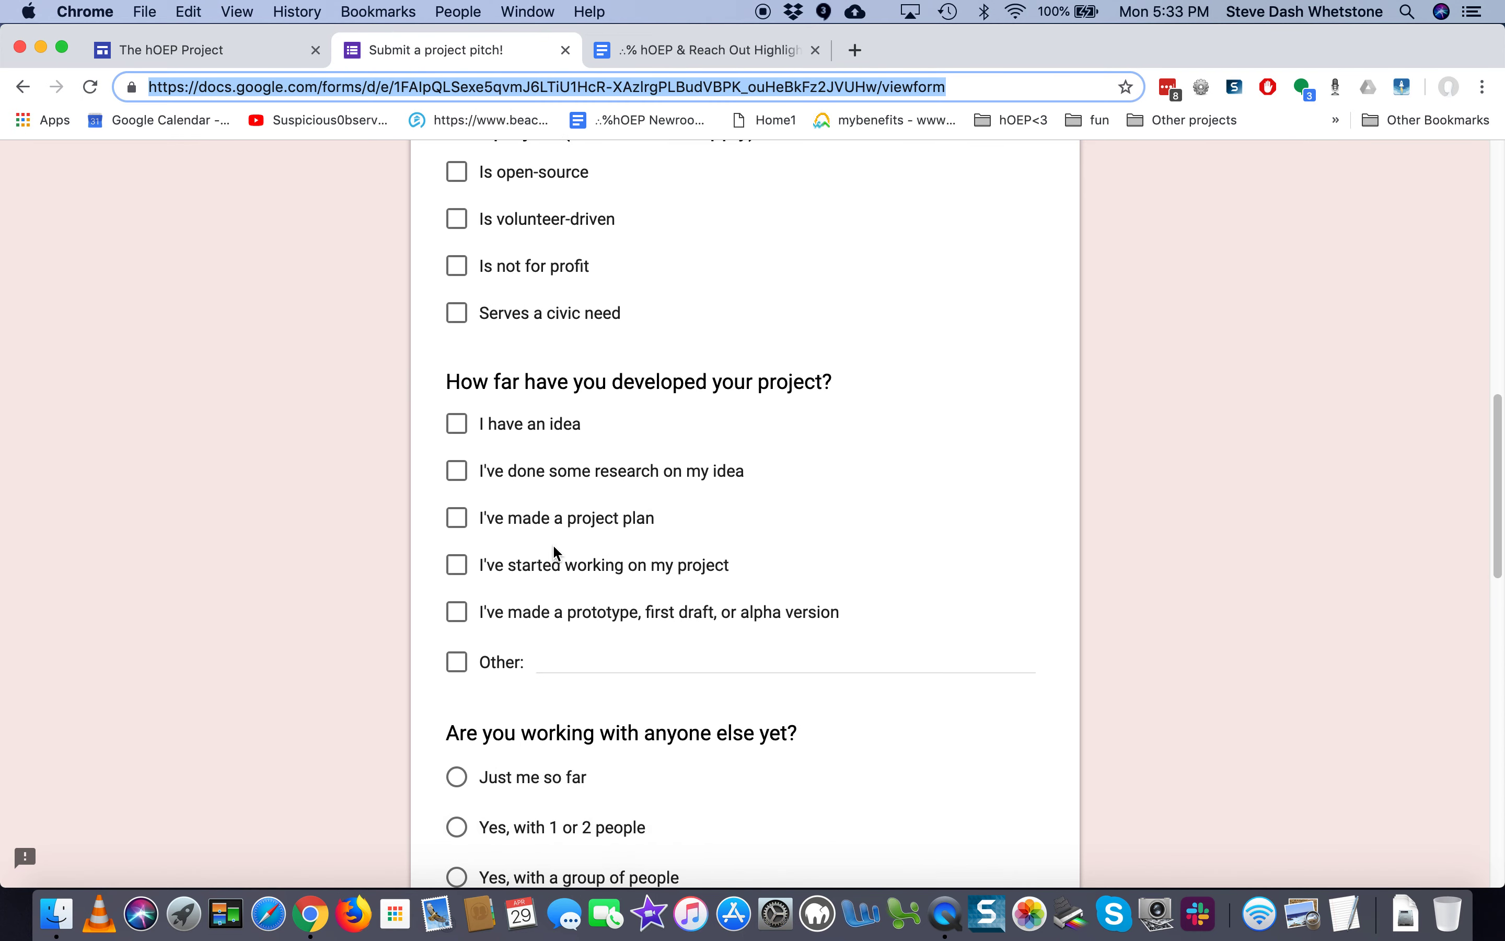
scroll(556, 552, "down", 5)
scroll(554, 551, "up", 20)
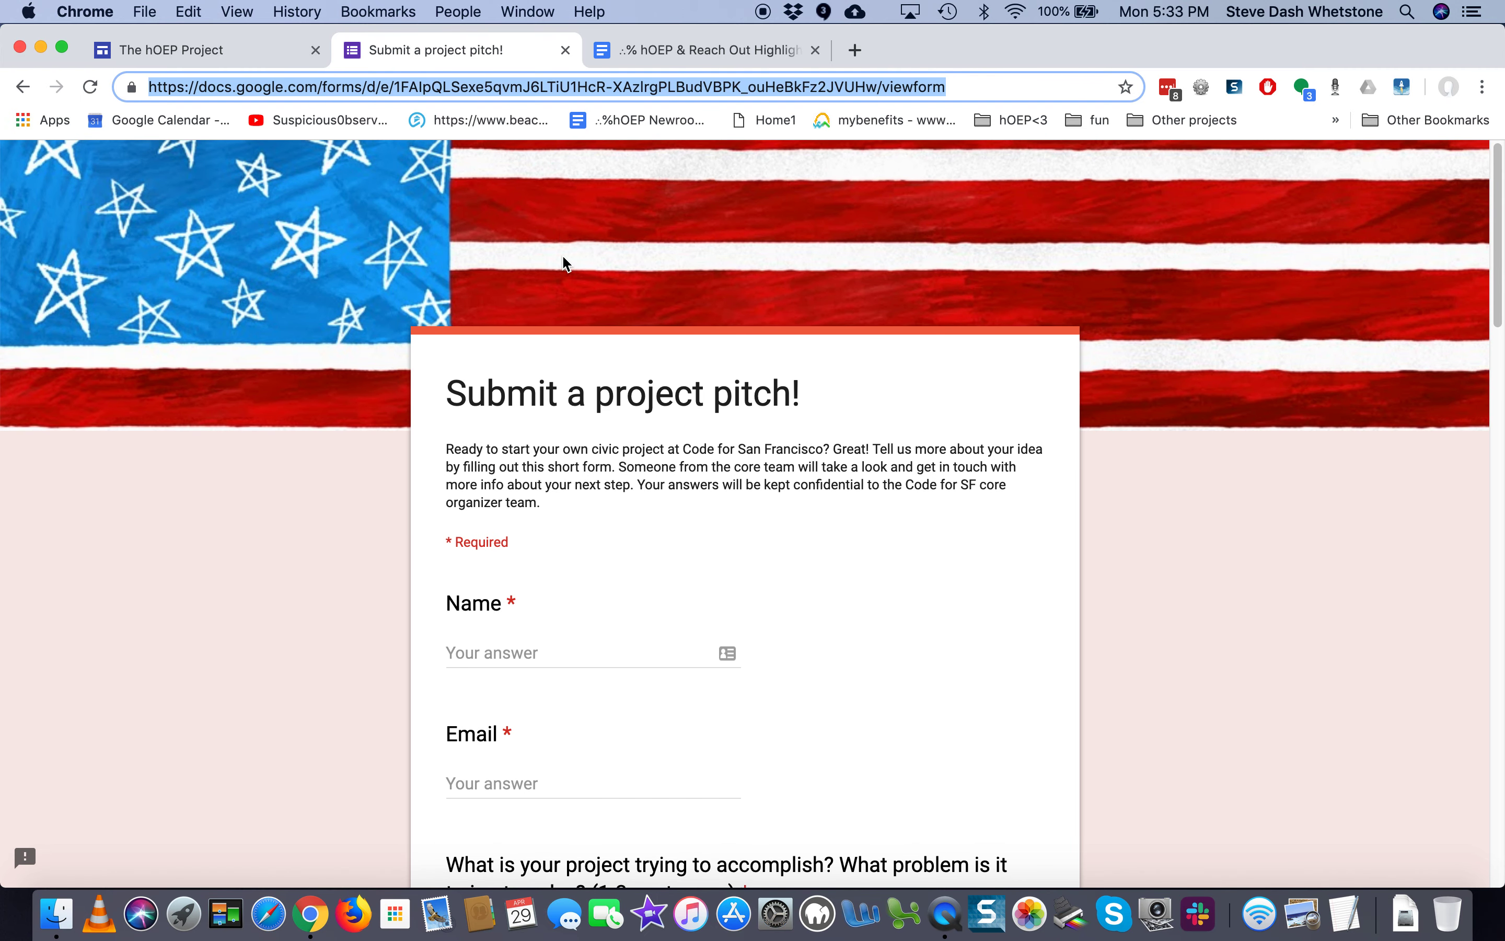
scroll(566, 264, "down", 20)
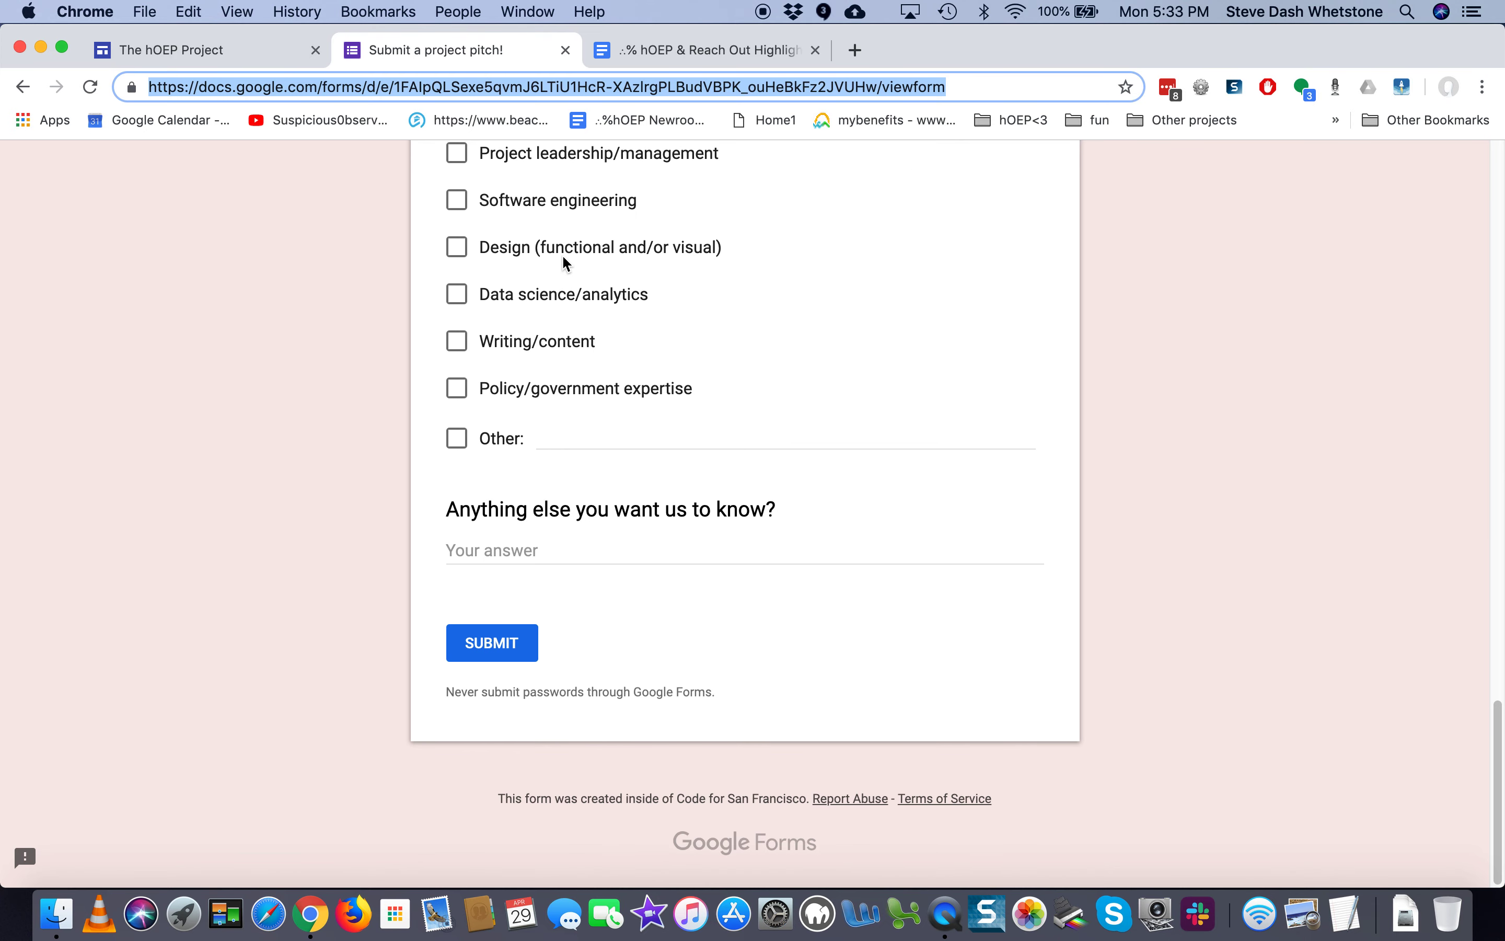
scroll(530, 386, "up", 20)
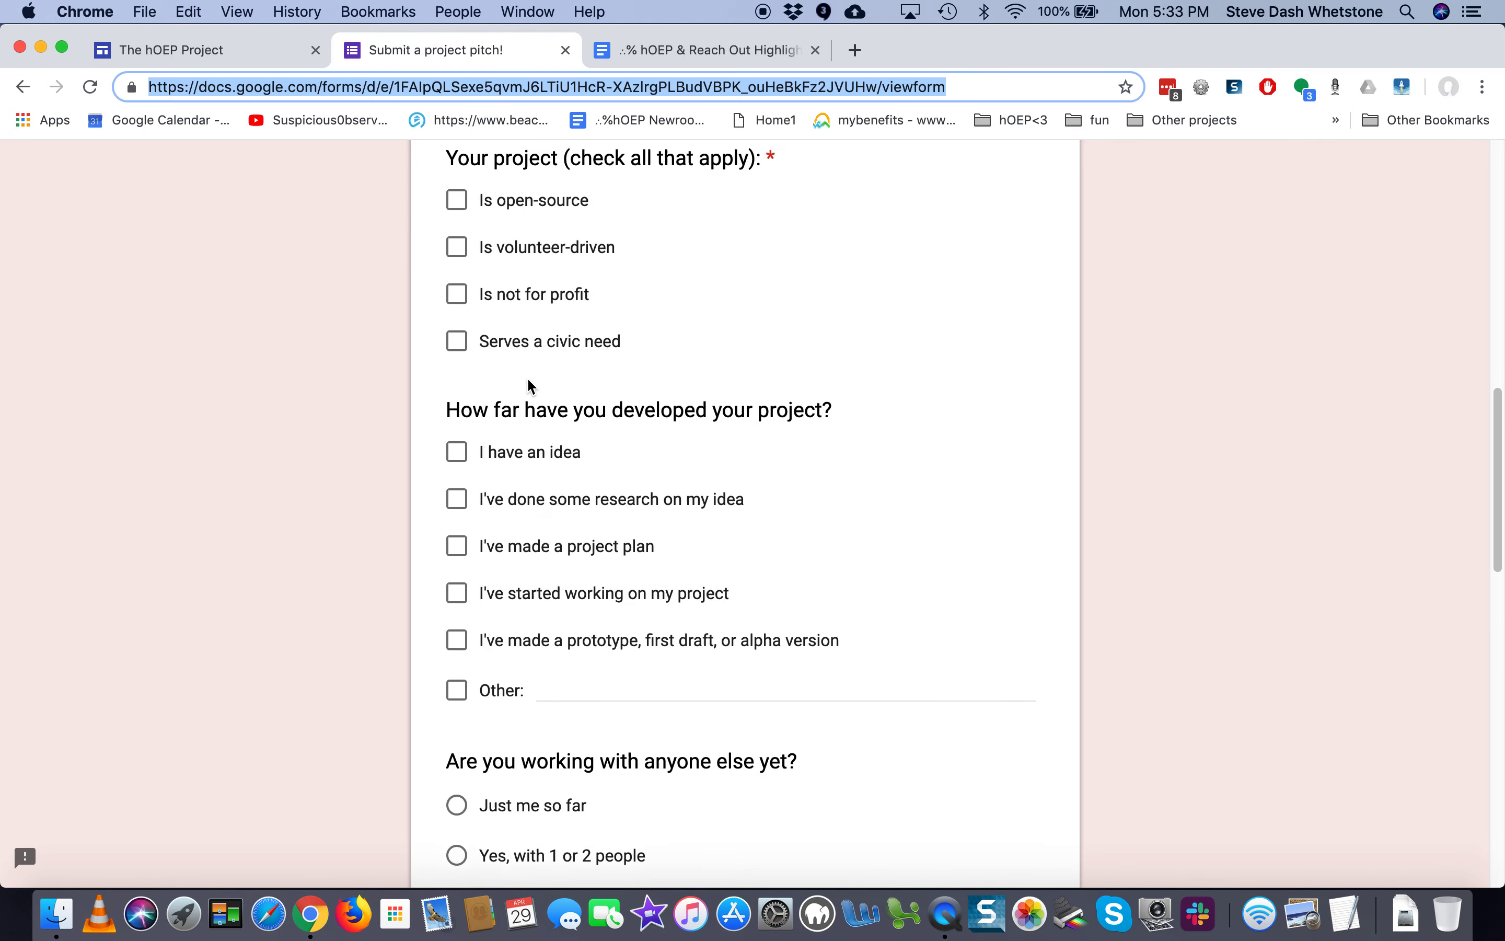
scroll(530, 385, "down", 5)
scroll(534, 364, "down", 15)
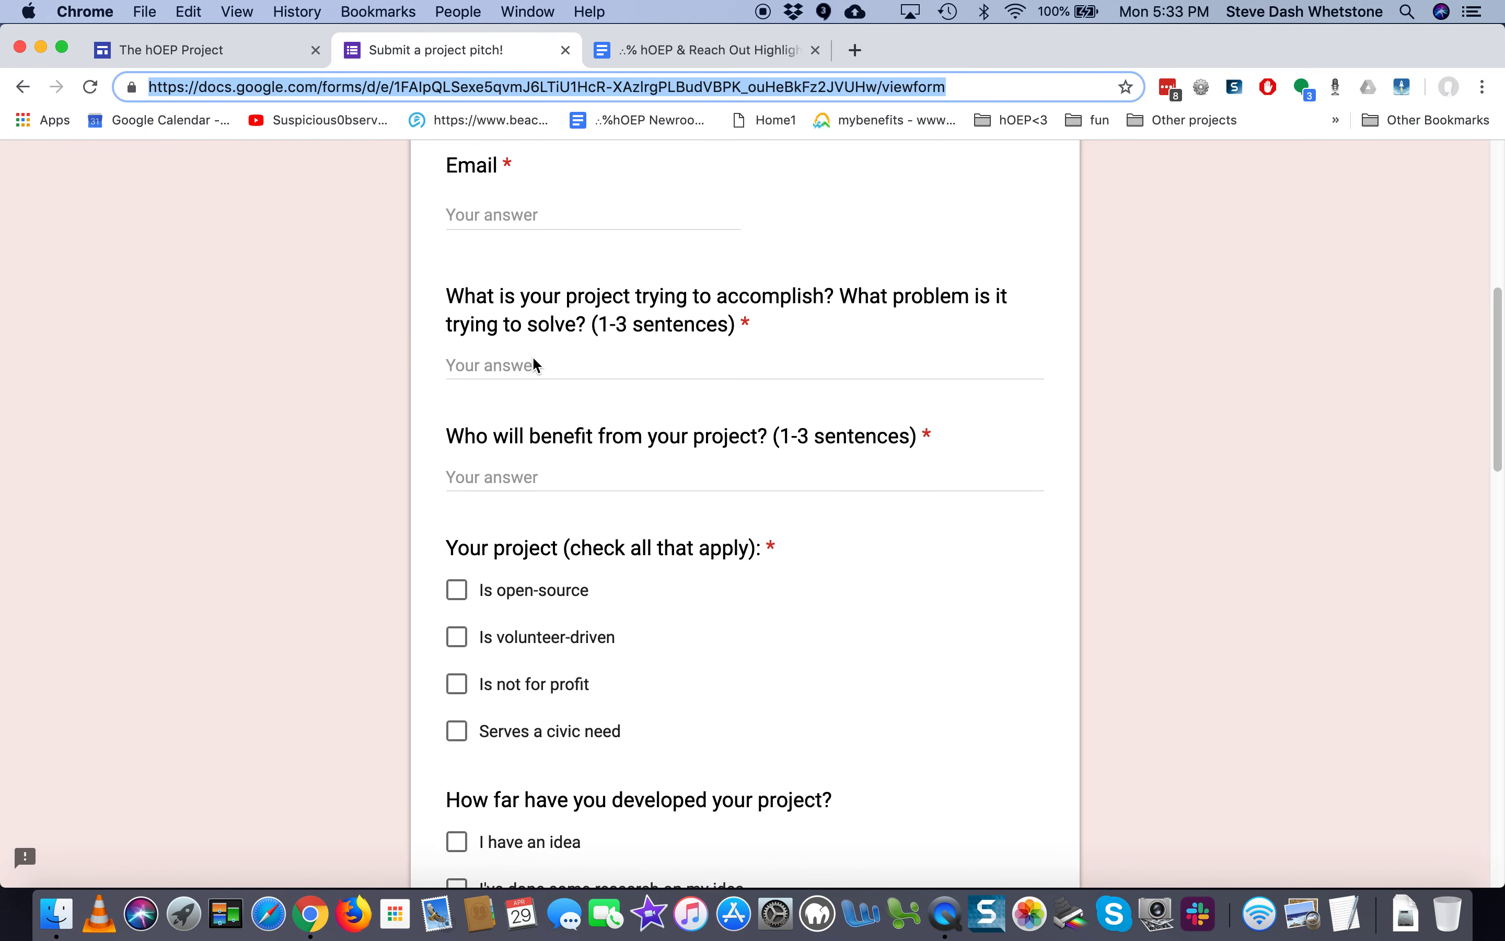
scroll(535, 364, "down", 10)
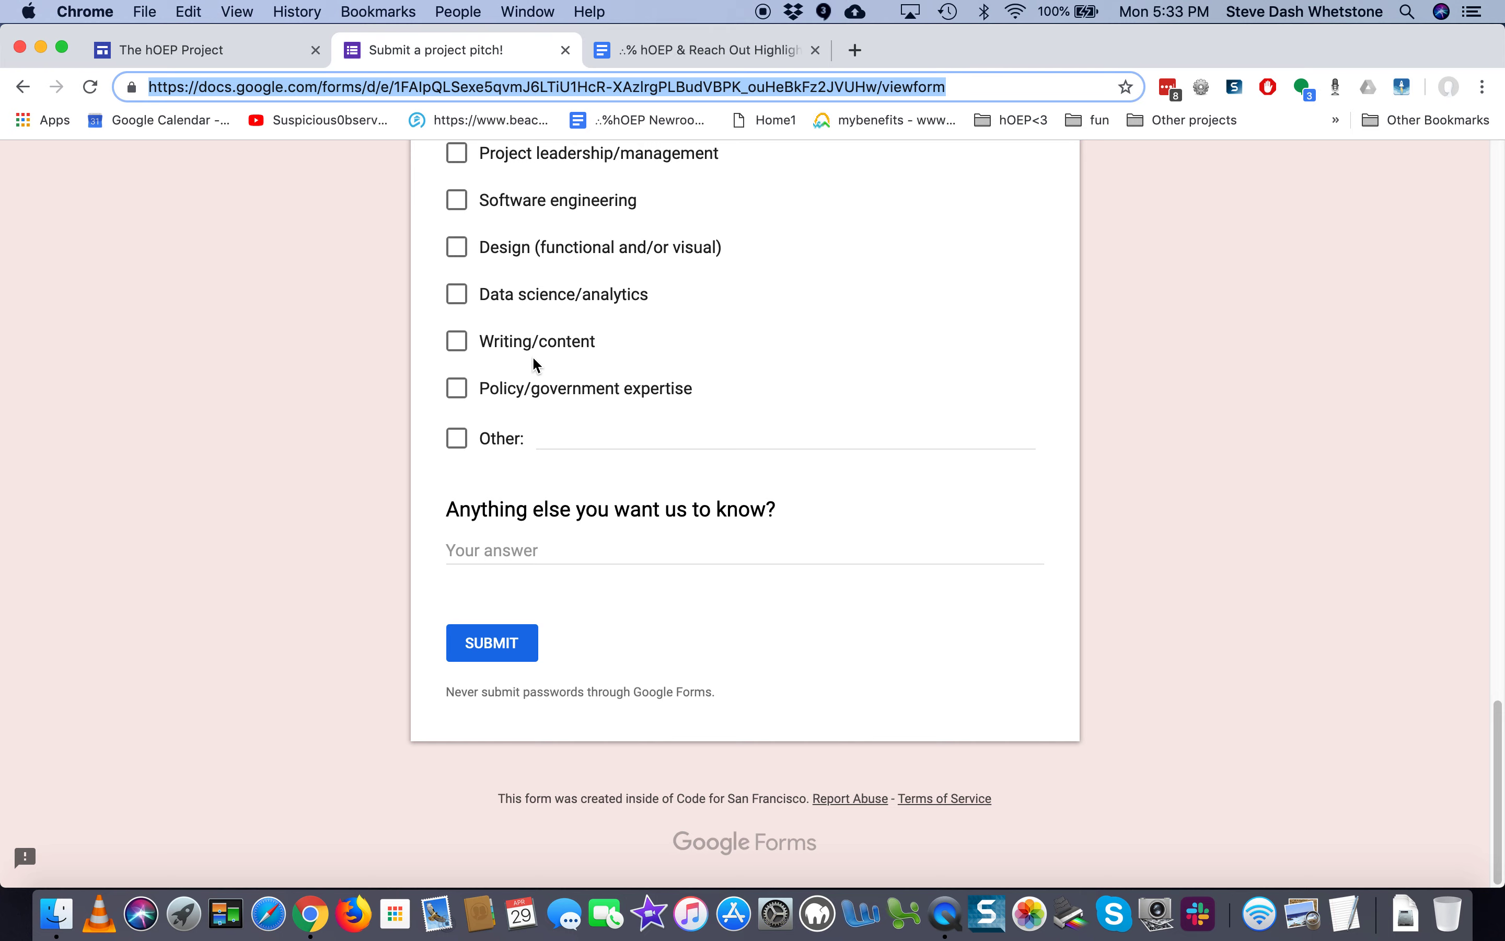
scroll(535, 363, "up", 20)
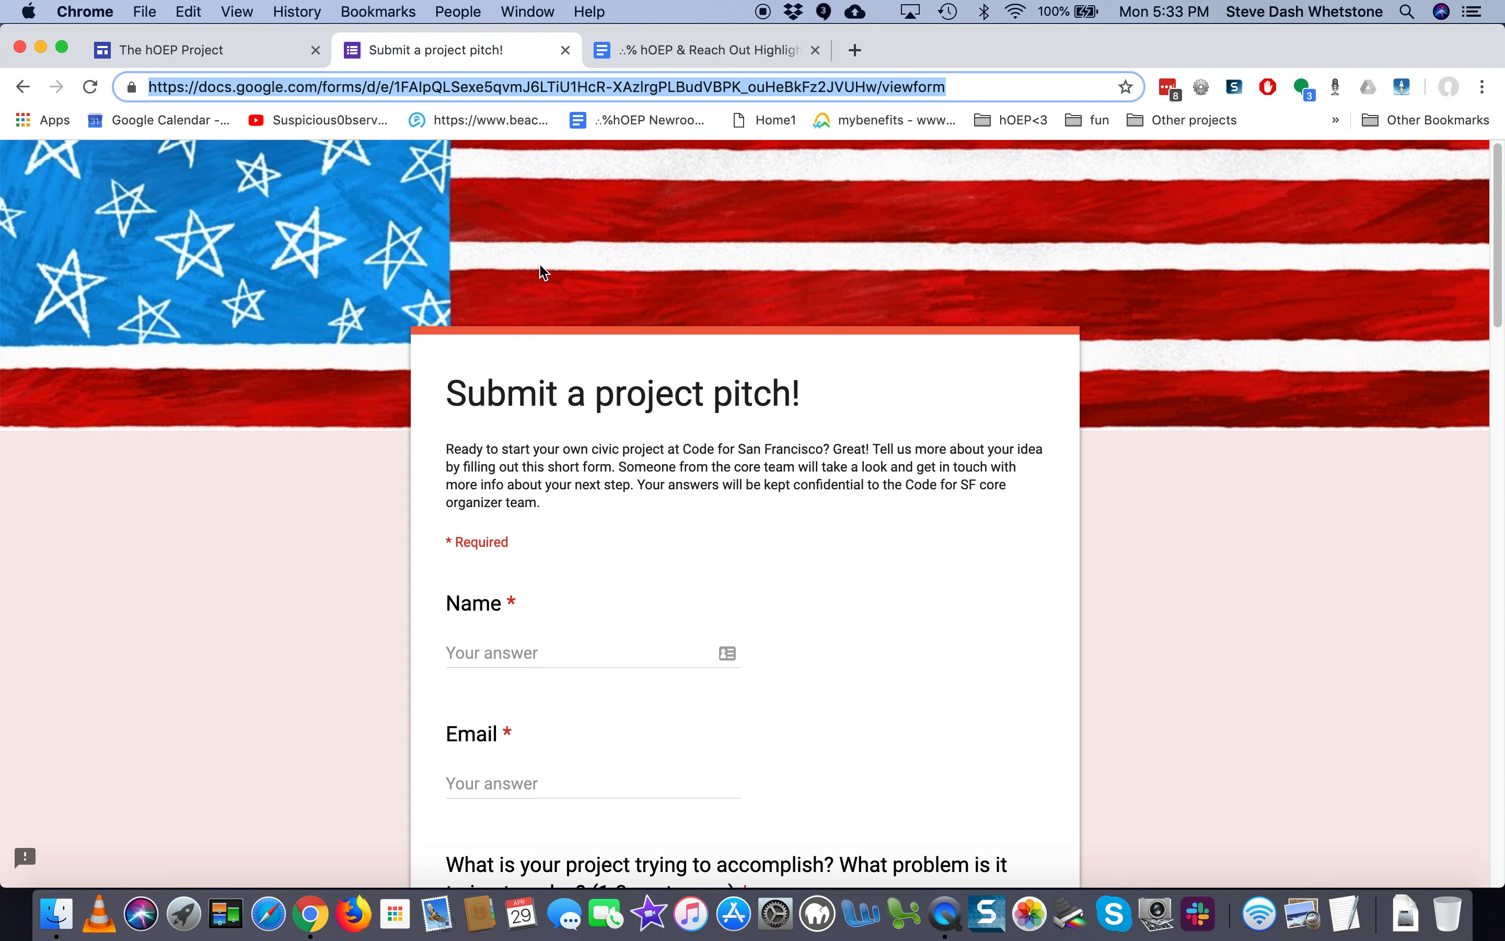
scroll(540, 272, "down", 15)
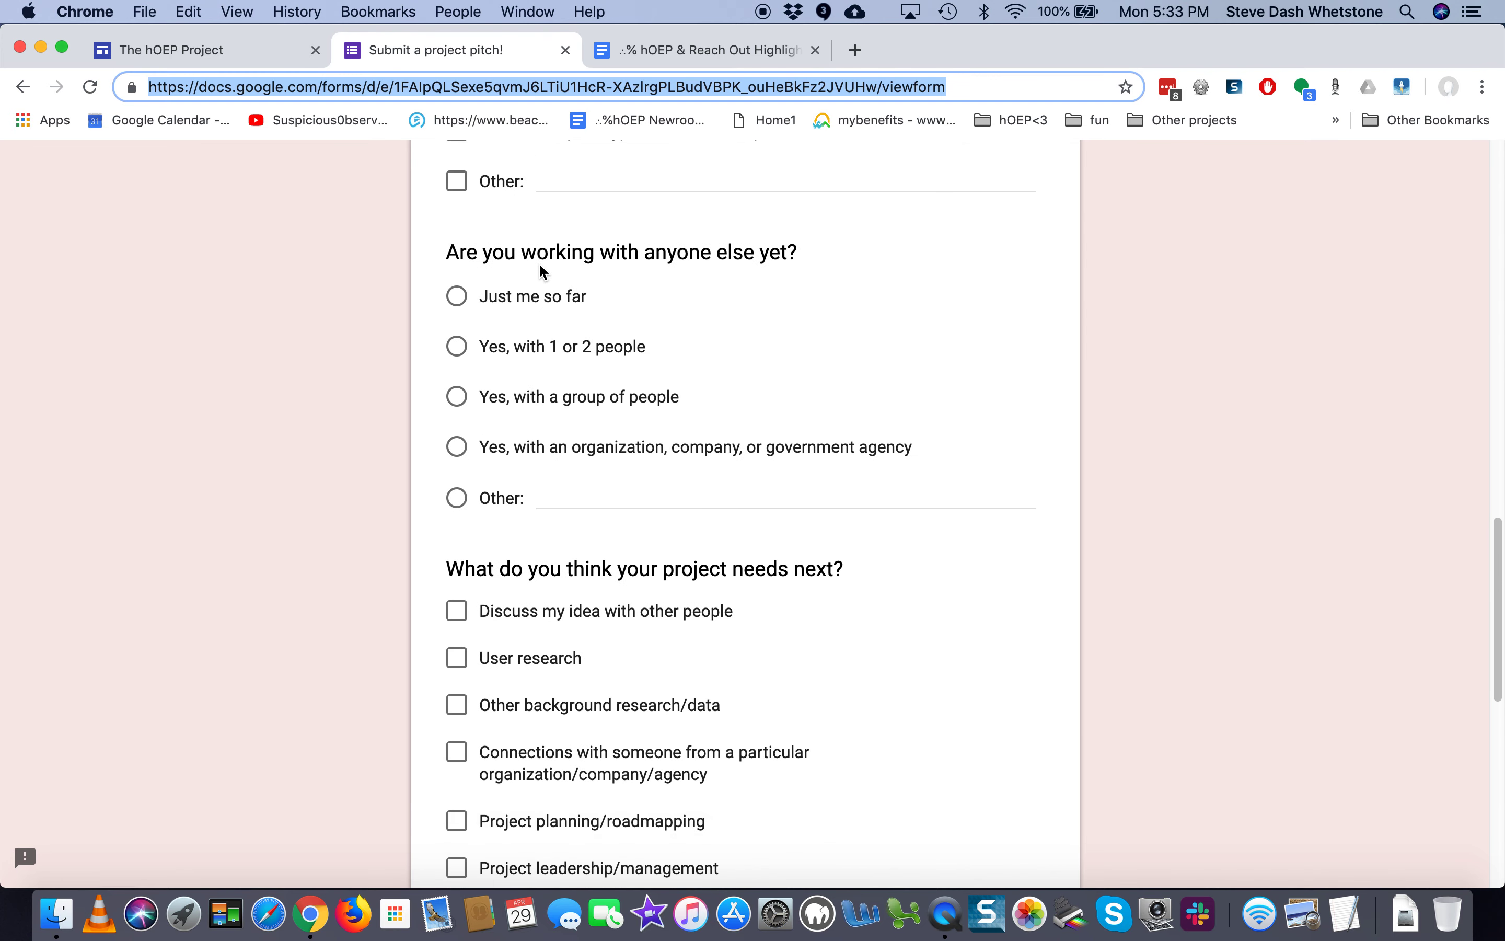
scroll(540, 272, "down", 10)
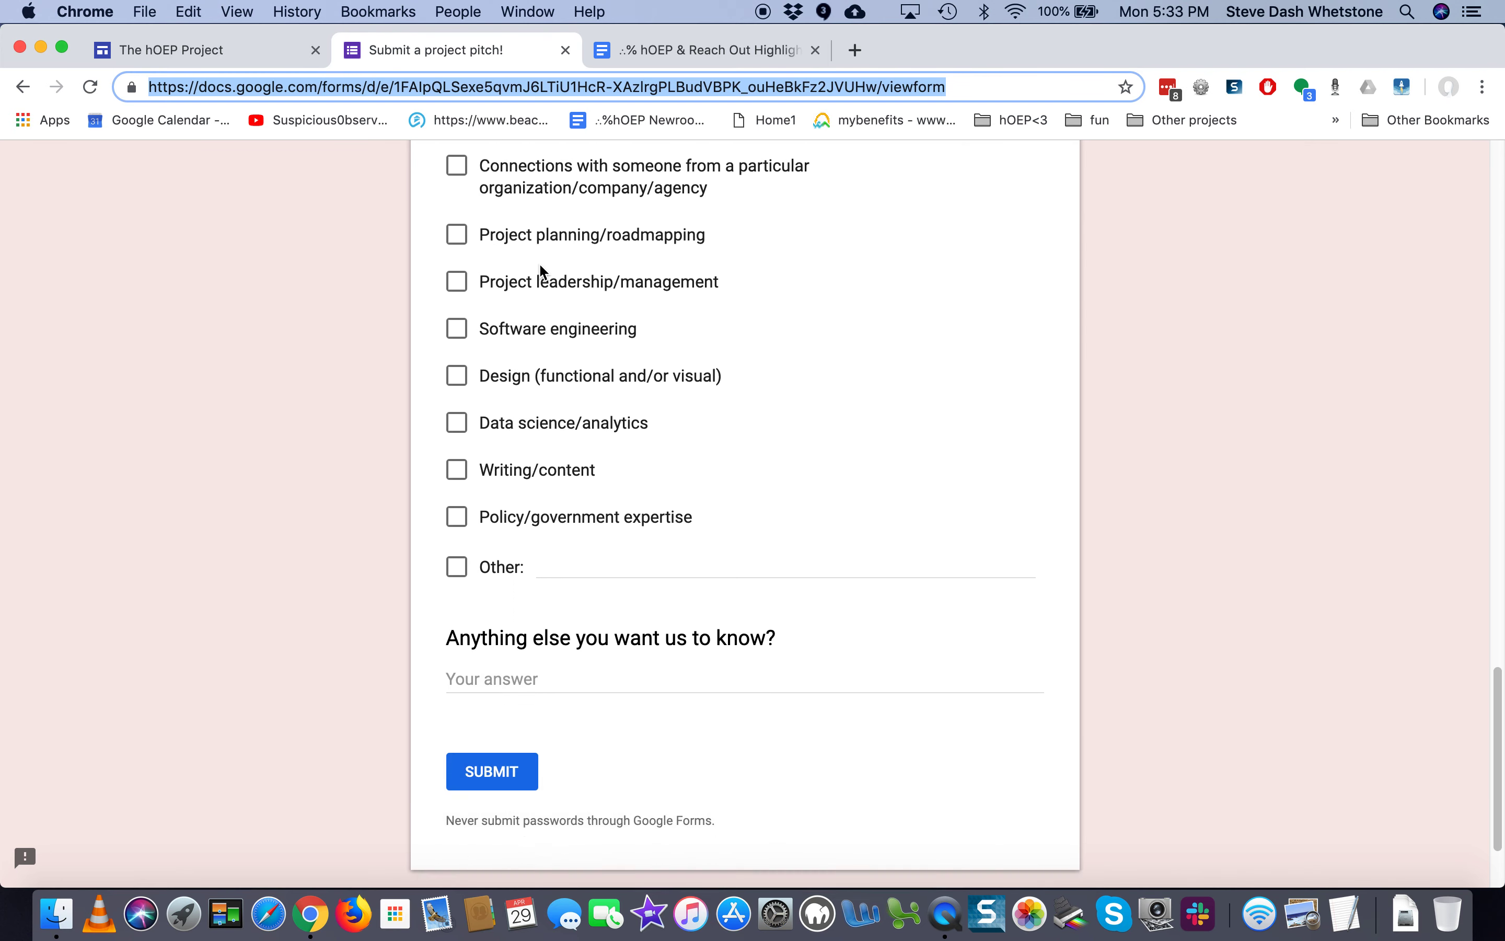
scroll(539, 271, "up", 20)
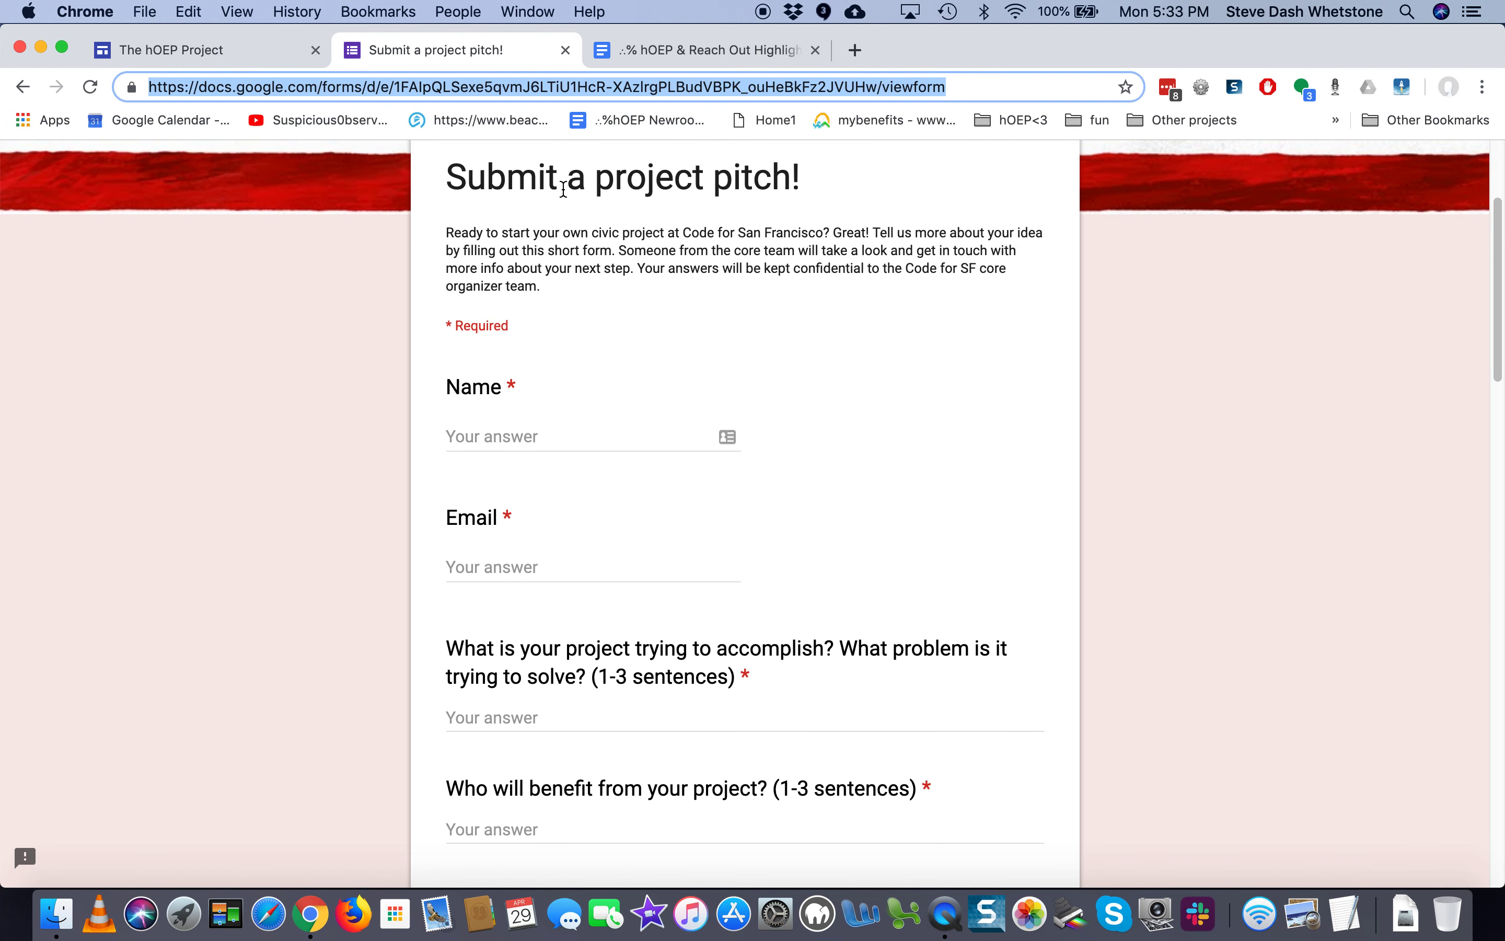